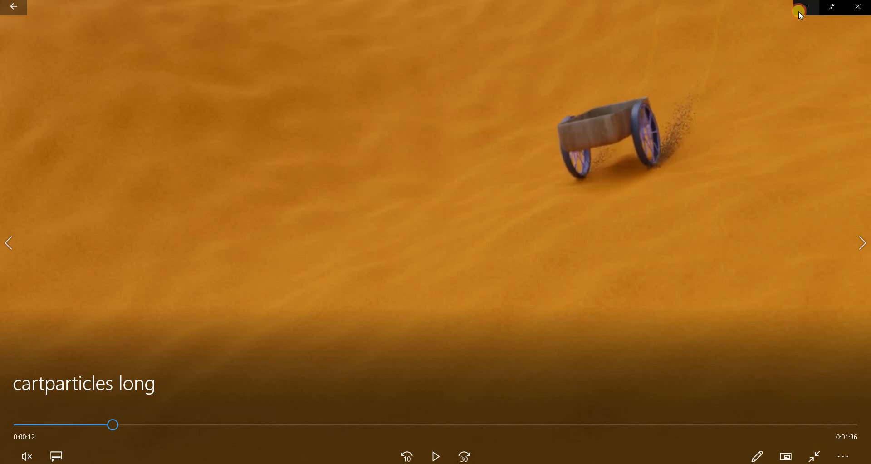
Step: Switch to the Blender scene with the cart model and inspect the cart and its right wheel spokes
{"action": "left_click", "coordinate": [799, 10]}
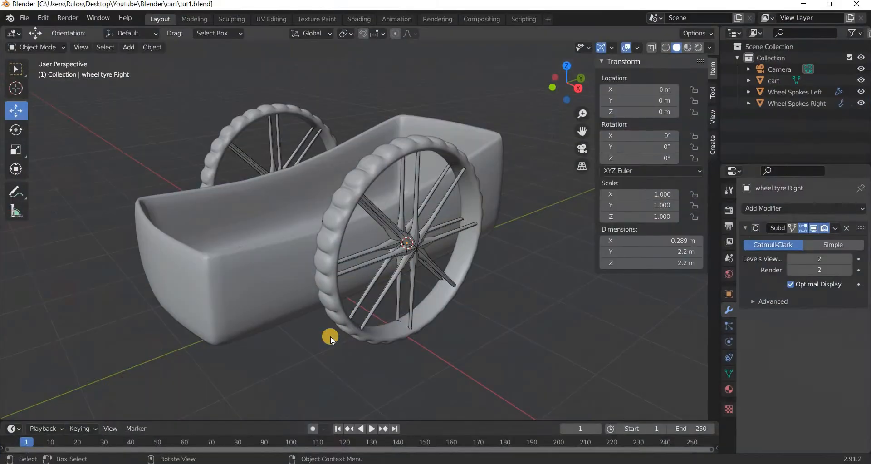
{"action": "middle_click_drag", "start_coordinate": [331, 333], "coordinate": [250, 263]}
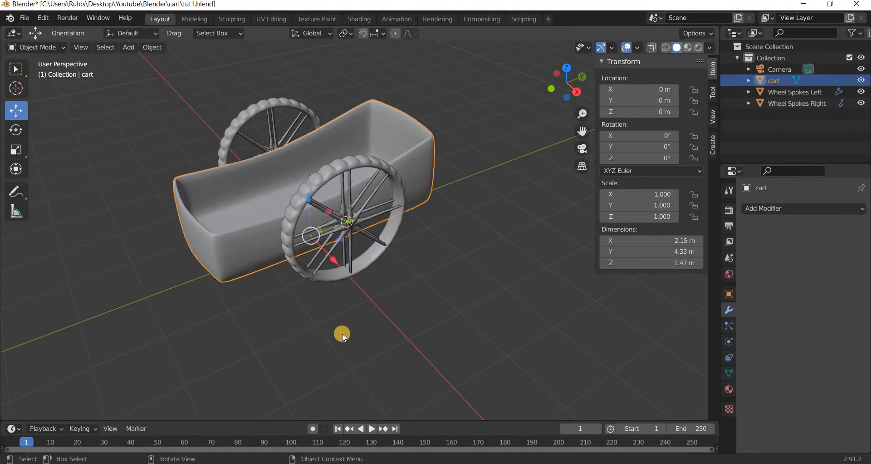
{"action": "middle_click_drag", "start_coordinate": [342, 333], "coordinate": [404, 247]}
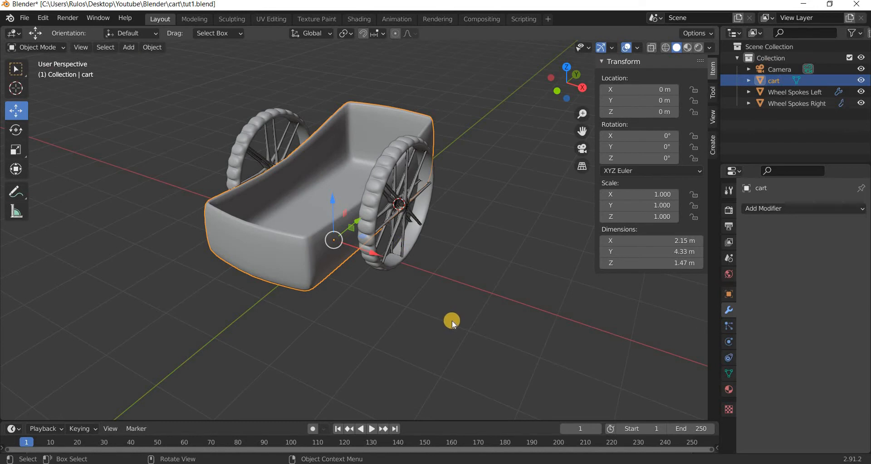
{"action": "left_click", "coordinate": [399, 204]}
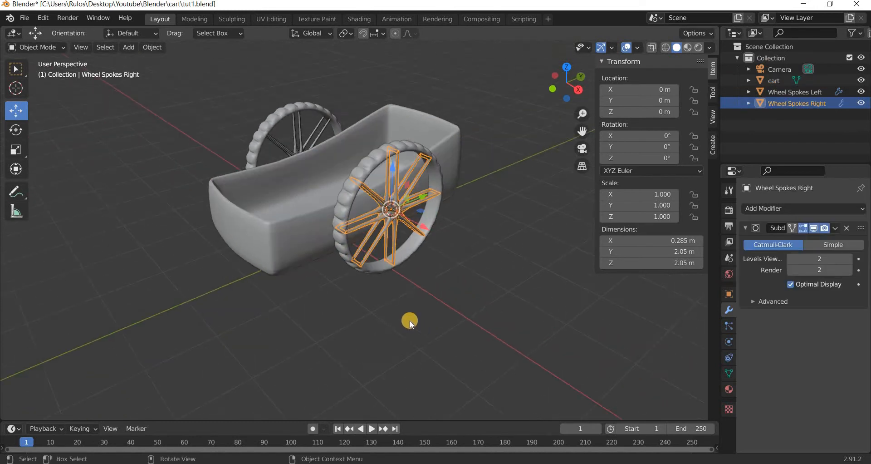
{"action": "scroll", "coordinate": [410, 319], "scroll_direction": "up", "scroll_amount": 2}
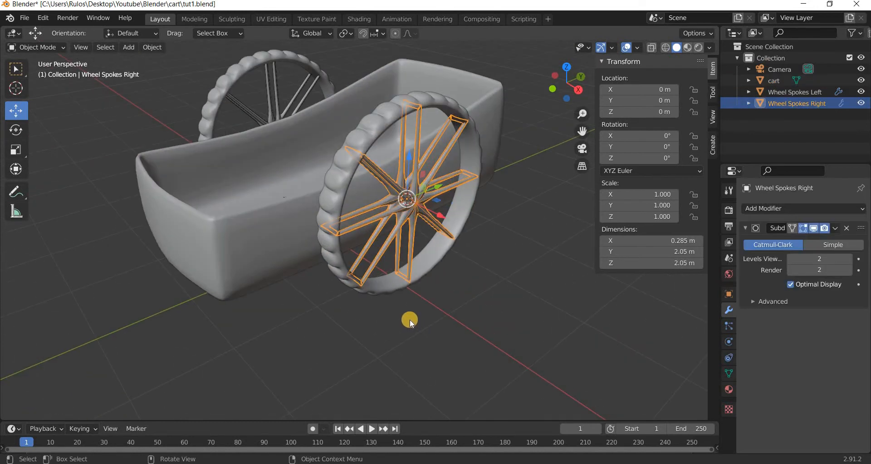
{"action": "scroll", "coordinate": [410, 319], "scroll_direction": "down", "scroll_amount": 2}
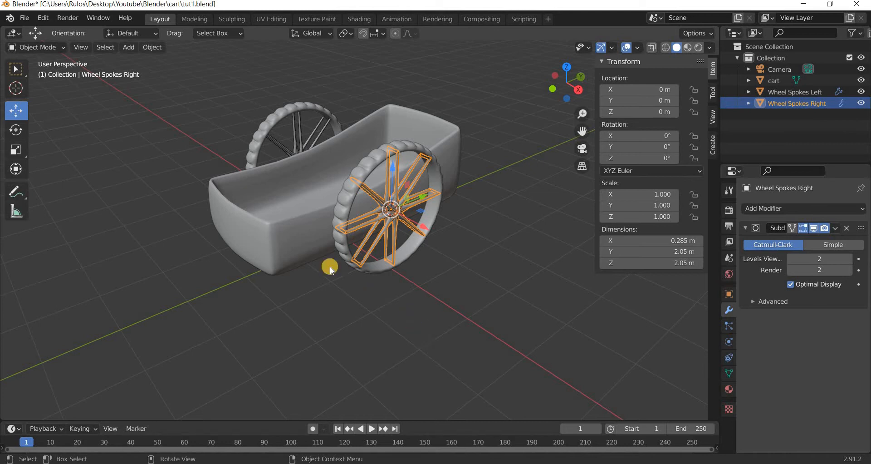
Step: Select the cart body and set its origin to its geometry
{"action": "left_click", "coordinate": [303, 242]}
{"action": "left_click", "coordinate": [348, 238]}
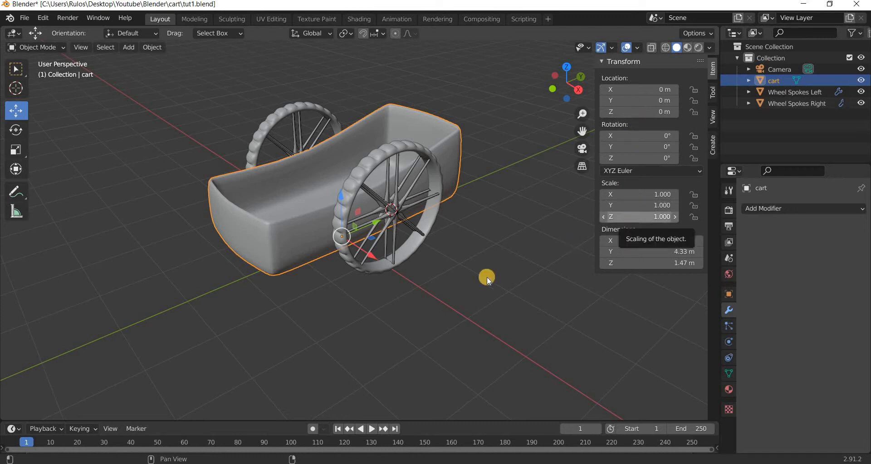
{"action": "middle_click_drag", "start_coordinate": [482, 221], "coordinate": [333, 255]}
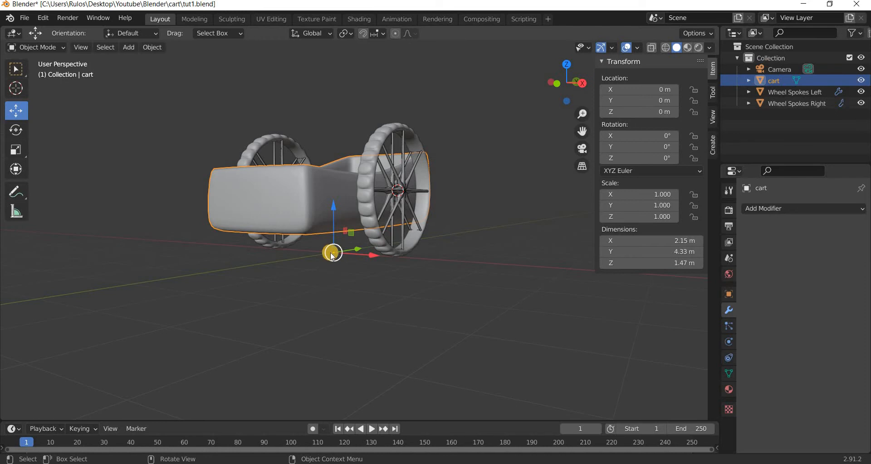
{"action": "scroll", "coordinate": [337, 279], "scroll_direction": "up", "scroll_amount": 3}
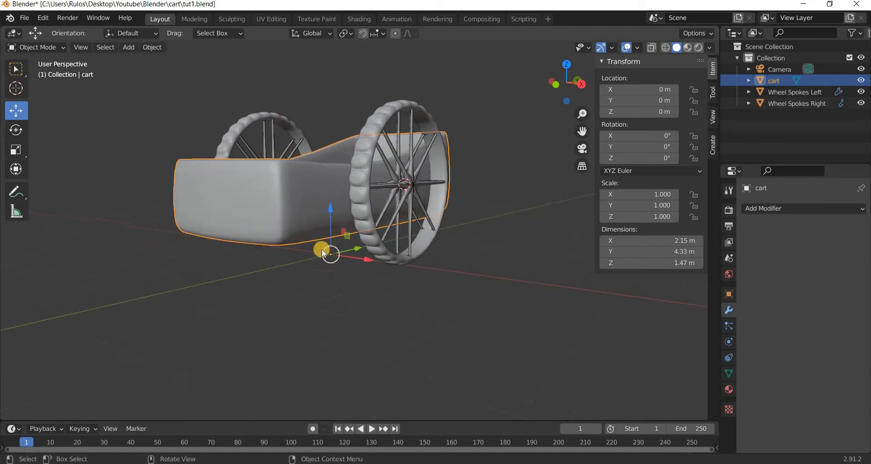
{"action": "middle_click_drag", "start_coordinate": [334, 285], "coordinate": [183, 91]}
{"action": "left_click", "coordinate": [154, 48]}
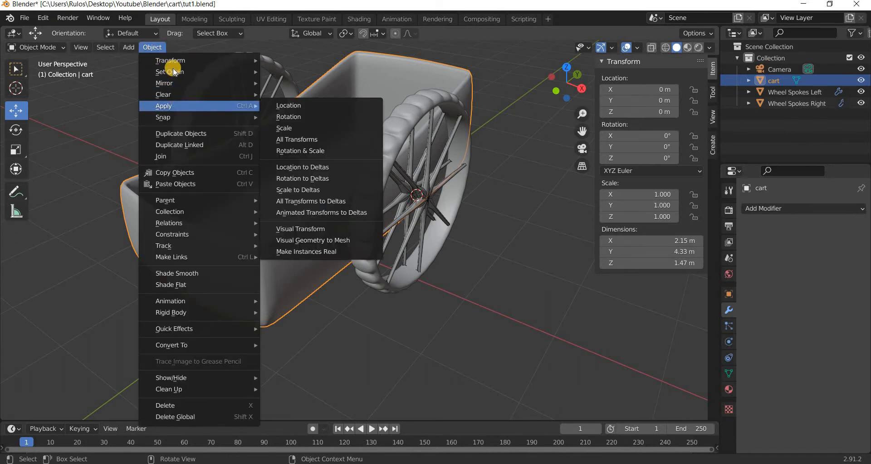
{"action": "mouse_move", "coordinate": [176, 73]}
{"action": "left_click", "coordinate": [317, 84]}
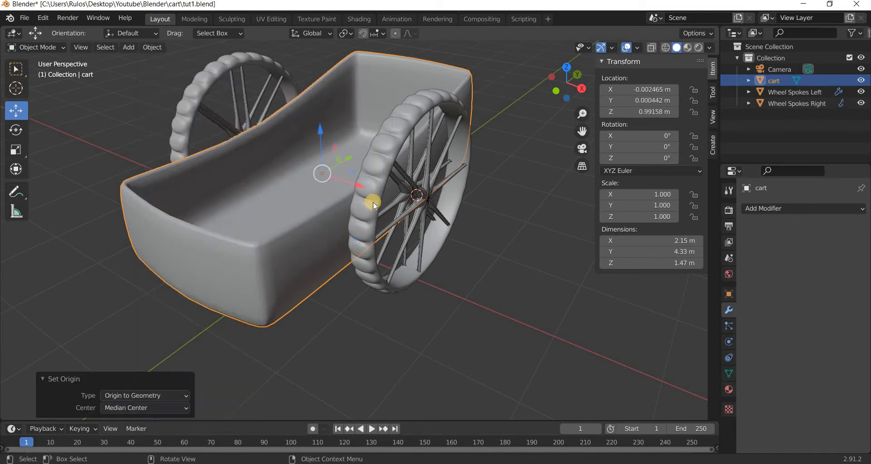
Step: Apply all of the cart's transforms to deltas
{"action": "middle_click_drag", "start_coordinate": [392, 186], "coordinate": [345, 228]}
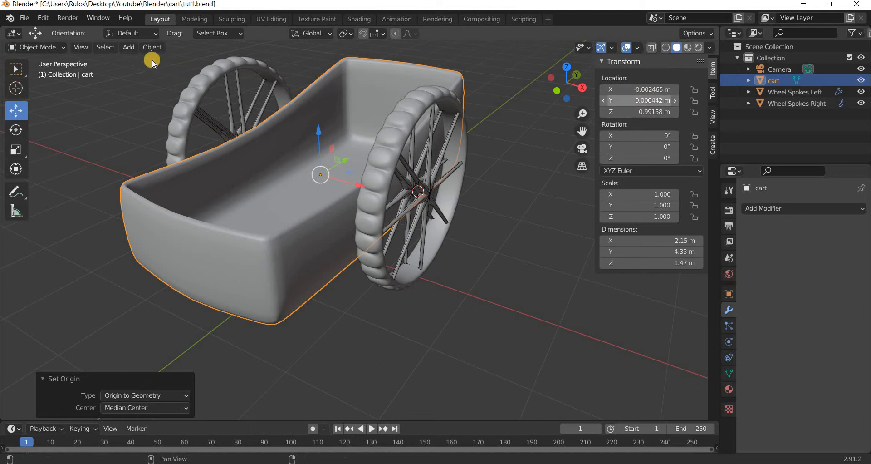
{"action": "left_click", "coordinate": [157, 49]}
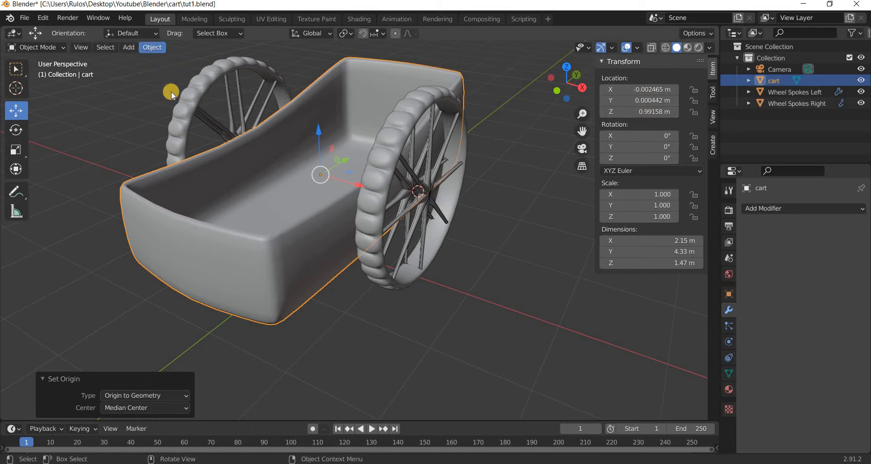
{"action": "mouse_move", "coordinate": [236, 106]}
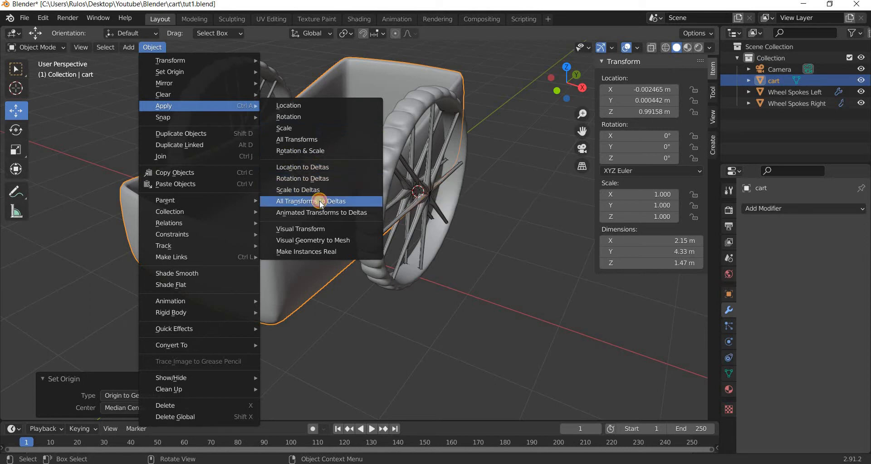
{"action": "left_click", "coordinate": [372, 201]}
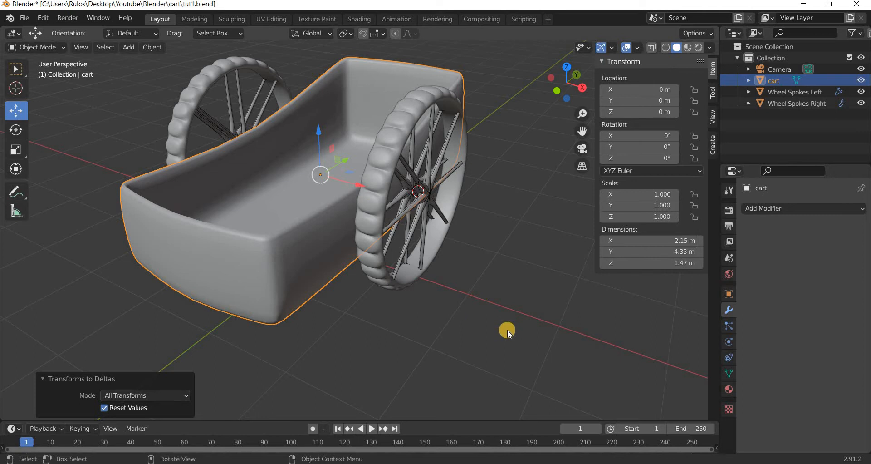
Step: Raise the cart body about 0.645 m along the Z axis, working in the right orthographic view
{"action": "key", "text": "KP_3"}
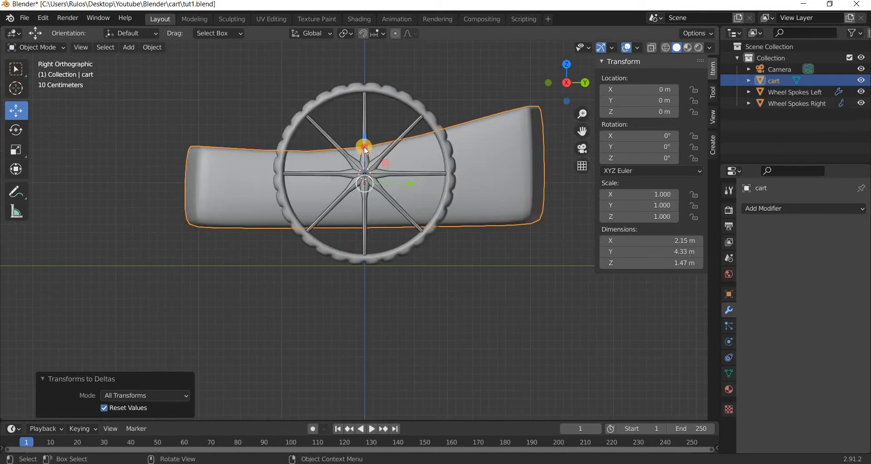
{"action": "left_click_drag", "start_coordinate": [369, 119], "coordinate": [375, 87]}
{"action": "middle_click_drag", "start_coordinate": [398, 278], "coordinate": [388, 272]}
{"action": "scroll", "coordinate": [388, 272], "scroll_direction": "down", "scroll_amount": 5}
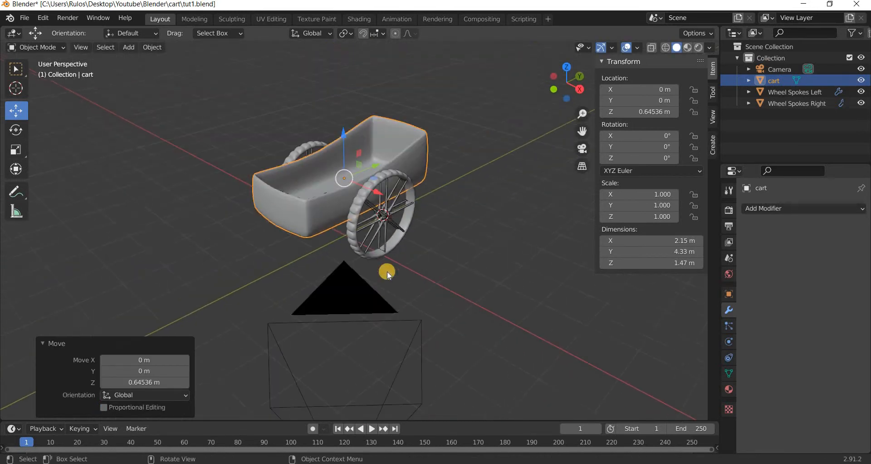
{"action": "scroll", "coordinate": [377, 208], "scroll_direction": "up", "scroll_amount": 5}
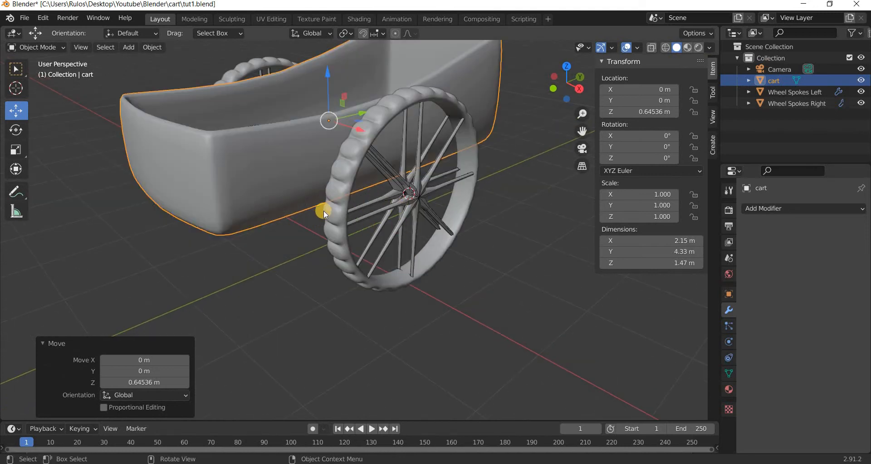
{"action": "middle_click_drag", "start_coordinate": [324, 210], "coordinate": [416, 257]}
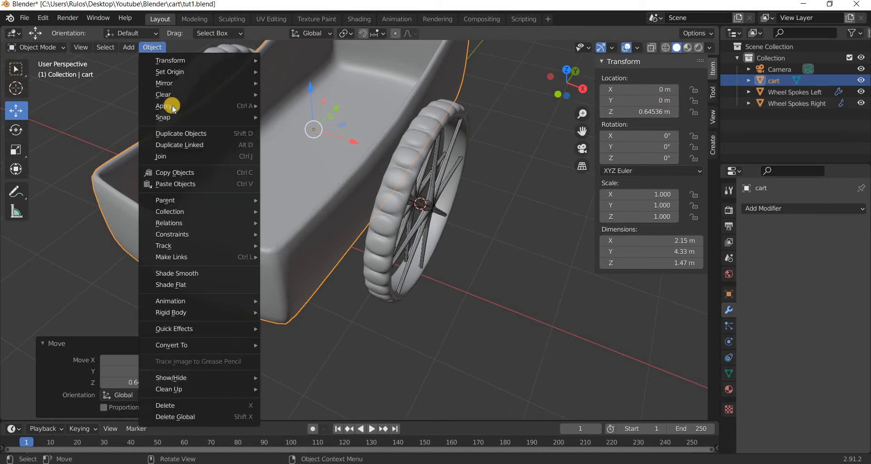
{"action": "mouse_move", "coordinate": [217, 106]}
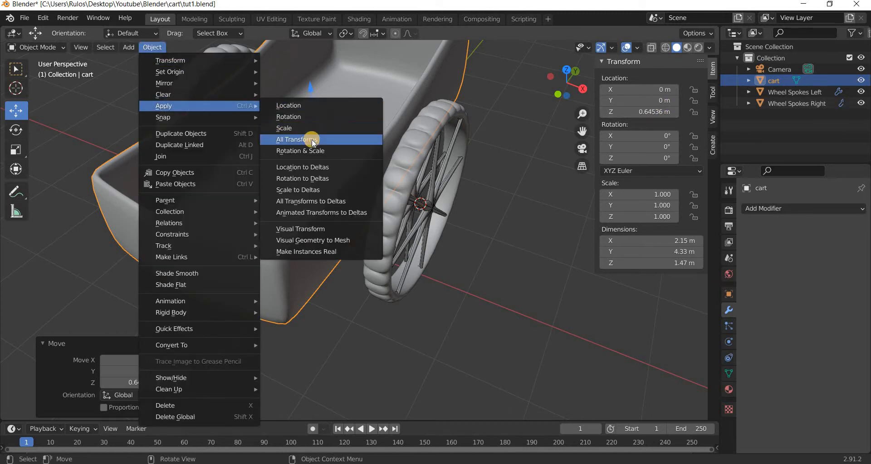
{"action": "middle_click_drag", "start_coordinate": [505, 213], "coordinate": [325, 184]}
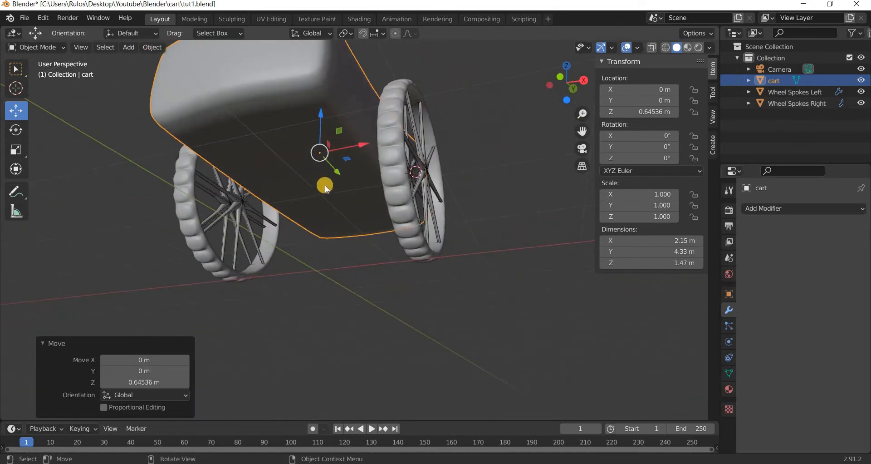
Step: Enter Edit Mode on the cart body with its underside in view
{"action": "left_click", "coordinate": [327, 180]}
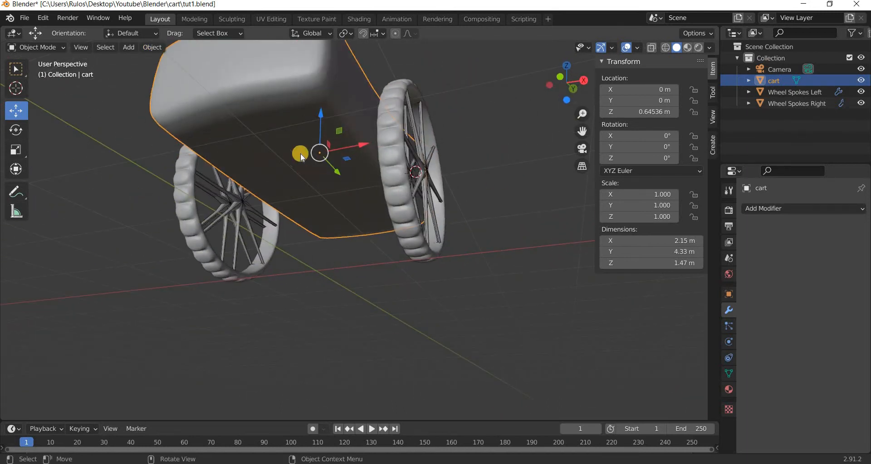
{"action": "middle_click_drag", "start_coordinate": [301, 154], "coordinate": [416, 274]}
{"action": "key", "text": "Tab"}
Step: Try selecting two vertices along the lengthwise centre line of the cart's underside
{"action": "left_click", "coordinate": [311, 200]}
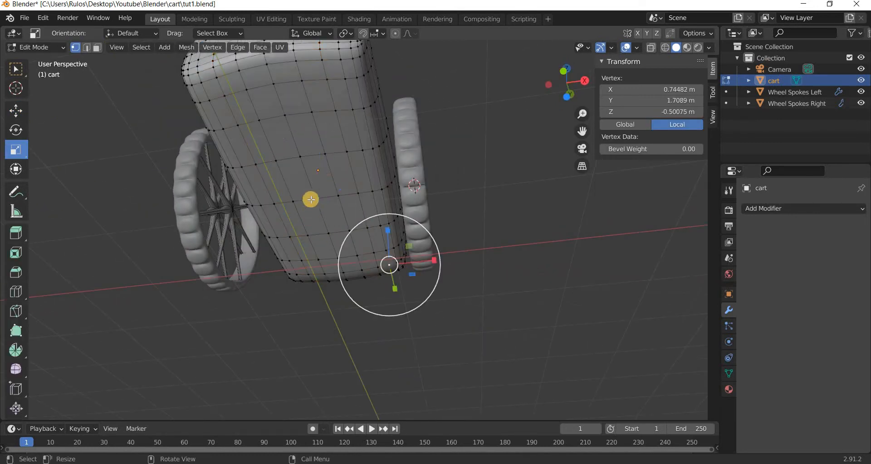
{"action": "middle_click_drag", "start_coordinate": [389, 230], "coordinate": [312, 149]}
{"action": "left_click", "coordinate": [312, 149]}
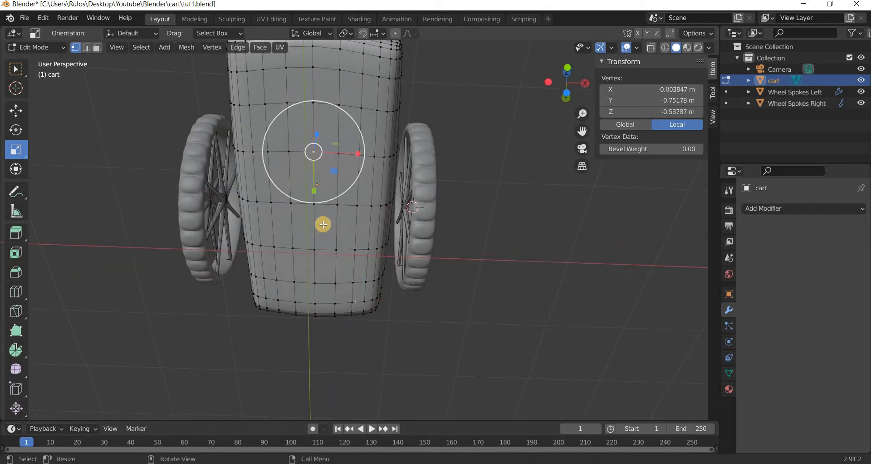
{"action": "scroll", "coordinate": [299, 200], "scroll_direction": "up", "scroll_amount": 2}
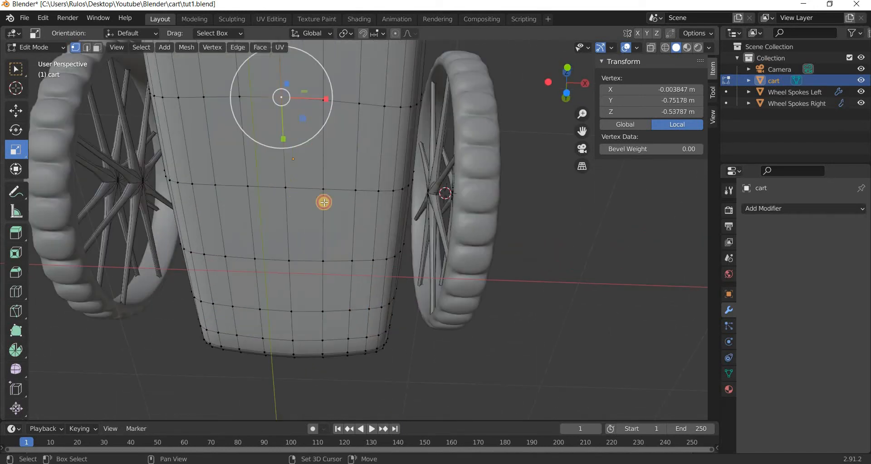
{"action": "left_click", "coordinate": [287, 194], "text": "shift"}
{"action": "middle_click_drag", "start_coordinate": [269, 352], "coordinate": [206, 293]}
{"action": "middle_click_drag", "start_coordinate": [323, 264], "coordinate": [403, 294]}
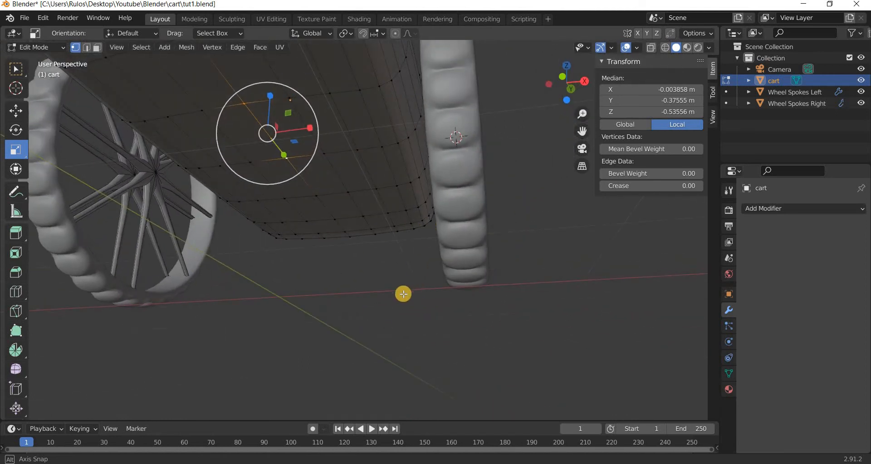
{"action": "key", "text": "alt+a"}
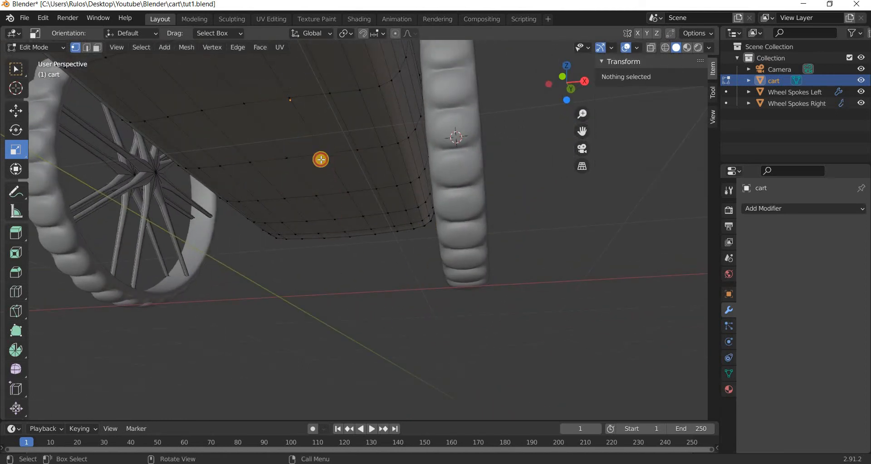
Step: Try scaling two vertices in the middle crosswise row of the cart's underside by 1.657 along Y
{"action": "key", "text": "a"}
{"action": "middle_click_drag", "start_coordinate": [359, 249], "coordinate": [271, 314]}
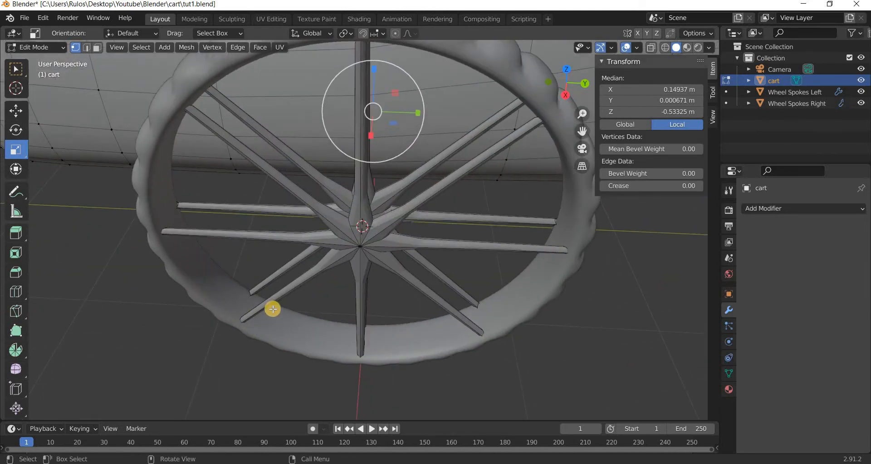
{"action": "key", "text": "KP_3"}
{"action": "key", "text": "s"}
{"action": "key", "text": "y"}
{"action": "left_click", "coordinate": [393, 249]}
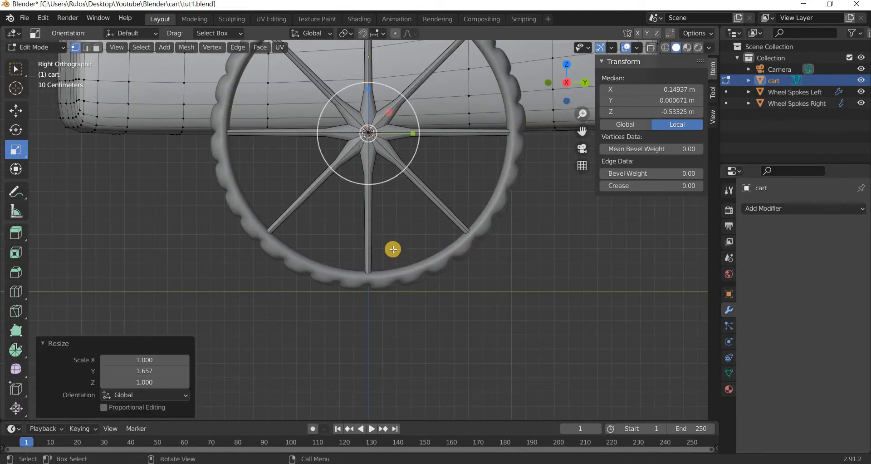
{"action": "middle_click_drag", "start_coordinate": [391, 248], "coordinate": [323, 239]}
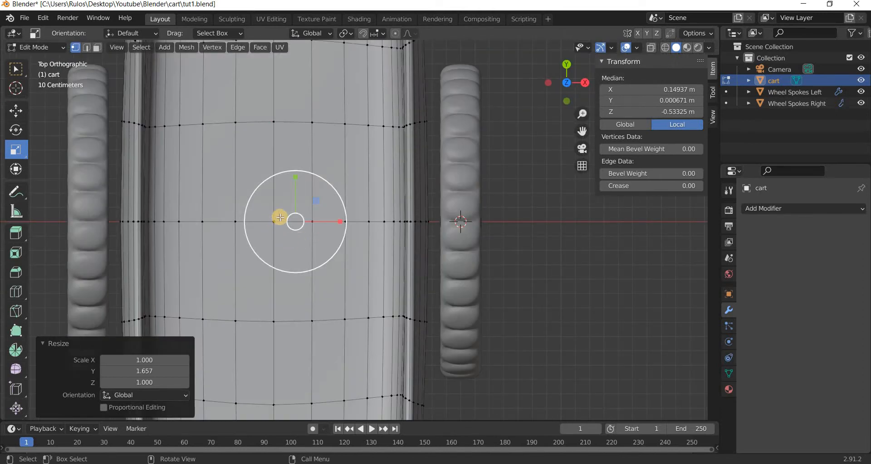
{"action": "key", "text": "s"}
{"action": "right_click", "coordinate": [291, 288]}
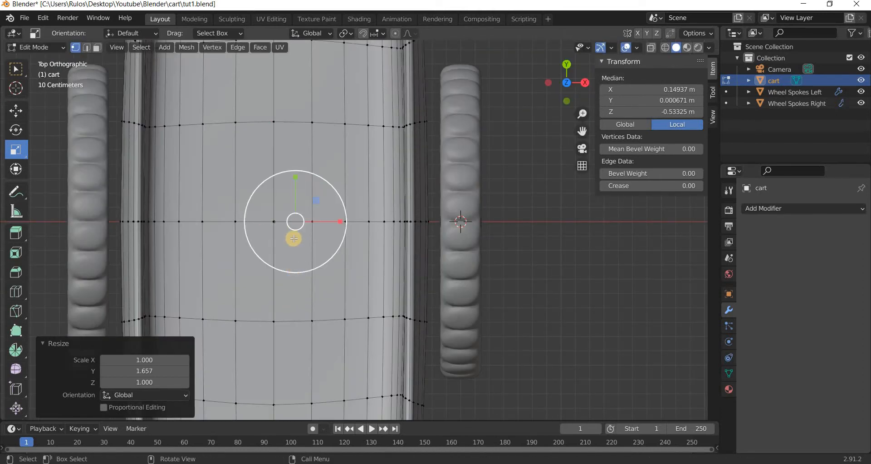
{"action": "middle_click_drag", "start_coordinate": [294, 238], "coordinate": [301, 184]}
Step: Restore the single-vertex selection at the middle of the cart's underside and snap the 3D cursor to that vertex
{"action": "key", "text": "alt+a"}
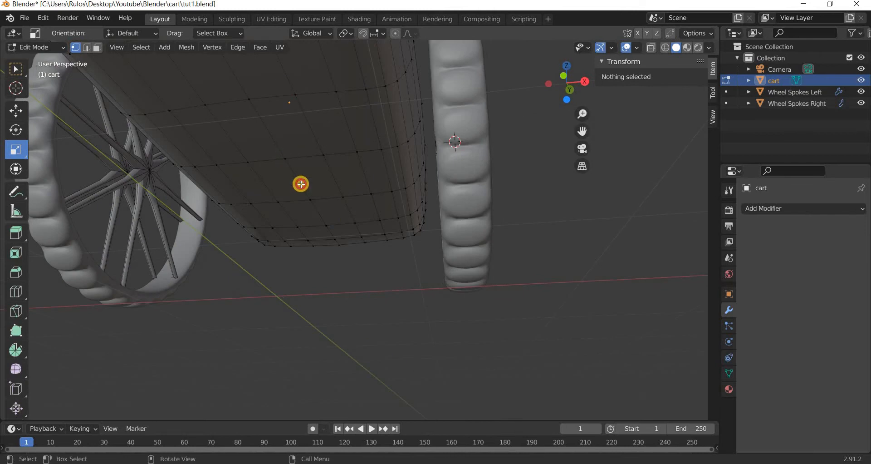
{"action": "key", "text": "ctrl+z"}
{"action": "middle_click_drag", "start_coordinate": [305, 326], "coordinate": [321, 342]}
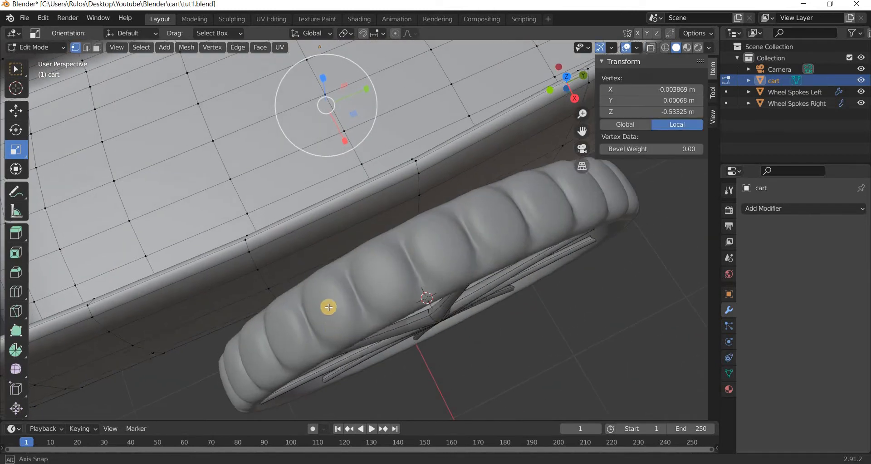
{"action": "middle_click_drag", "start_coordinate": [327, 307], "coordinate": [268, 48]}
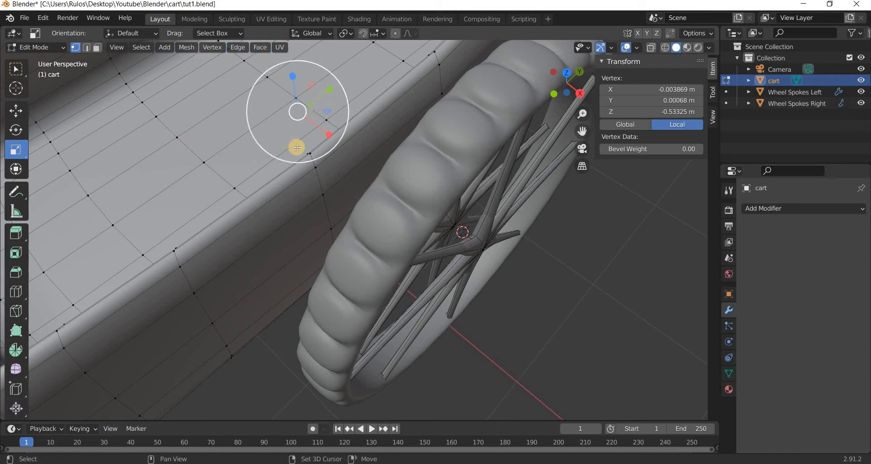
{"action": "key", "text": "shift+s"}
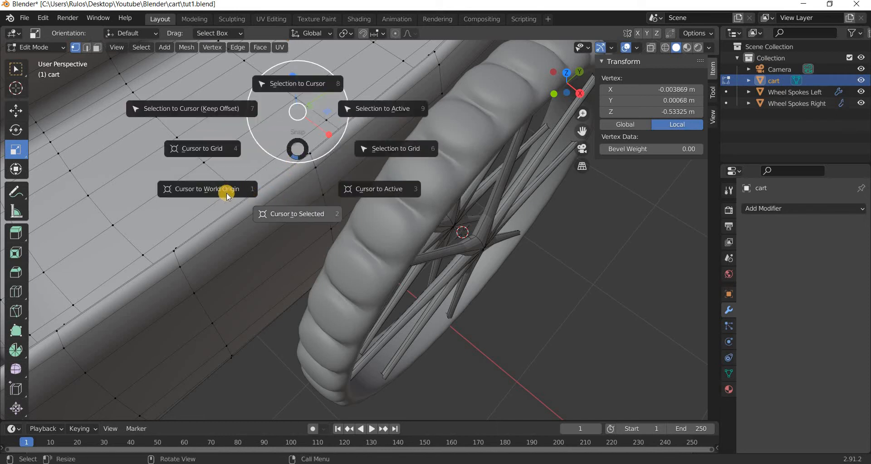
{"action": "left_click", "coordinate": [325, 274]}
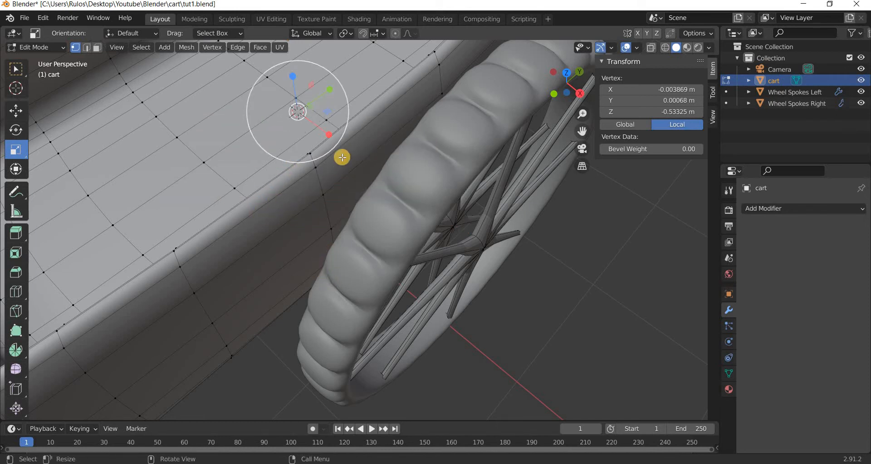
Step: Return to Object Mode and set the cart body's origin to the 3D cursor
{"action": "middle_click_drag", "start_coordinate": [340, 156], "coordinate": [307, 230]}
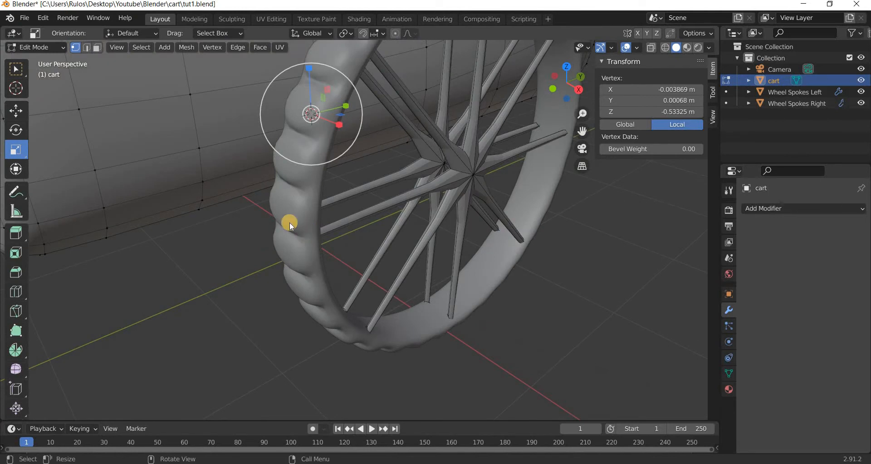
{"action": "key", "text": "Tab"}
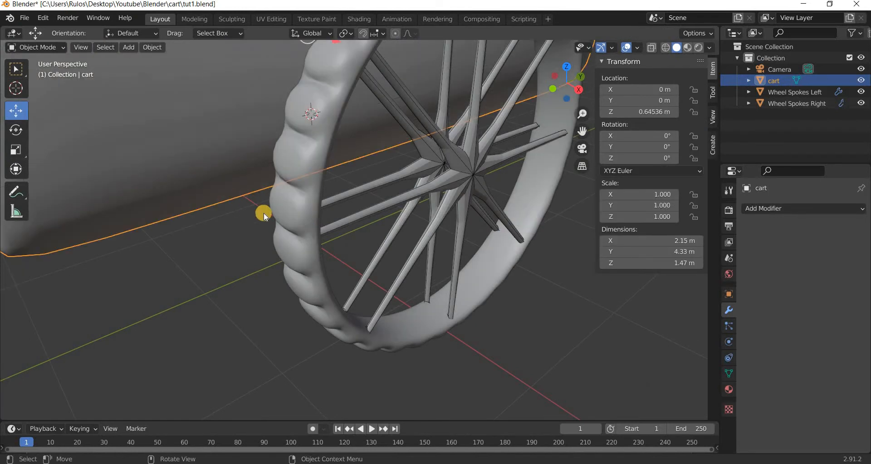
{"action": "left_click", "coordinate": [159, 43]}
{"action": "mouse_move", "coordinate": [174, 73]}
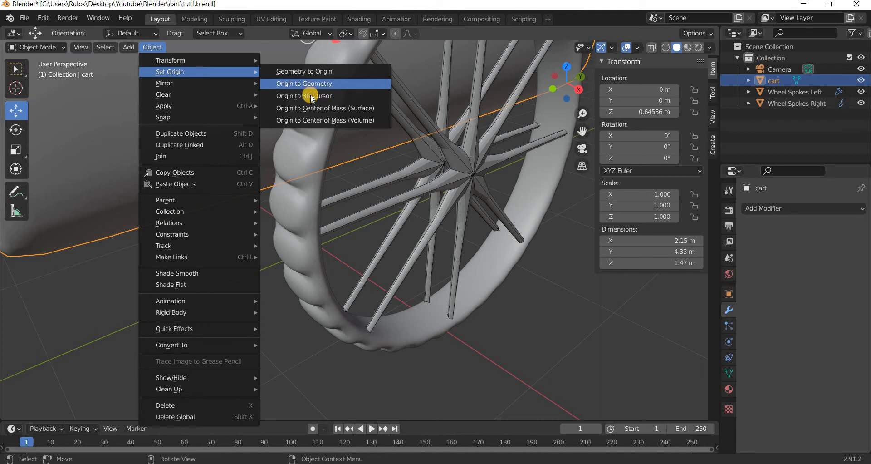
{"action": "left_click", "coordinate": [312, 97]}
{"action": "middle_click_drag", "start_coordinate": [334, 197], "coordinate": [276, 180]}
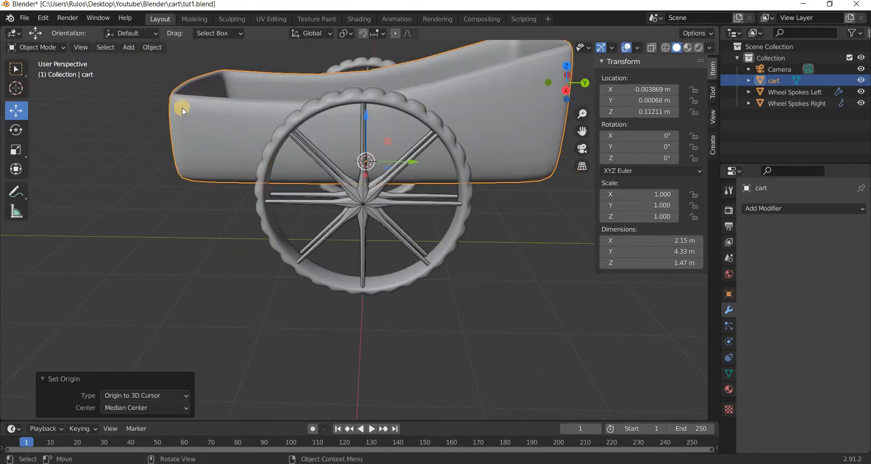
Step: Try rotating the cart body about its new origin in the right orthographic view, then return to the Move tool
{"action": "key", "text": "KP_3"}
{"action": "key", "text": "shift+space"}
{"action": "key", "text": "r"}
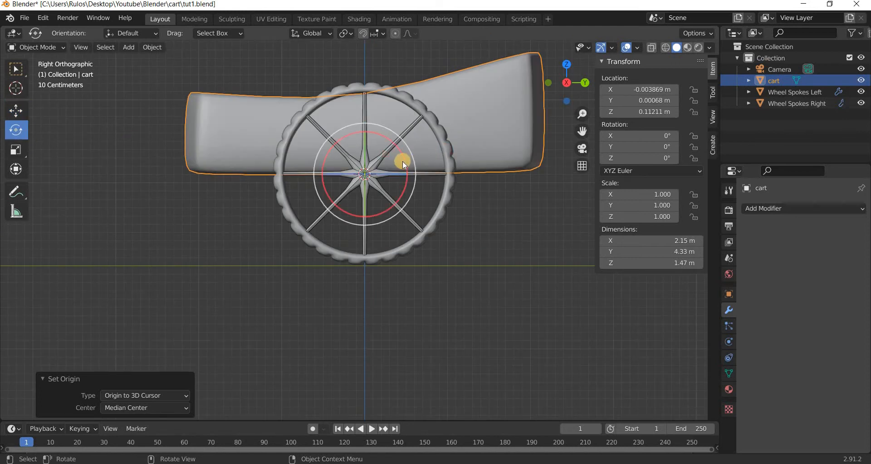
{"action": "mouse_move", "coordinate": [411, 176]}
{"action": "left_mouse_down"}
{"action": "mouse_move", "coordinate": [402, 131]}
{"action": "mouse_move", "coordinate": [415, 177]}
{"action": "left_mouse_up"}
{"action": "middle_click_drag", "start_coordinate": [445, 249], "coordinate": [3, 109]}
{"action": "scroll", "coordinate": [4, 110], "scroll_direction": "down", "scroll_amount": 3}
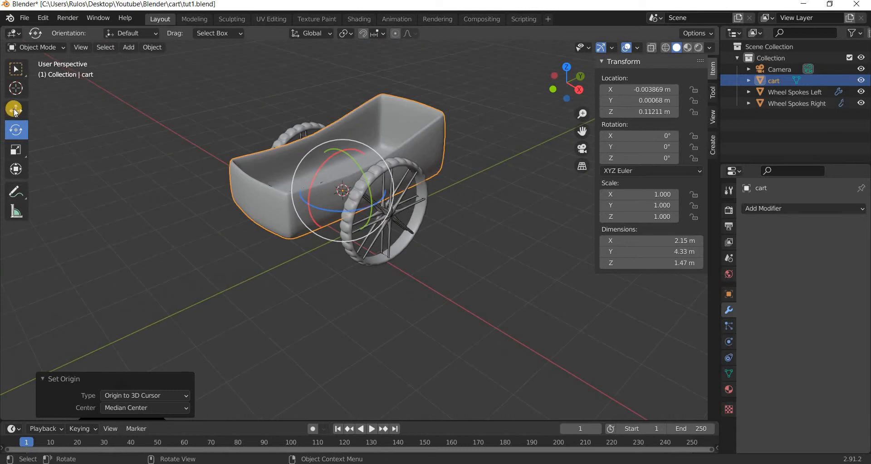
{"action": "left_click", "coordinate": [14, 110]}
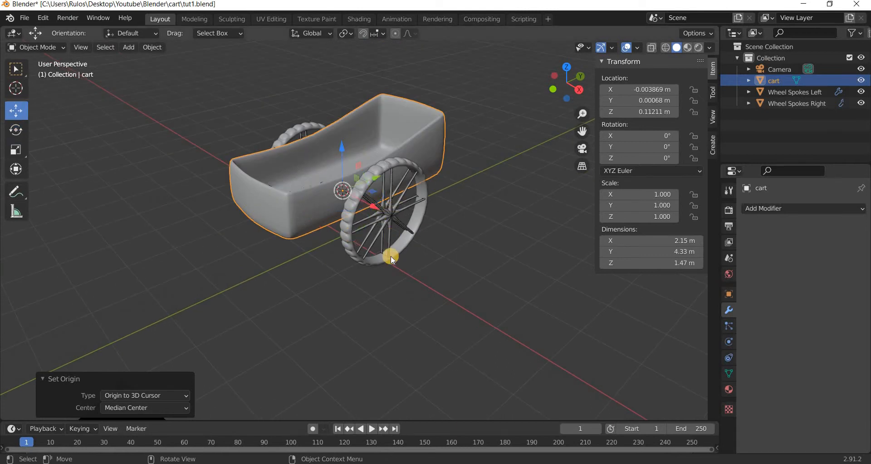
Step: Select the left wheel's spokes and apply all their transforms to deltas
{"action": "scroll", "coordinate": [390, 254], "scroll_direction": "up", "scroll_amount": 4}
{"action": "middle_click_drag", "start_coordinate": [407, 195], "coordinate": [383, 241]}
{"action": "middle_click_drag", "start_coordinate": [380, 276], "coordinate": [332, 335]}
{"action": "left_click", "coordinate": [327, 302]}
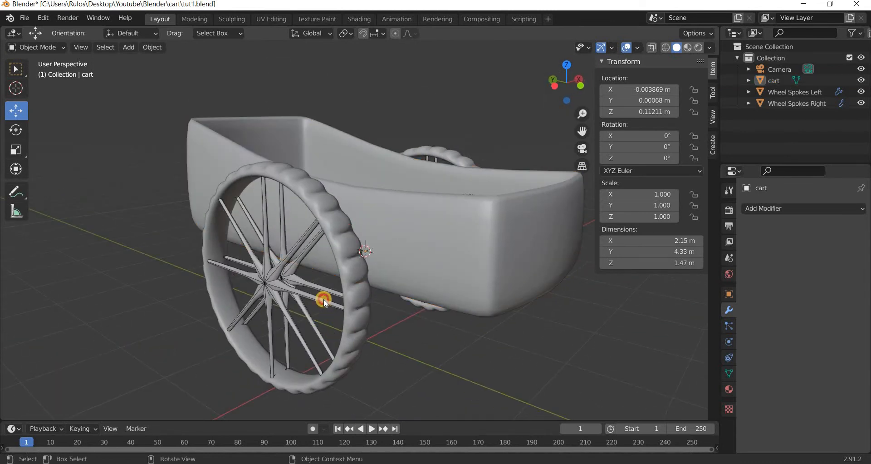
{"action": "left_click", "coordinate": [307, 268]}
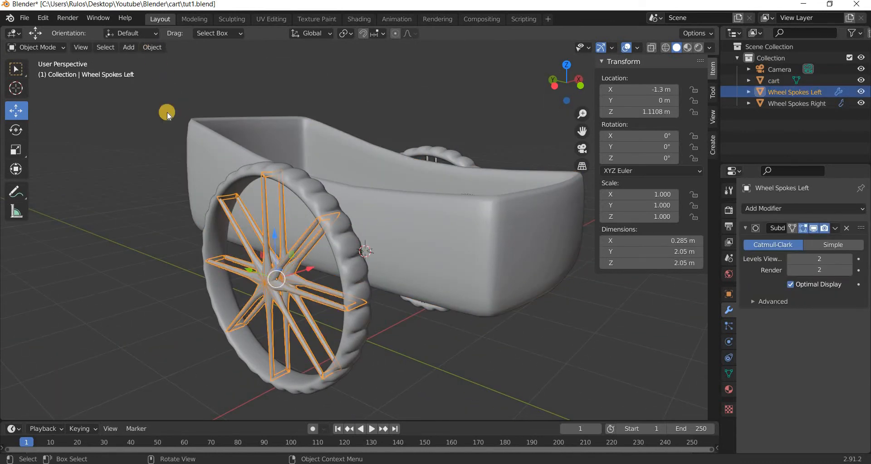
{"action": "left_click", "coordinate": [152, 47]}
{"action": "mouse_move", "coordinate": [191, 106]}
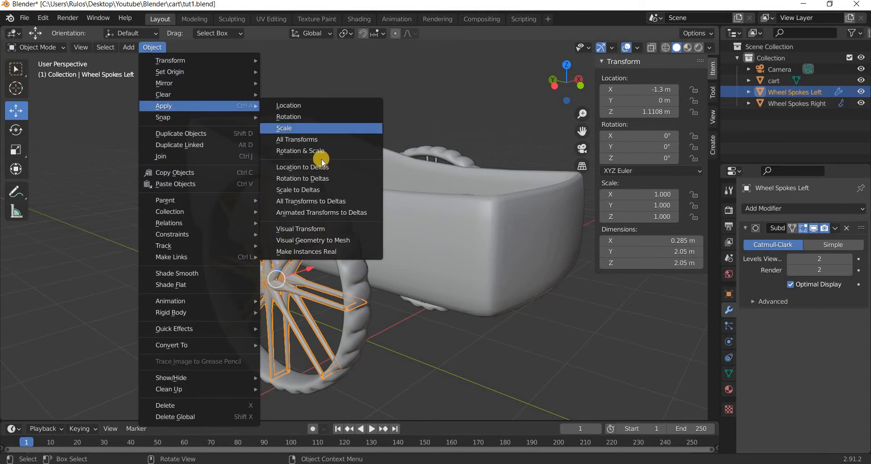
{"action": "left_click", "coordinate": [311, 201]}
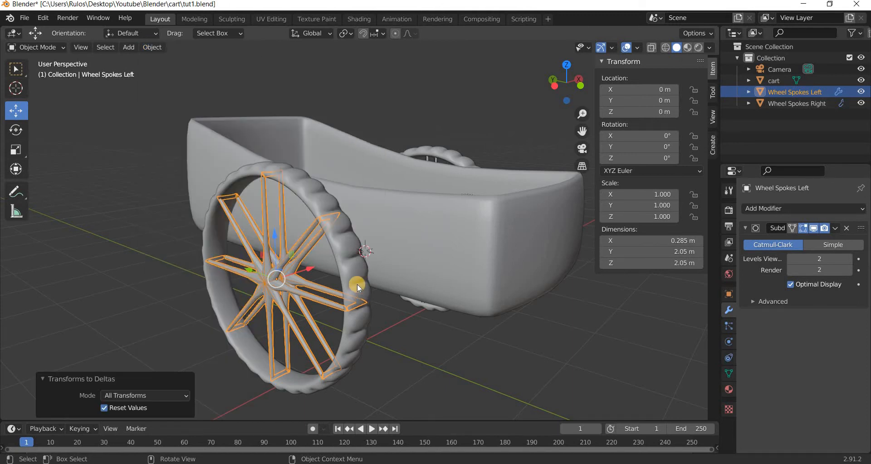
Step: Select the left wheel's tyre and apply all its transforms to deltas
{"action": "left_click", "coordinate": [342, 247]}
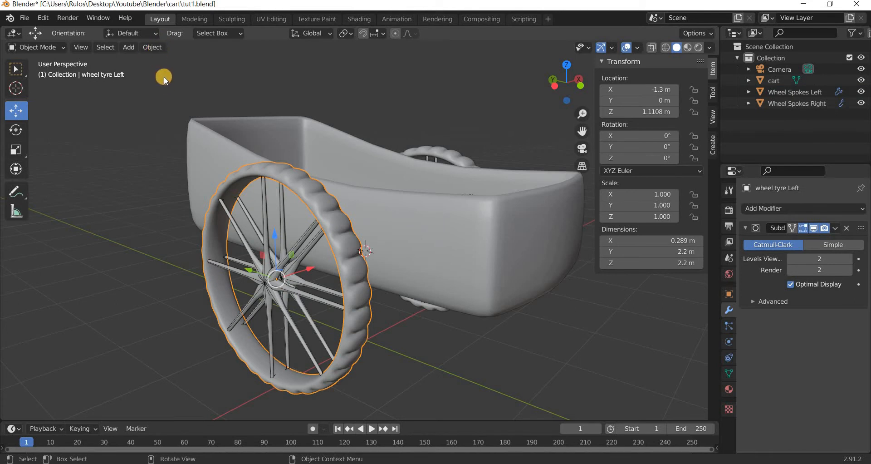
{"action": "left_click", "coordinate": [152, 47]}
{"action": "mouse_move", "coordinate": [176, 106]}
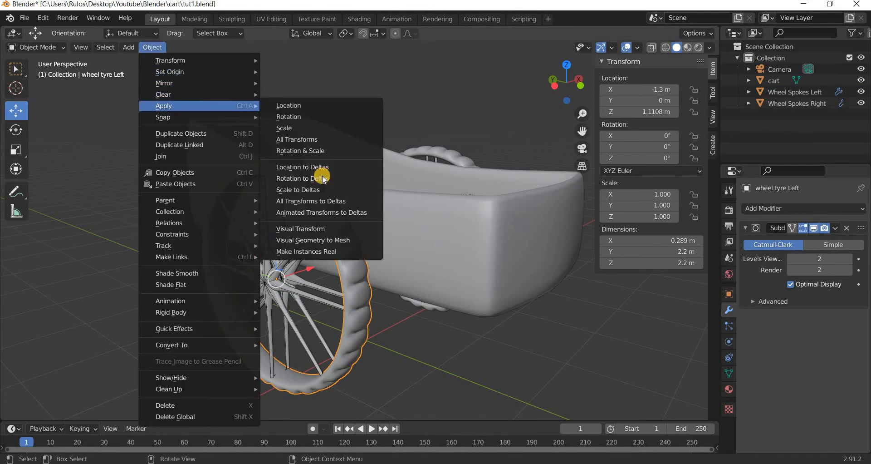
{"action": "left_click", "coordinate": [313, 201]}
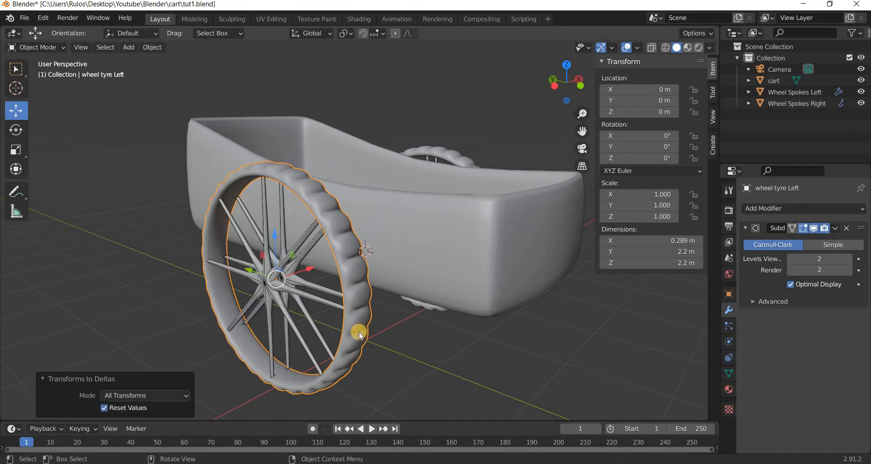
Step: Select the cart body and apply all its transforms to deltas
{"action": "middle_click_drag", "start_coordinate": [359, 331], "coordinate": [402, 205]}
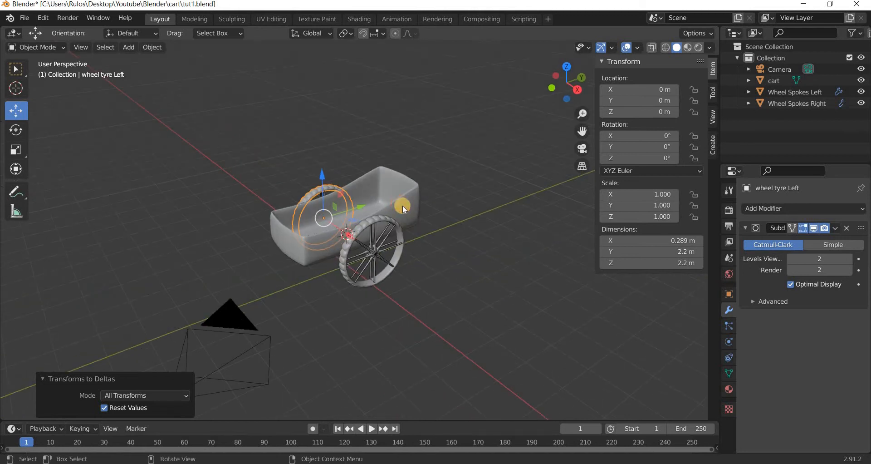
{"action": "left_click", "coordinate": [410, 220]}
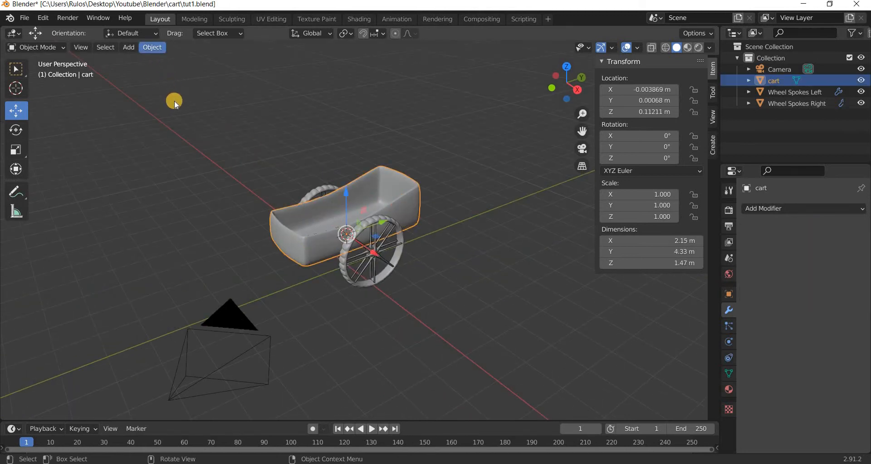
{"action": "left_click", "coordinate": [153, 48]}
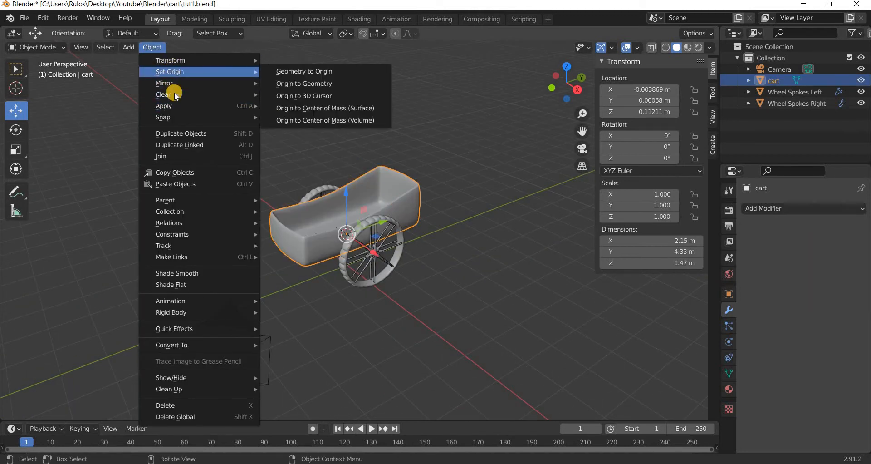
{"action": "mouse_move", "coordinate": [204, 106]}
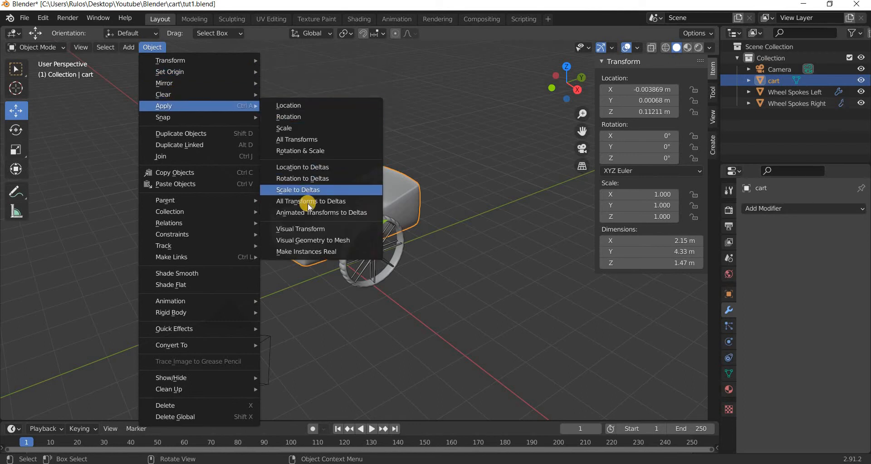
{"action": "left_click", "coordinate": [310, 201]}
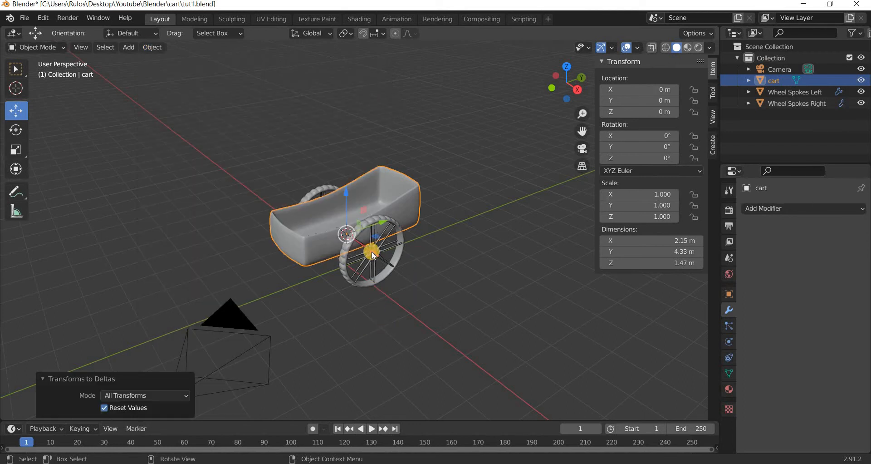
Step: Check the location, rotation and scale values of the right spokes, right tyre and left spokes, then clear the selection
{"action": "middle_click_drag", "start_coordinate": [371, 253], "coordinate": [368, 219], "text": "shift"}
{"action": "scroll", "coordinate": [366, 252], "scroll_direction": "up", "scroll_amount": 3}
{"action": "middle_click_drag", "start_coordinate": [333, 159], "coordinate": [330, 181]}
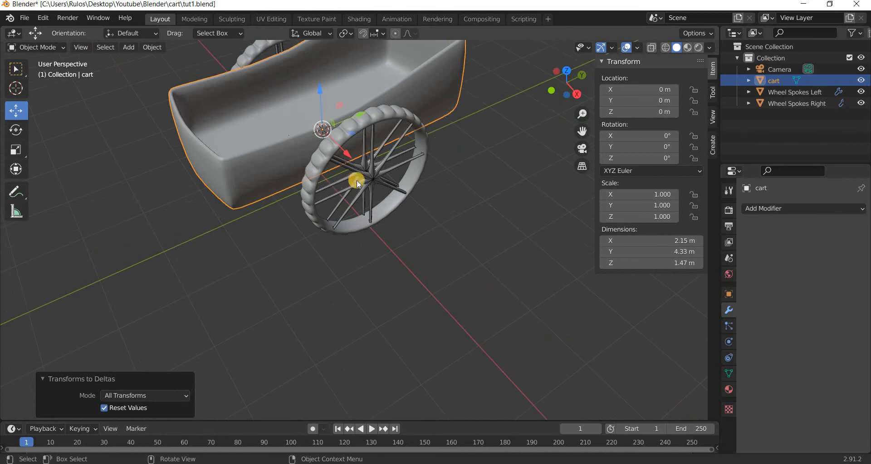
{"action": "left_click", "coordinate": [371, 178]}
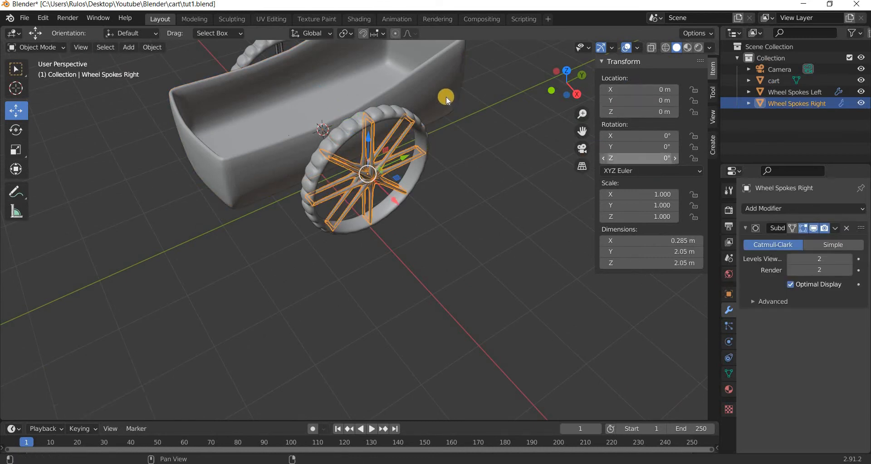
{"action": "key", "text": "ctrl+z"}
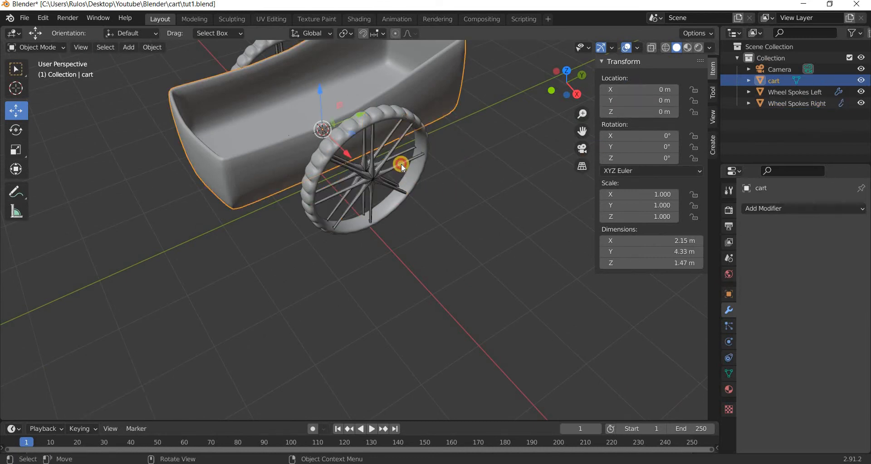
{"action": "left_click", "coordinate": [396, 196]}
{"action": "middle_click_drag", "start_coordinate": [396, 195], "coordinate": [352, 171]}
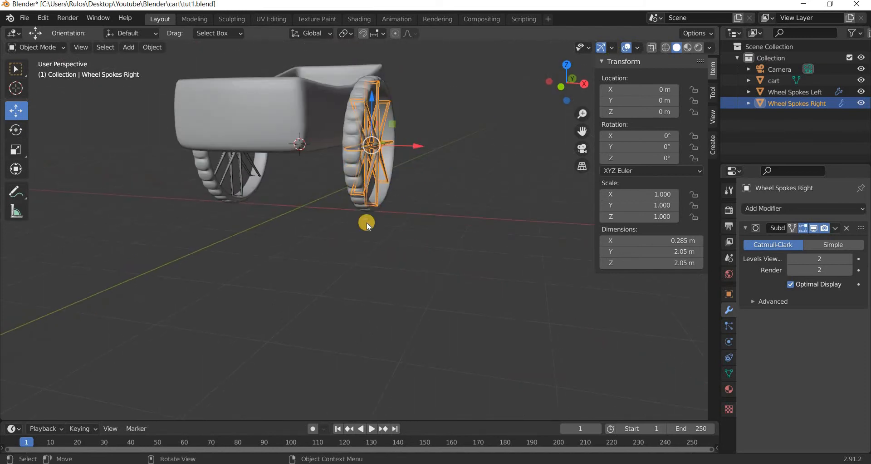
{"action": "left_click", "coordinate": [370, 208]}
{"action": "middle_click_drag", "start_coordinate": [428, 231], "coordinate": [258, 183]}
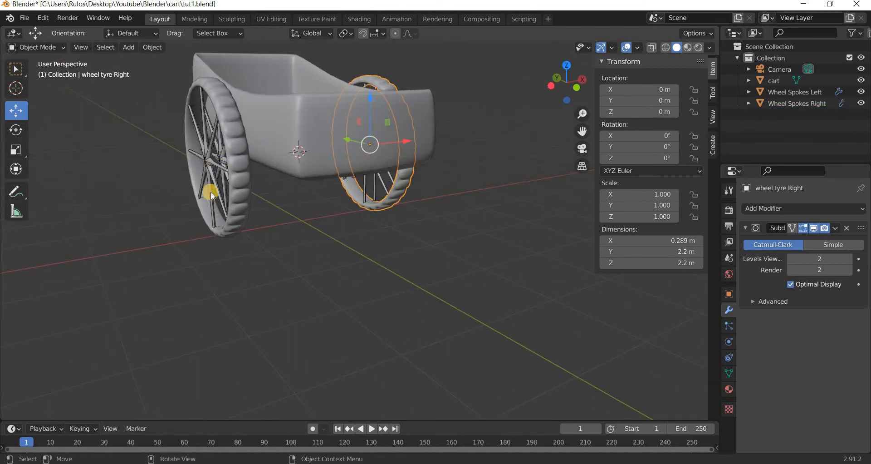
{"action": "left_click", "coordinate": [212, 191]}
{"action": "key", "text": "bracketleft"}
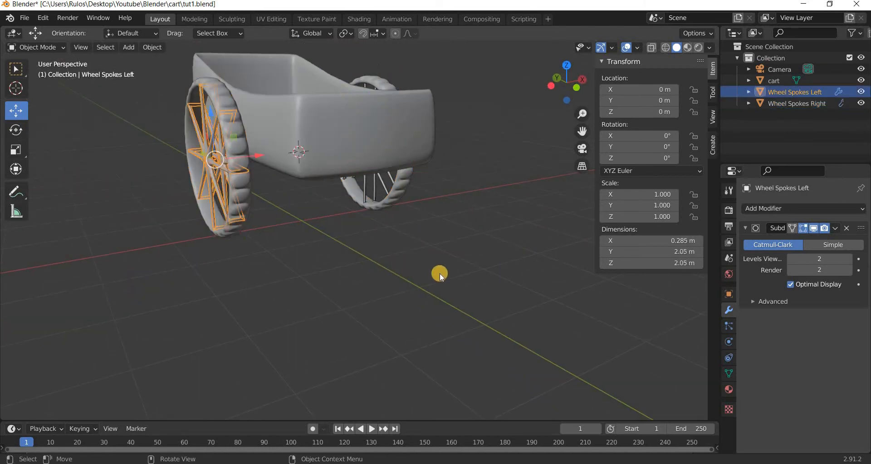
{"action": "middle_click_drag", "start_coordinate": [439, 275], "coordinate": [273, 299]}
{"action": "key", "text": "alt+a"}
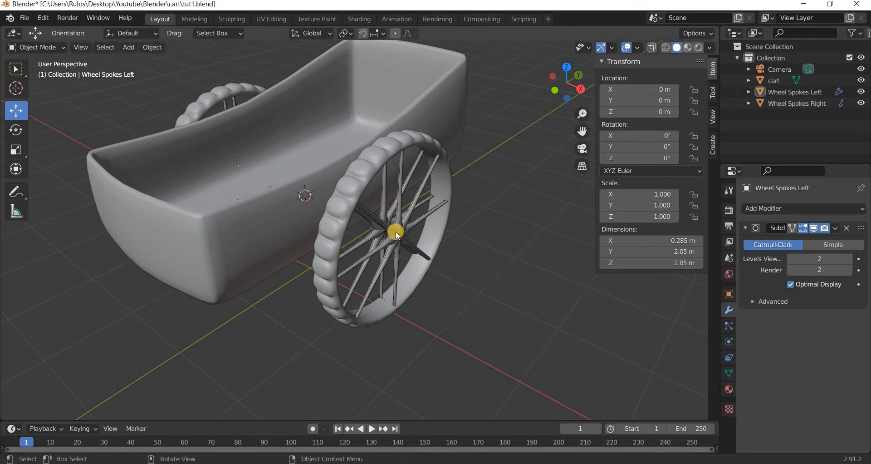
Step: Add a Single Arrow empty at the 3D cursor inside the cart
{"action": "scroll", "coordinate": [395, 231], "scroll_direction": "down", "scroll_amount": 5}
{"action": "middle_click_drag", "start_coordinate": [368, 234], "coordinate": [278, 224]}
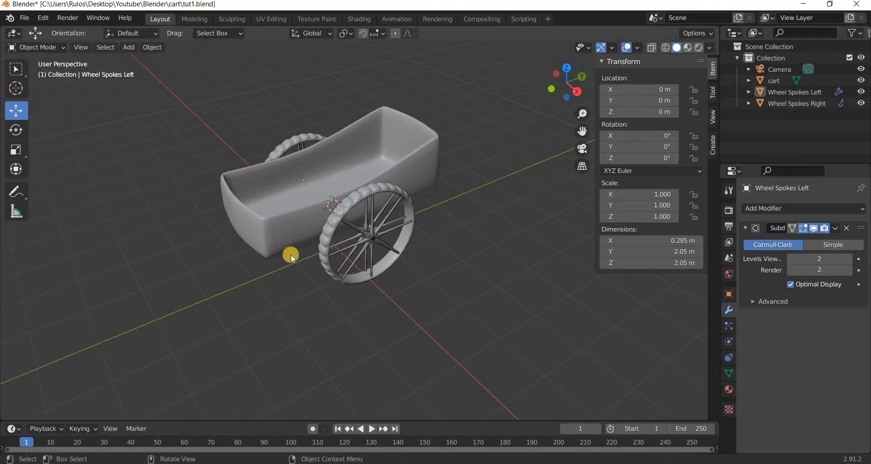
{"action": "scroll", "coordinate": [320, 319], "scroll_direction": "down", "scroll_amount": 1}
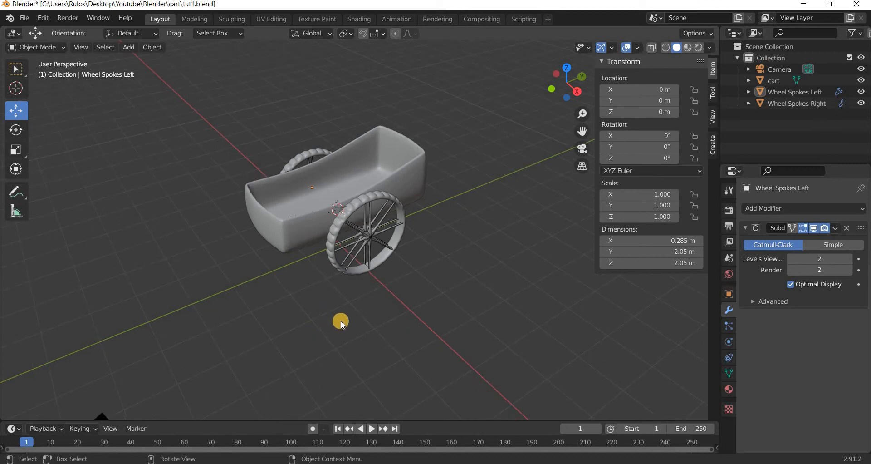
{"action": "middle_click_drag", "start_coordinate": [331, 290], "coordinate": [184, 154], "text": "shift"}
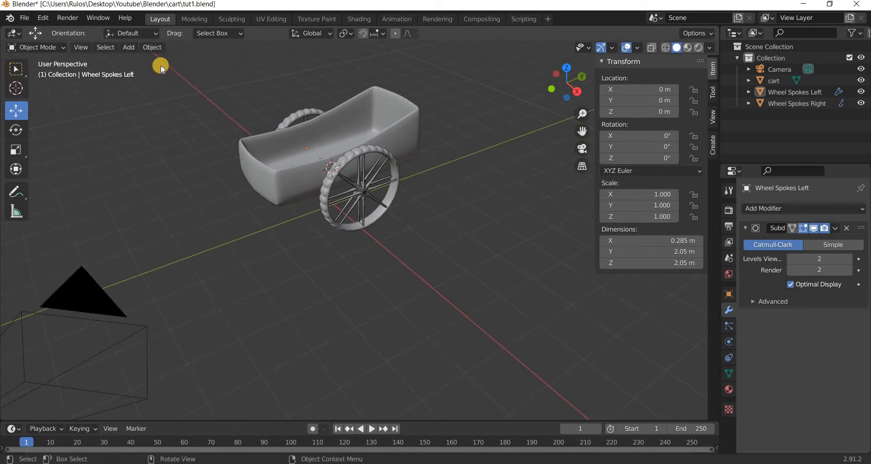
{"action": "left_click", "coordinate": [154, 47]}
{"action": "left_click", "coordinate": [153, 50]}
{"action": "left_click", "coordinate": [135, 47]}
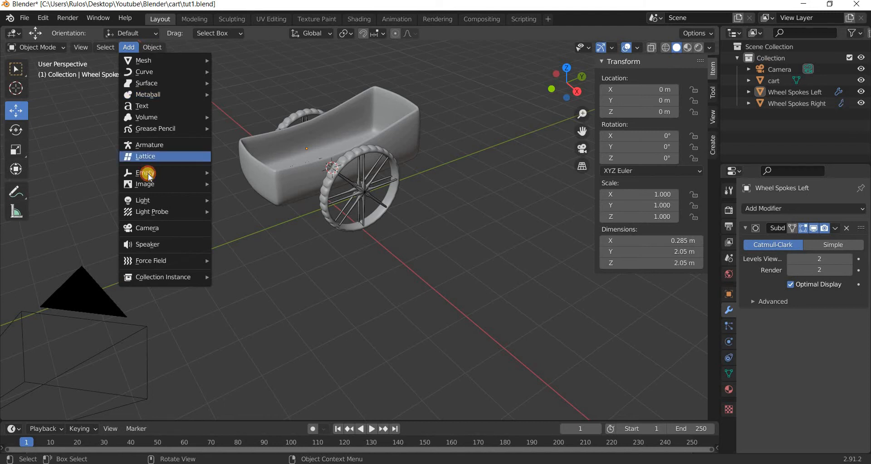
{"action": "mouse_move", "coordinate": [151, 174]}
{"action": "left_click", "coordinate": [261, 197]}
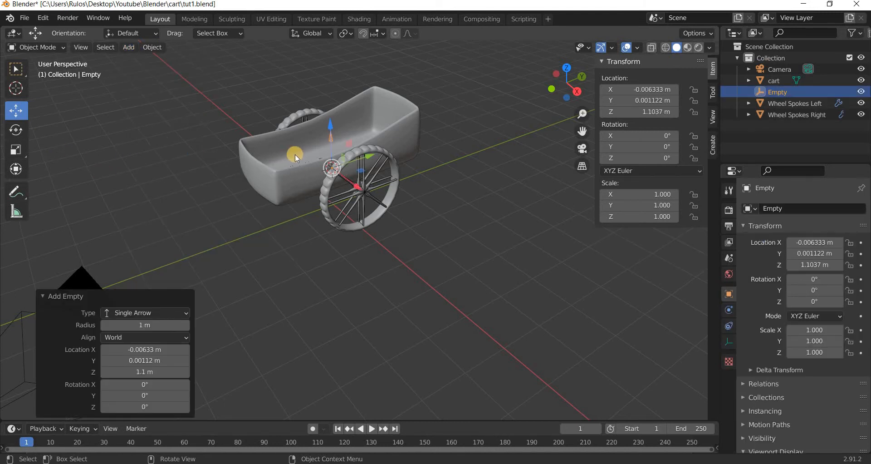
{"action": "mouse_move", "coordinate": [400, 170]}
{"action": "middle_mouse_down"}
{"action": "mouse_move", "coordinate": [291, 181]}
{"action": "mouse_move", "coordinate": [315, 192]}
{"action": "mouse_move", "coordinate": [195, 136]}
{"action": "middle_mouse_up"}
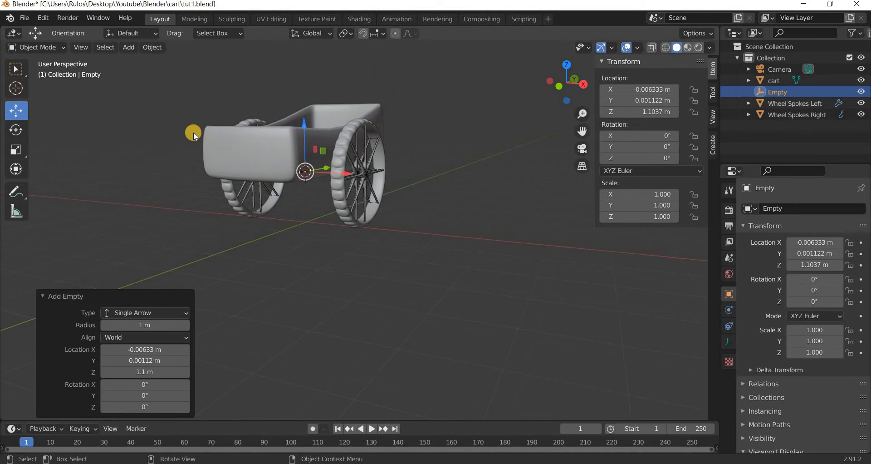
Step: Snap the 3D cursor to the world origin and restore the selection of the arrow empty
{"action": "left_click", "coordinate": [152, 47]}
{"action": "left_click", "coordinate": [437, 283]}
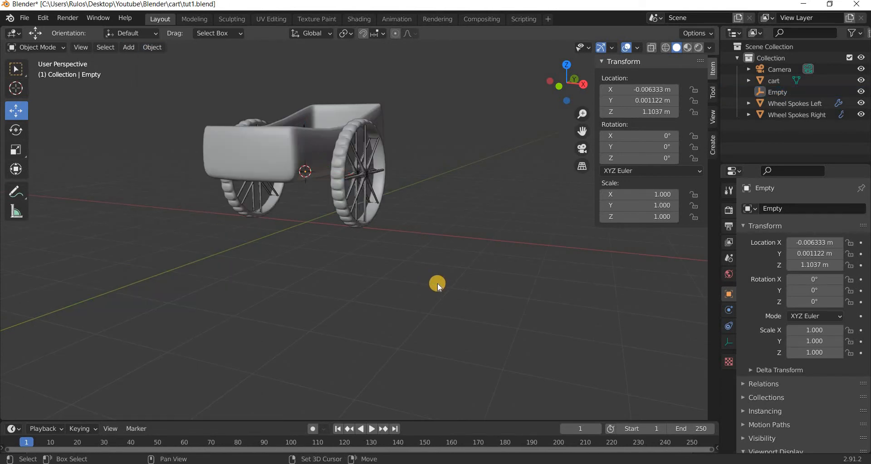
{"action": "key", "text": "shift+s"}
{"action": "left_click", "coordinate": [364, 328]}
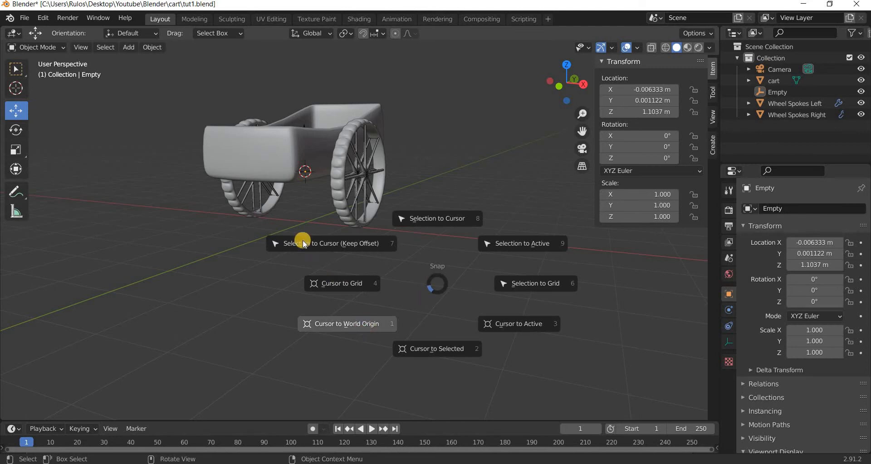
{"action": "middle_click_drag", "start_coordinate": [344, 246], "coordinate": [320, 135]}
{"action": "key", "text": "ctrl+z"}
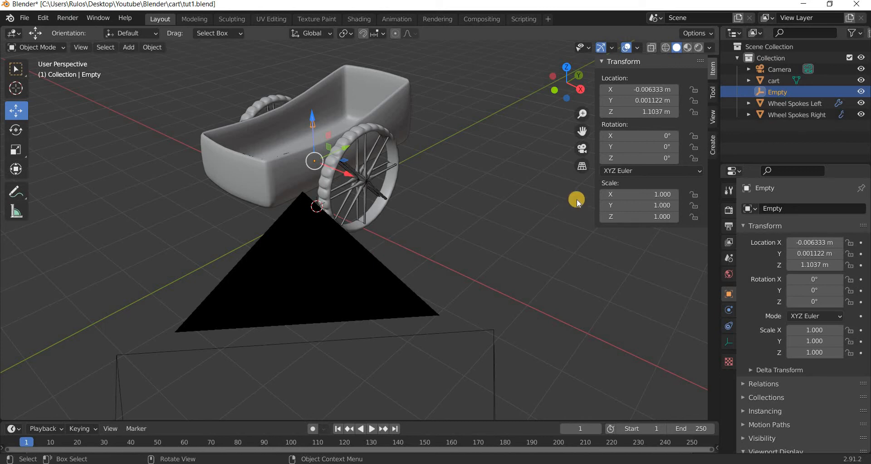
Step: Set the arrow empty's location to 0 m on X and Y and 3 m on Z
{"action": "left_click", "coordinate": [650, 90]}
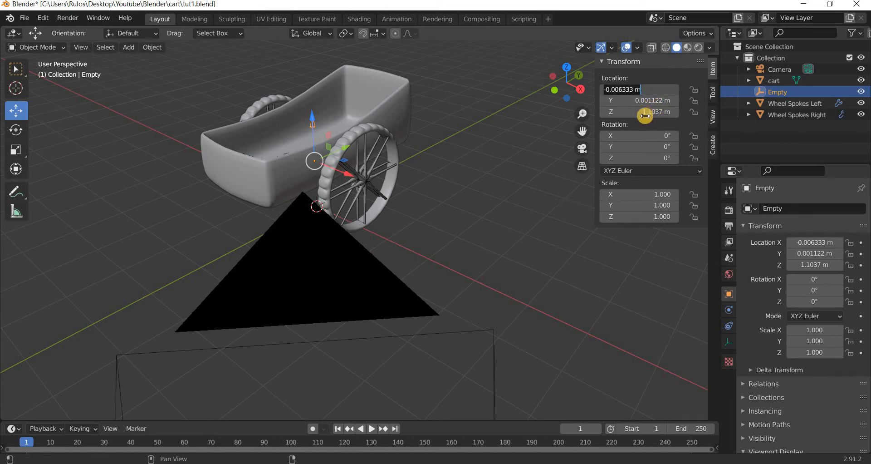
{"action": "type", "text": "0"}
{"action": "key", "text": "Tab"}
{"action": "type", "text": "0"}
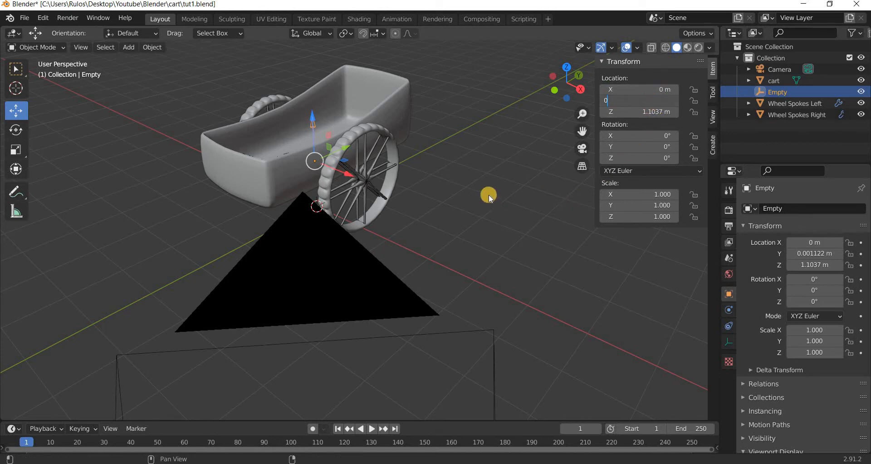
{"action": "key", "text": "Return"}
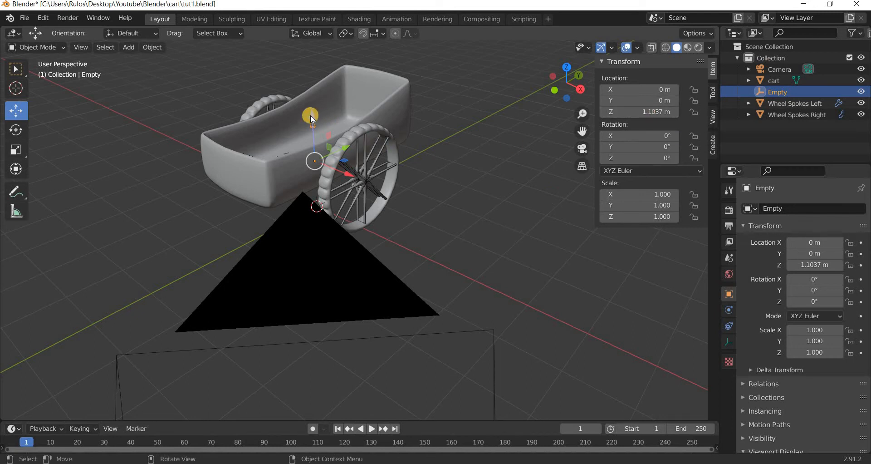
{"action": "left_click_drag", "start_coordinate": [310, 117], "coordinate": [651, 108]}
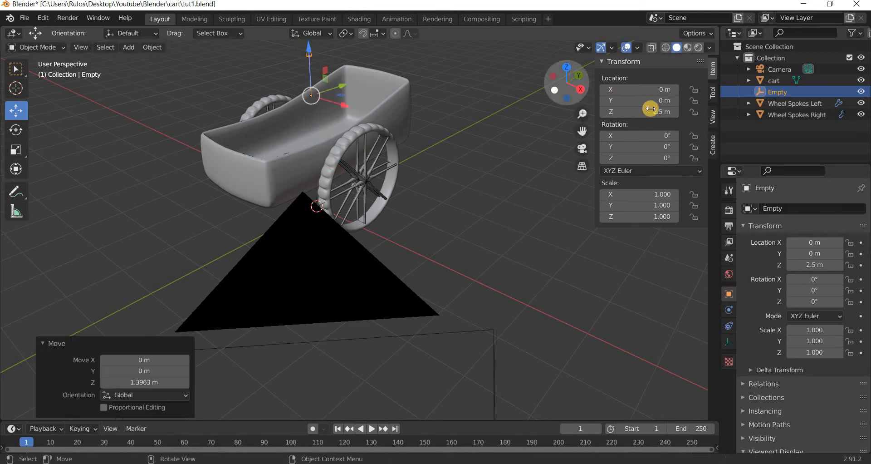
{"action": "double_click", "coordinate": [651, 110]}
{"action": "type", "text": "3"}
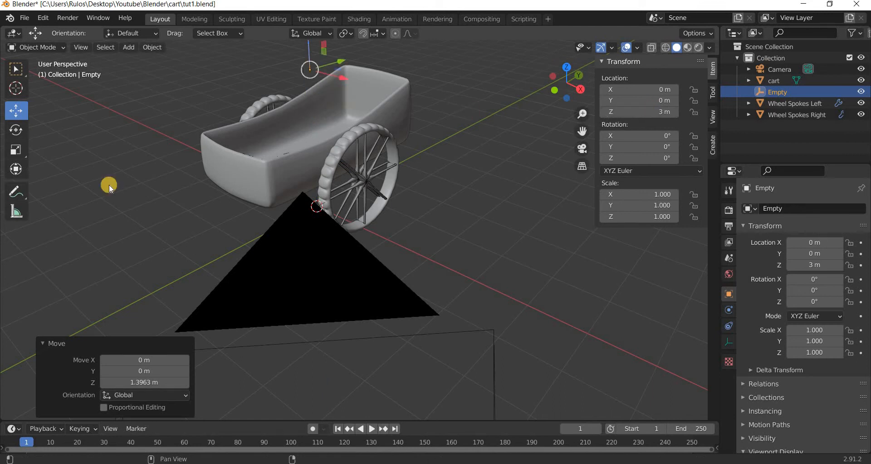
{"action": "key", "text": "Return"}
Step: Rotate the arrow empty about the X axis and set its X rotation to 90°
{"action": "left_click", "coordinate": [17, 130]}
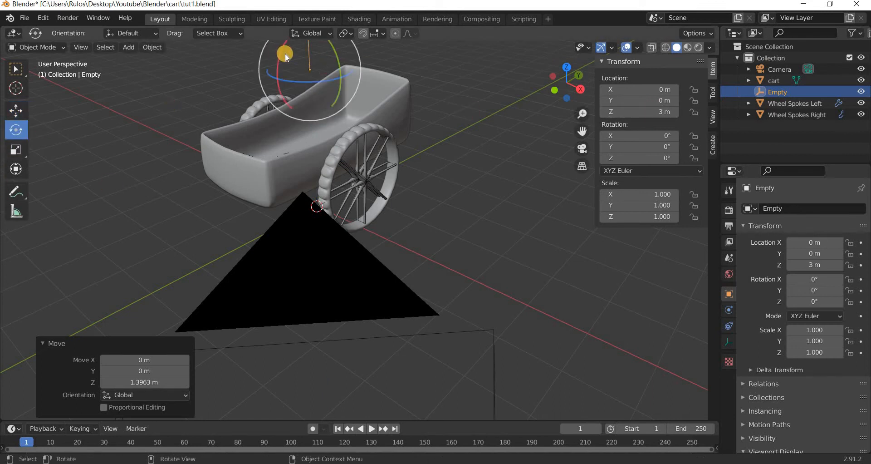
{"action": "left_click_drag", "start_coordinate": [279, 60], "coordinate": [277, 74]}
{"action": "left_click_drag", "start_coordinate": [647, 133], "coordinate": [658, 137]}
{"action": "double_click", "coordinate": [657, 139]}
{"action": "type", "text": "90"}
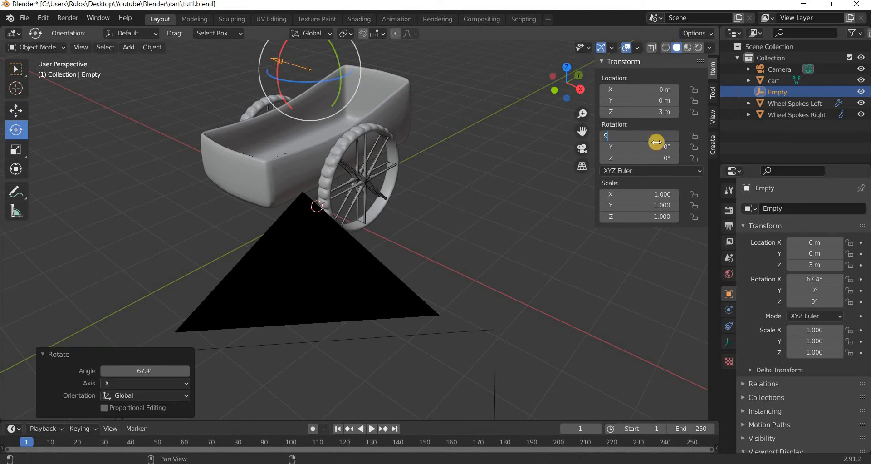
{"action": "key", "text": "Return"}
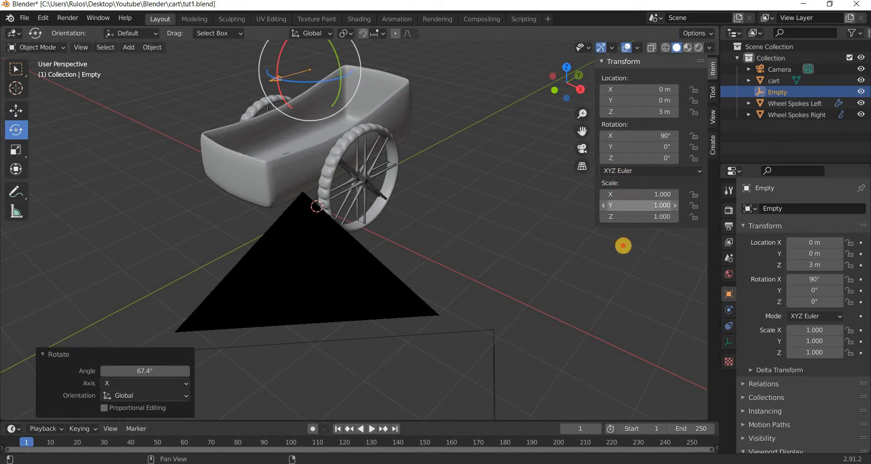
Step: Set the arrow empty's scale to 3 on all axes and switch back to the Move tool with it selected
{"action": "type", "text": "3"}
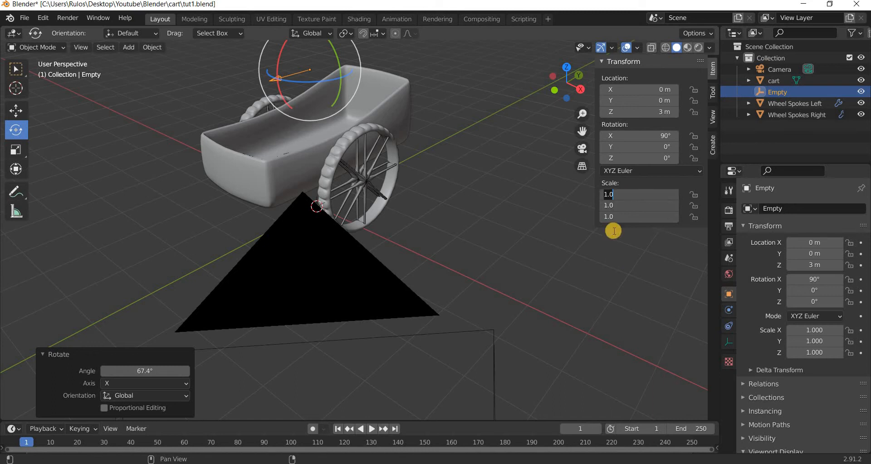
{"action": "key", "text": "Return"}
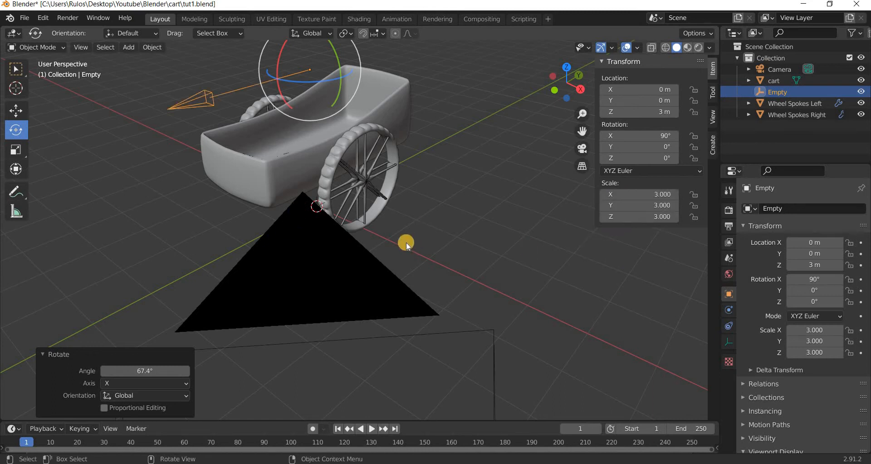
{"action": "scroll", "coordinate": [406, 242], "scroll_direction": "down", "scroll_amount": 3}
{"action": "middle_click_drag", "start_coordinate": [406, 242], "coordinate": [430, 248]}
{"action": "scroll", "coordinate": [430, 248], "scroll_direction": "up", "scroll_amount": 3}
{"action": "left_click", "coordinate": [429, 247]}
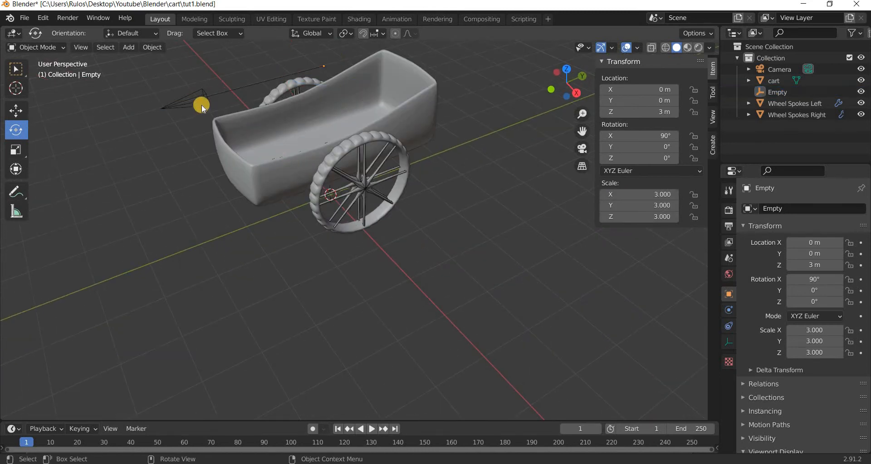
{"action": "key", "text": "ctrl+z"}
{"action": "middle_click_drag", "start_coordinate": [203, 185], "coordinate": [14, 109]}
{"action": "left_click", "coordinate": [17, 111]}
Step: Rename the arrow empty as "control main"
{"action": "middle_click_drag", "start_coordinate": [241, 247], "coordinate": [848, 114]}
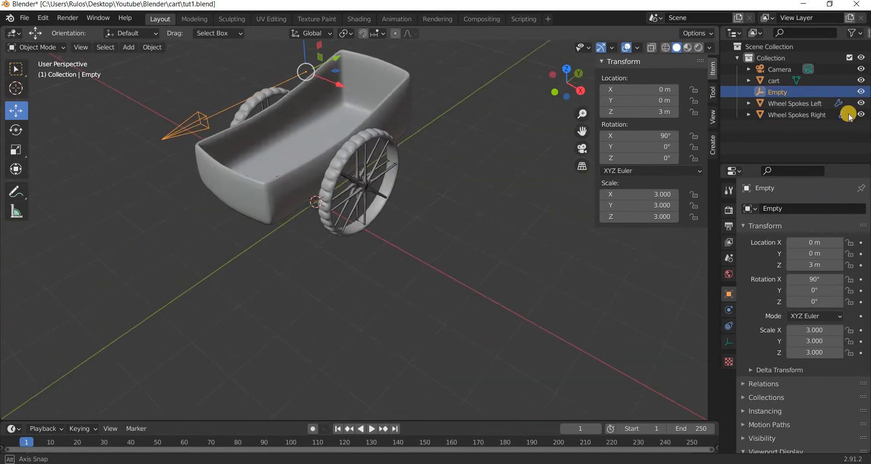
{"action": "double_click", "coordinate": [778, 91]}
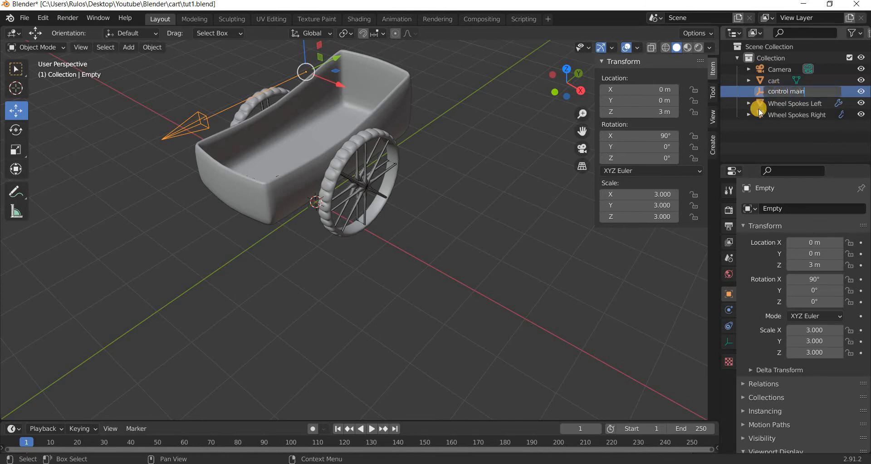
{"action": "key", "text": "Return"}
Step: Add a second Single Arrow empty at the world origin and move it to X 1.3 m beneath the left wheel
{"action": "left_click", "coordinate": [131, 47]}
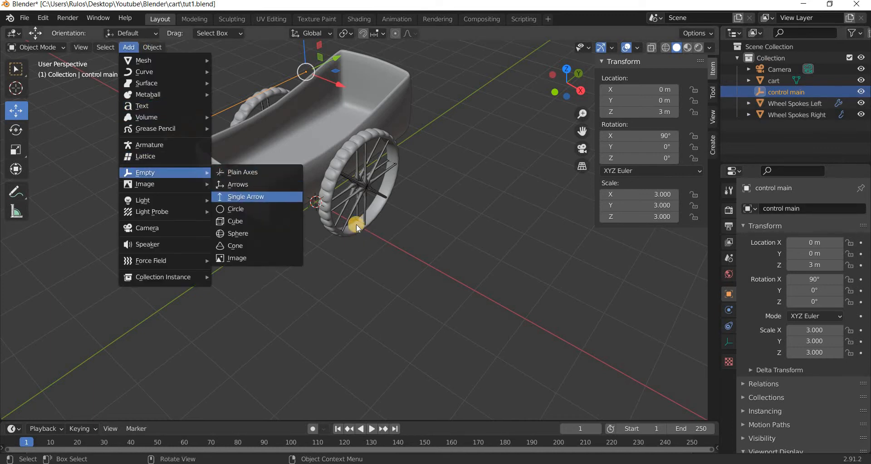
{"action": "left_click", "coordinate": [281, 195]}
{"action": "left_click_drag", "start_coordinate": [403, 234], "coordinate": [471, 205]}
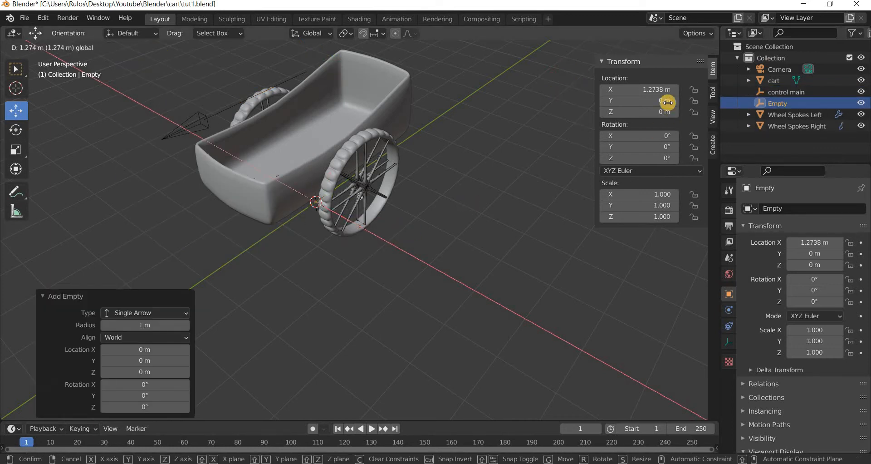
{"action": "left_click", "coordinate": [656, 86]}
{"action": "type", "text": "1.3"}
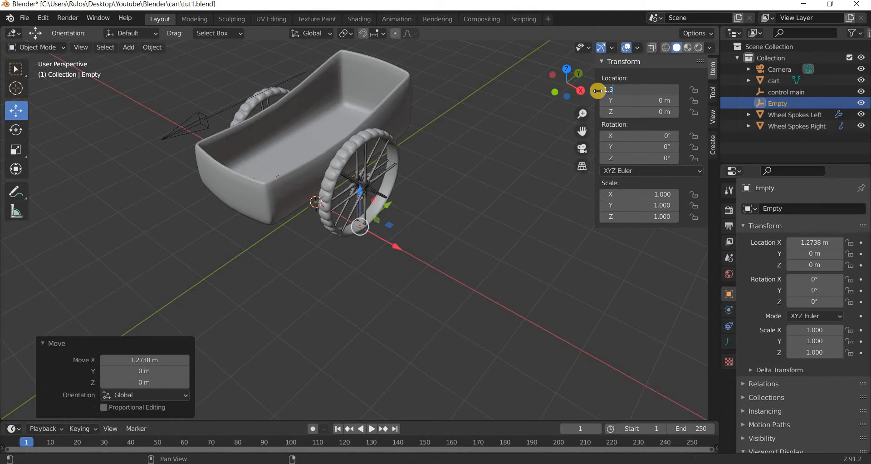
{"action": "left_click", "coordinate": [53, 202]}
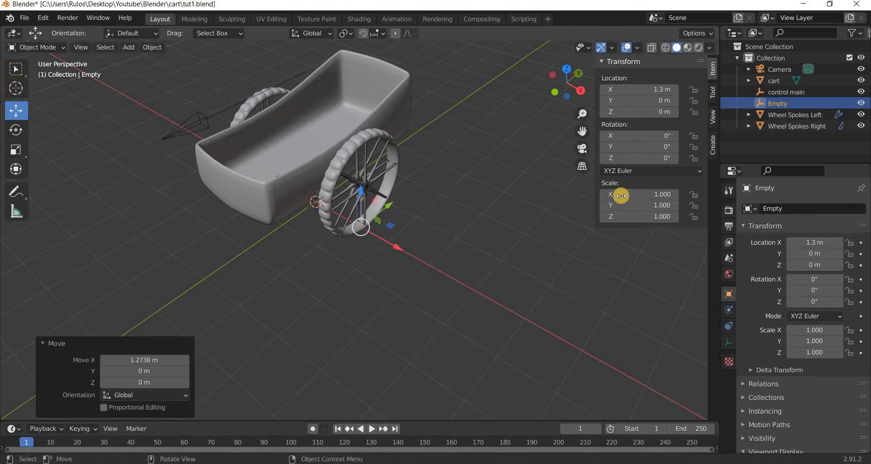
Step: Set the second arrow empty's scale to 3 on all axes
{"action": "left_click_drag", "start_coordinate": [618, 199], "coordinate": [618, 202]}
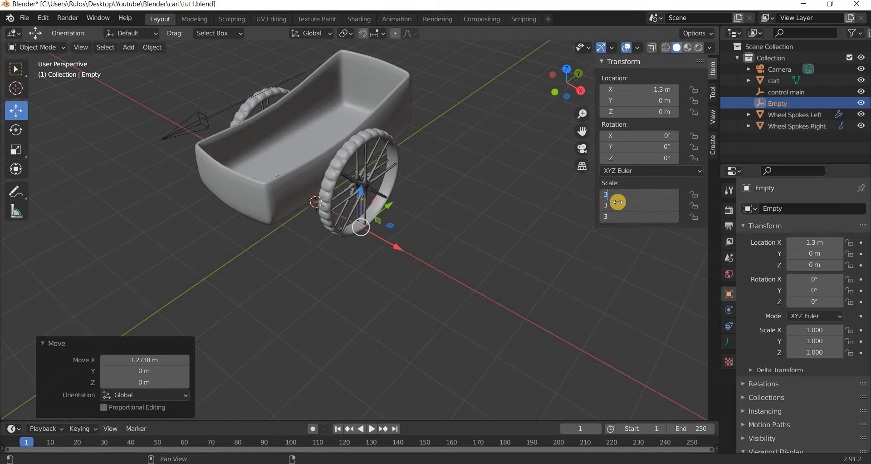
{"action": "key", "text": "Return"}
{"action": "middle_click_drag", "start_coordinate": [394, 261], "coordinate": [369, 103]}
{"action": "left_click", "coordinate": [405, 119]}
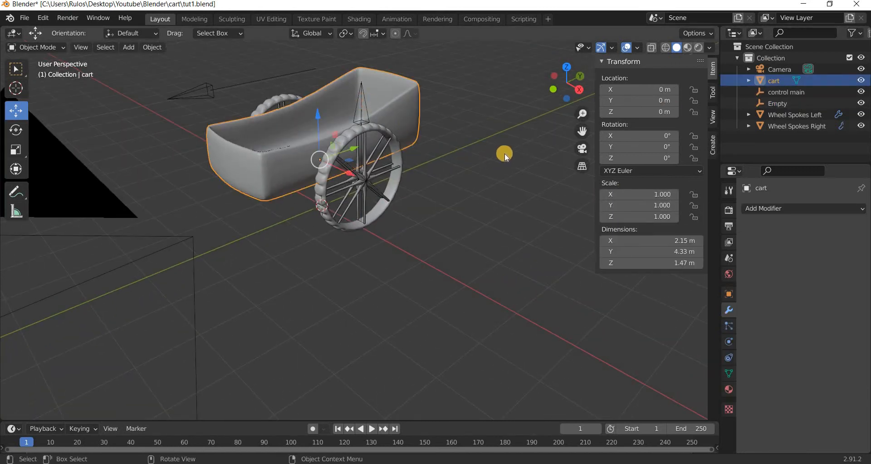
Step: Select the arrow empty at the left wheel and rename it as "control wheel left"
{"action": "middle_click_drag", "start_coordinate": [505, 154], "coordinate": [387, 93]}
{"action": "left_click", "coordinate": [792, 107]}
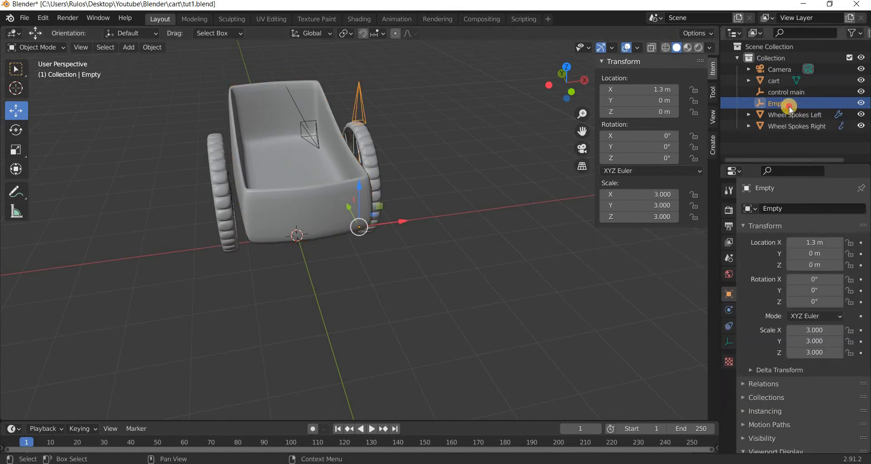
{"action": "double_click", "coordinate": [789, 107]}
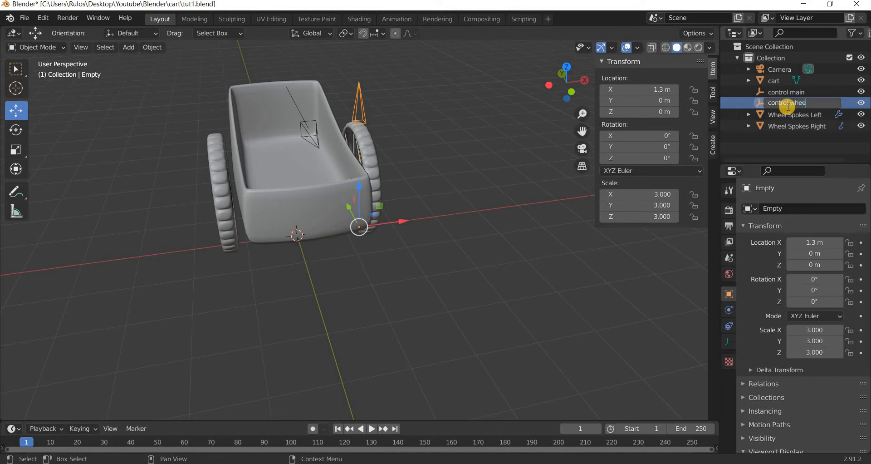
{"action": "key", "text": "Return"}
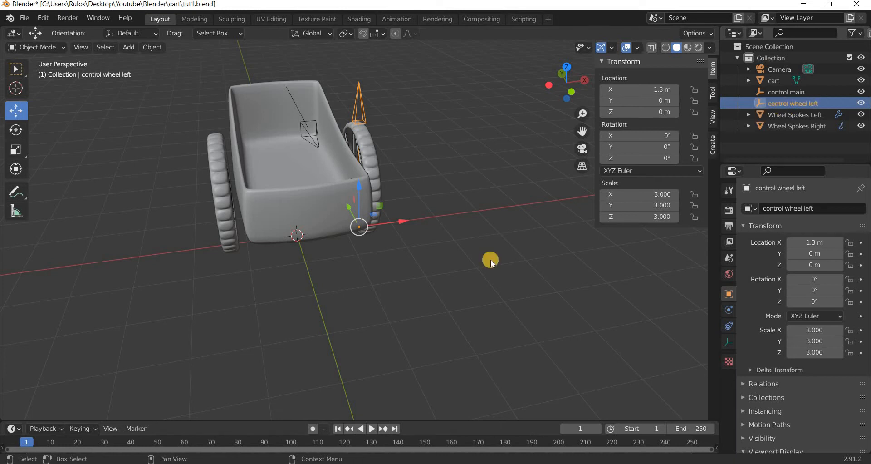
Step: Duplicate the left wheel's control empty and move the copy to X -1.3 m at the right wheel
{"action": "key", "text": "shift+d"}
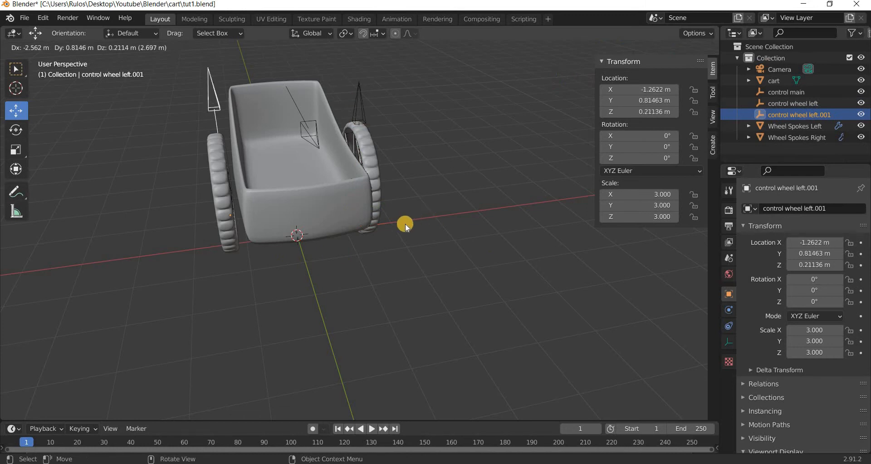
{"action": "right_click", "coordinate": [334, 248]}
{"action": "left_click_drag", "start_coordinate": [402, 222], "coordinate": [290, 236]}
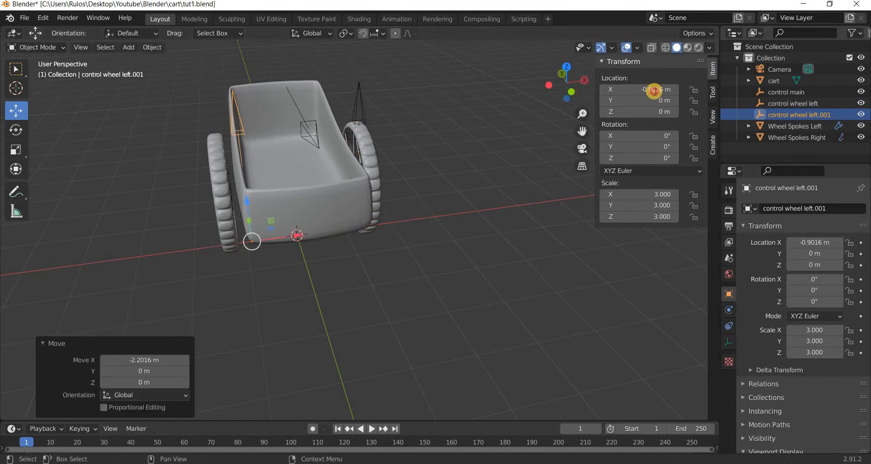
{"action": "left_click", "coordinate": [652, 89]}
{"action": "key", "text": "BackSpace"}
{"action": "type", "text": "-1"}
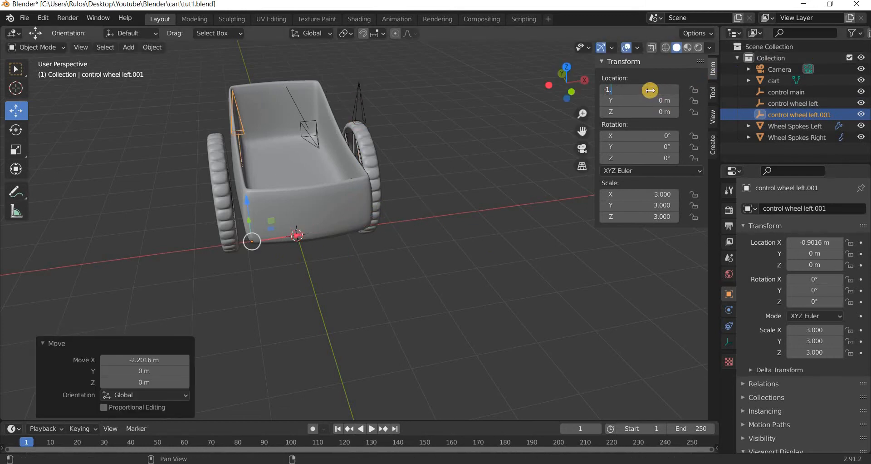
{"action": "type", "text": ".3"}
{"action": "key", "text": "Return"}
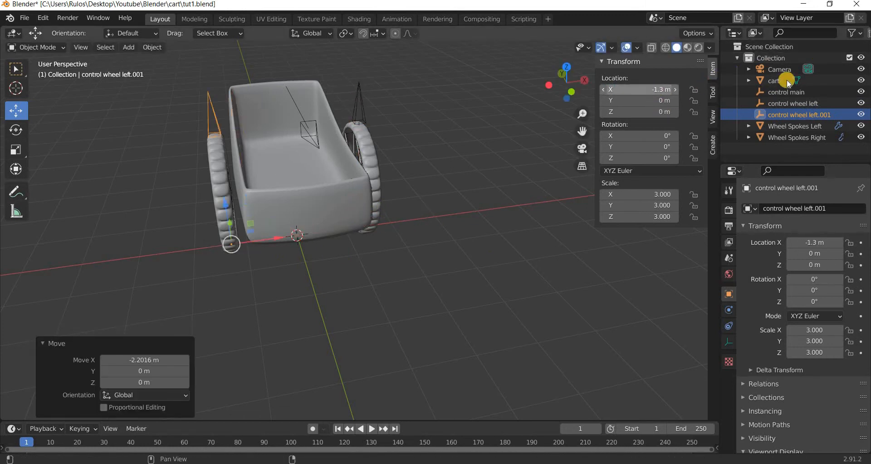
Step: Rename the duplicated wheel control empty as "control wheel right" and deselect everything
{"action": "double_click", "coordinate": [831, 113]}
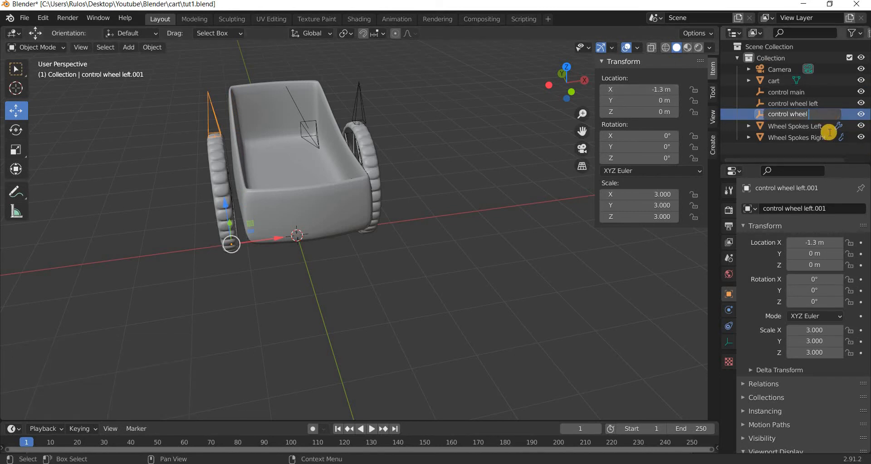
{"action": "type", "text": "right"}
{"action": "key", "text": "Return"}
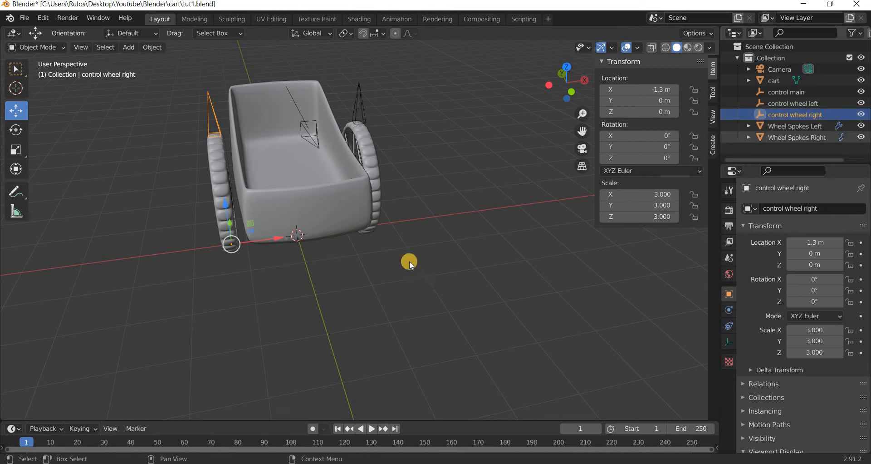
{"action": "left_click", "coordinate": [356, 280]}
Step: Parent the wheel tyre Right object to Wheel Spokes Right, keeping its transform
{"action": "middle_click_drag", "start_coordinate": [357, 281], "coordinate": [374, 179]}
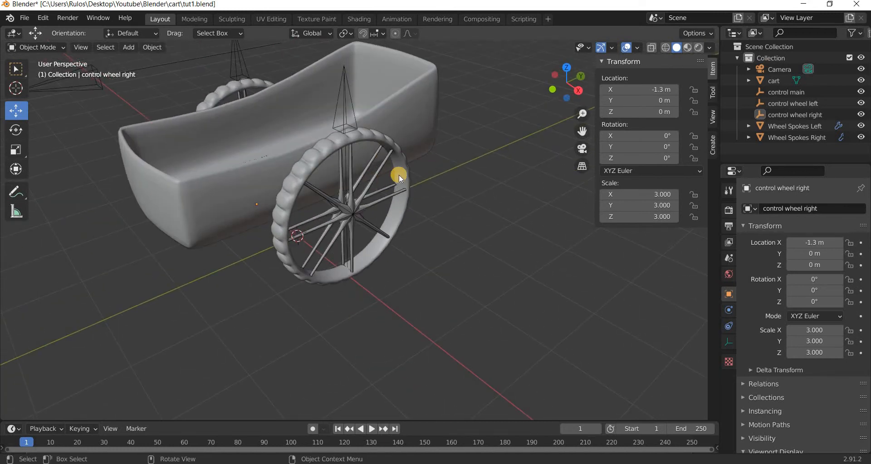
{"action": "left_click", "coordinate": [405, 208]}
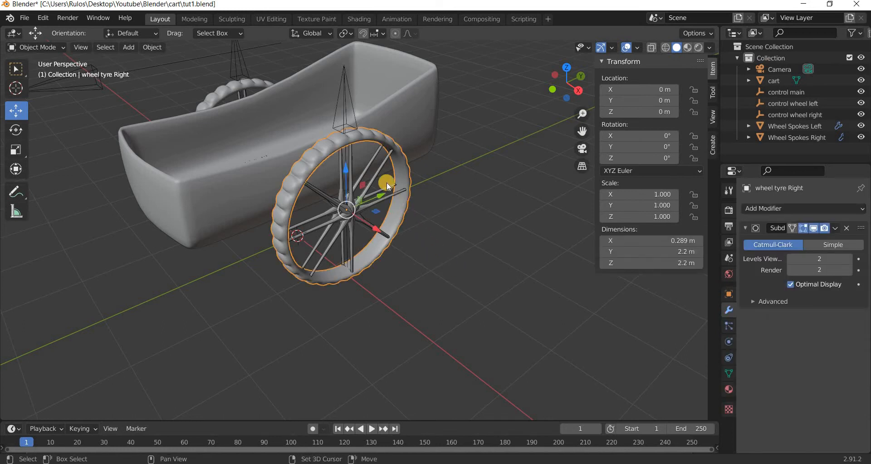
{"action": "left_click", "coordinate": [392, 202]}
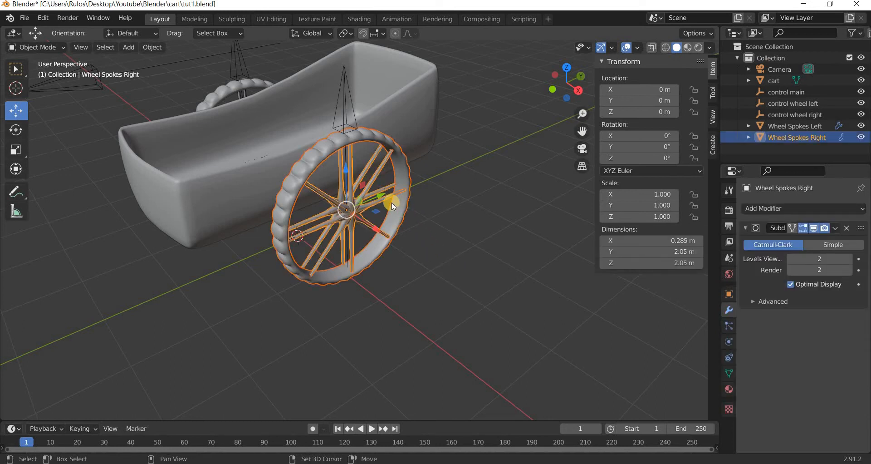
{"action": "key", "text": "ctrl+p"}
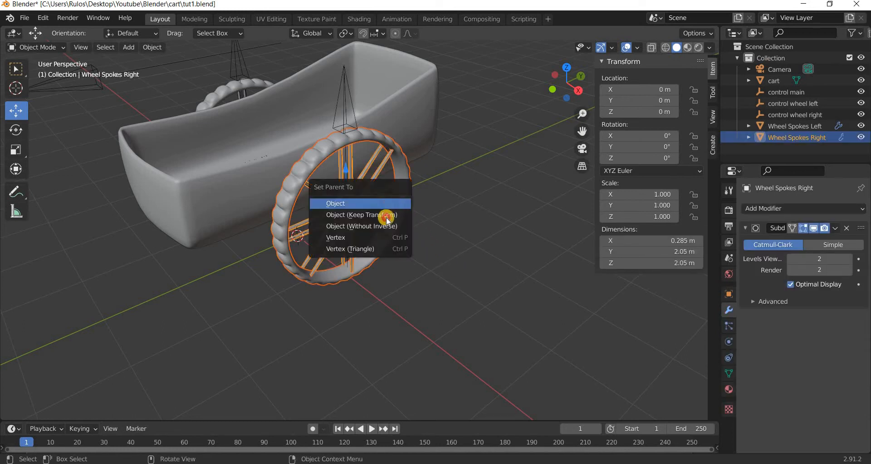
{"action": "key", "text": "Return"}
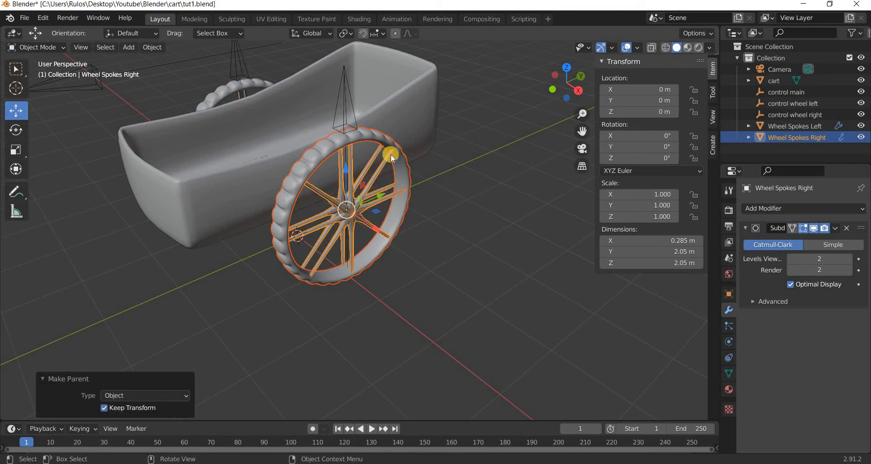
Step: Parent the wheel tyre Left object to Wheel Spokes Left with Object (Keep Transform)
{"action": "left_click", "coordinate": [249, 87]}
{"action": "middle_click_drag", "start_coordinate": [367, 204], "coordinate": [296, 336]}
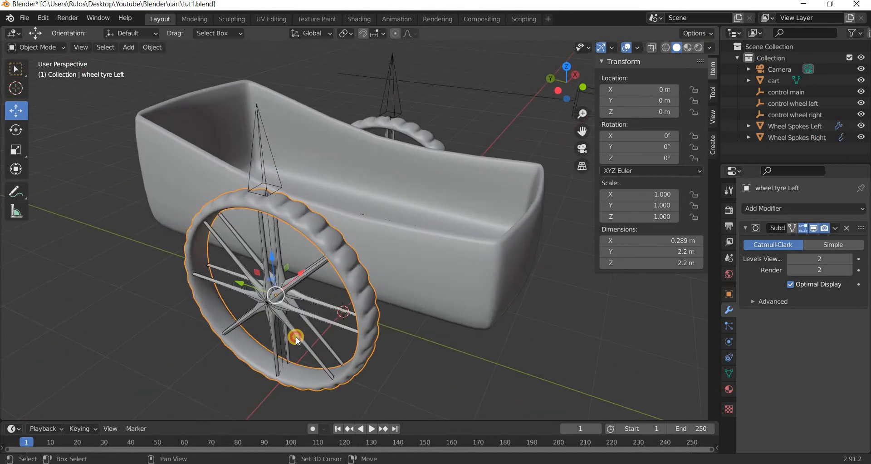
{"action": "left_click", "coordinate": [311, 387], "text": "shift"}
{"action": "key", "text": "ctrl+p"}
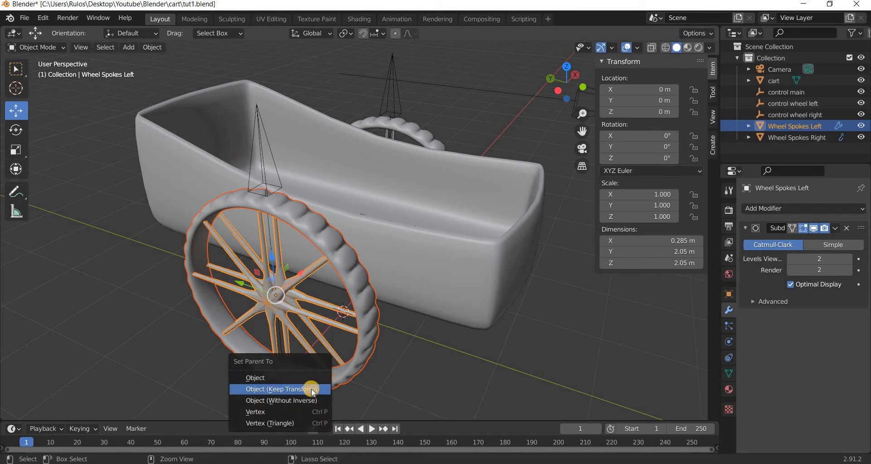
{"action": "key", "text": "Return"}
Step: Try moving the control wheel left empty on its own, then cancel the move
{"action": "middle_click_drag", "start_coordinate": [321, 319], "coordinate": [462, 196]}
{"action": "middle_click_drag", "start_coordinate": [334, 145], "coordinate": [352, 135]}
{"action": "left_click", "coordinate": [361, 161]}
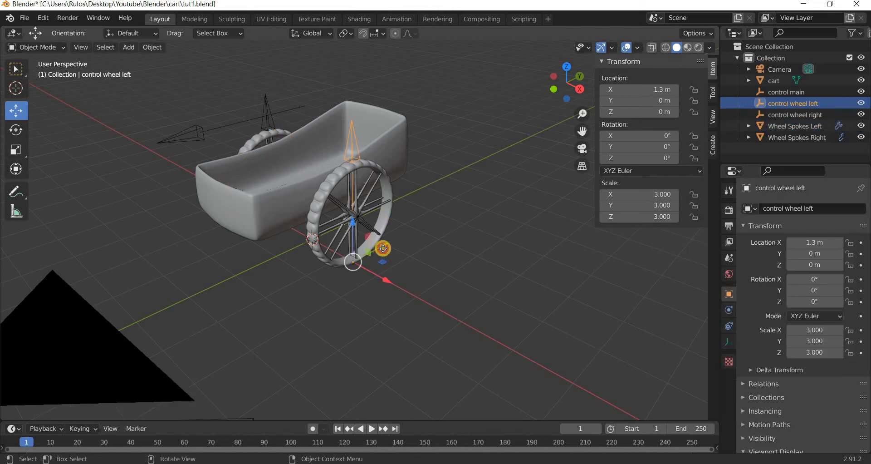
{"action": "mouse_move", "coordinate": [385, 246]}
{"action": "left_mouse_down"}
{"action": "mouse_move", "coordinate": [412, 226]}
{"action": "mouse_move", "coordinate": [381, 251]}
{"action": "left_mouse_up"}
{"action": "right_click", "coordinate": [381, 251]}
Step: Parent Wheel Spokes Right to the control wheel left empty beside it
{"action": "middle_click_drag", "start_coordinate": [380, 183], "coordinate": [381, 165], "text": "ctrl"}
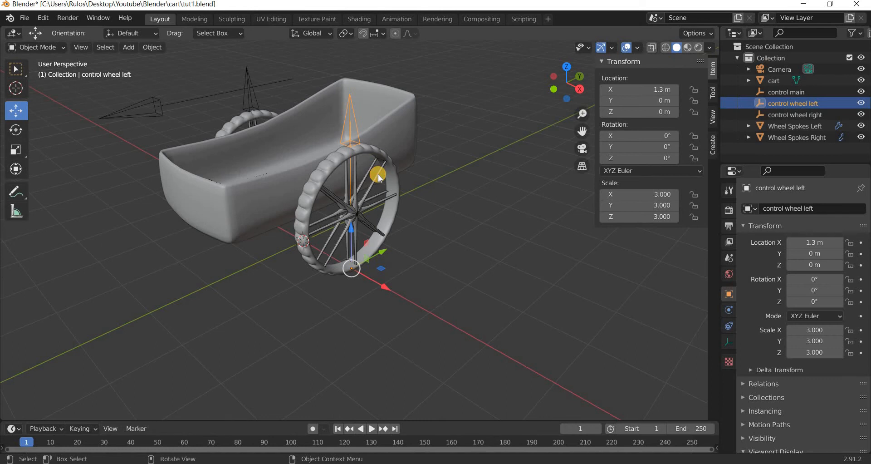
{"action": "left_click", "coordinate": [379, 177]}
{"action": "left_click", "coordinate": [352, 111], "text": "shift"}
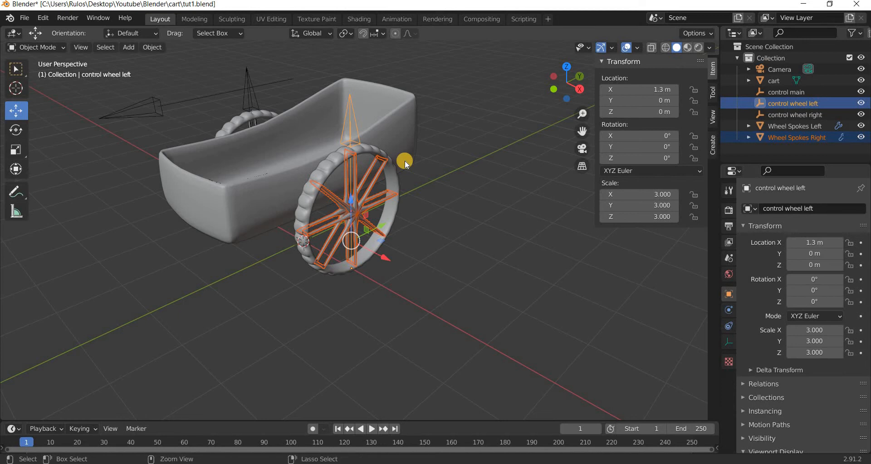
{"action": "key", "text": "ctrl+p"}
{"action": "left_click", "coordinate": [399, 159]}
Step: Test the control wheel left empty by moving it together with its parented wheel, then cancel the move
{"action": "left_click", "coordinate": [350, 102]}
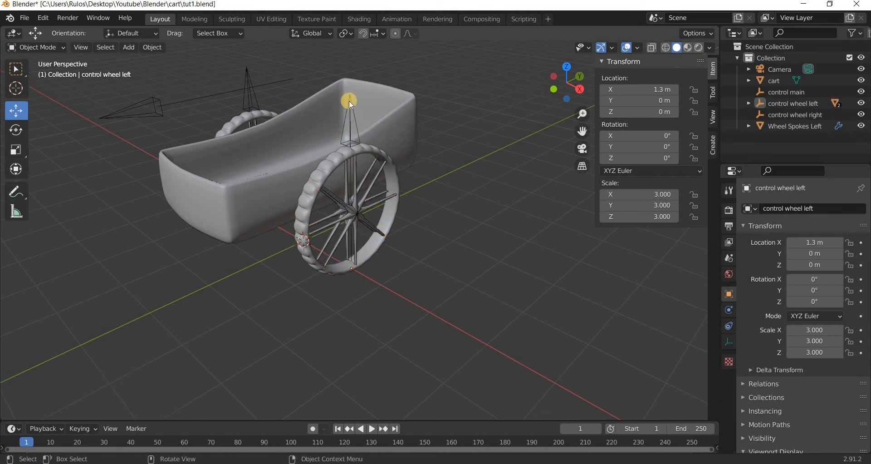
{"action": "left_click", "coordinate": [355, 135]}
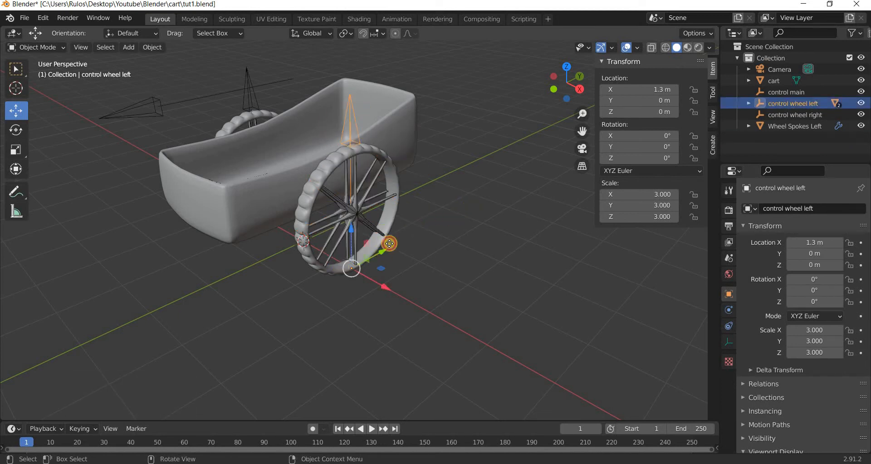
{"action": "left_click_drag", "start_coordinate": [386, 249], "coordinate": [238, 128]}
{"action": "right_click", "coordinate": [237, 128]}
Step: Parent Wheel Spokes Left to the control wheel right empty with Object (Keep Transform)
{"action": "left_click", "coordinate": [271, 127]}
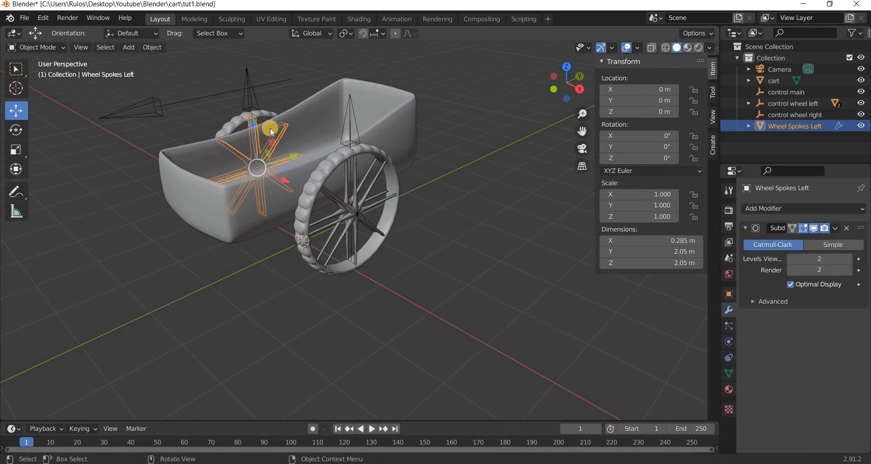
{"action": "left_click", "coordinate": [248, 90], "text": "shift"}
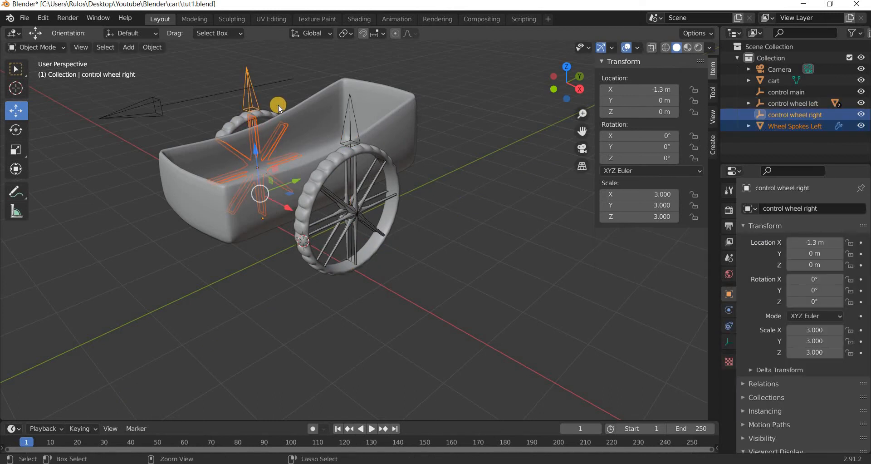
{"action": "key", "text": "ctrl+p"}
{"action": "left_click", "coordinate": [277, 109]}
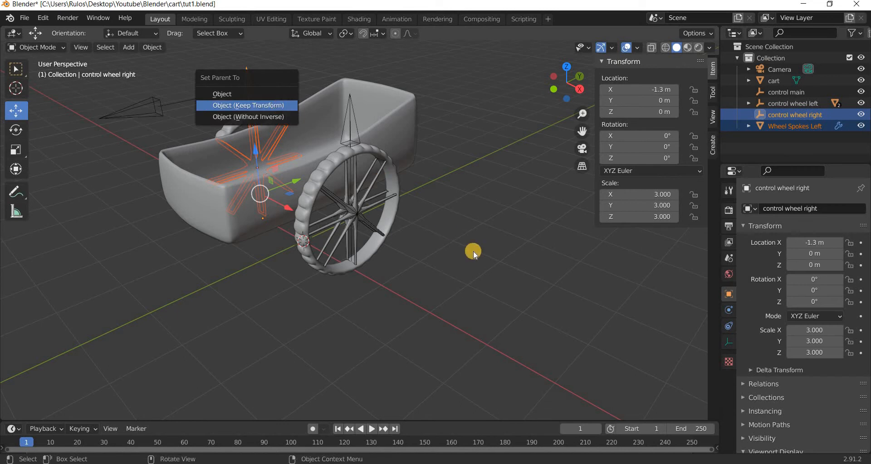
Step: Try rotating the Wheel Spokes Right object with the Rotate tool, then cancel the rotation
{"action": "left_click", "coordinate": [356, 184]}
{"action": "left_click", "coordinate": [302, 193]}
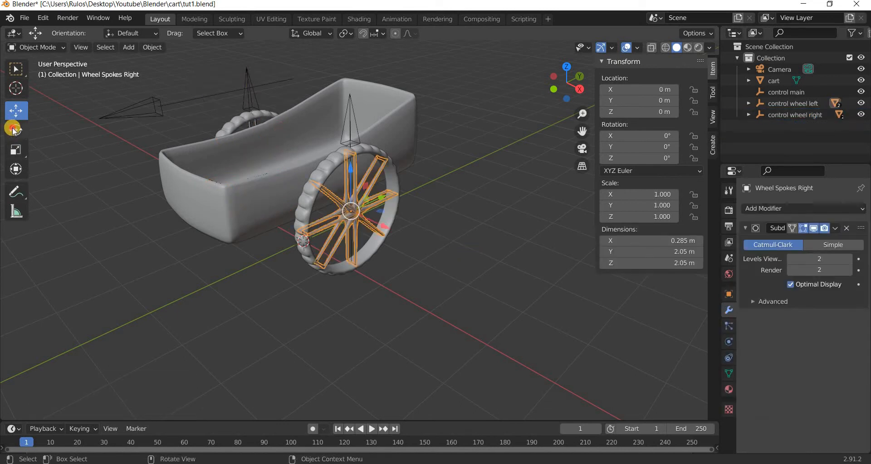
{"action": "left_click", "coordinate": [15, 130]}
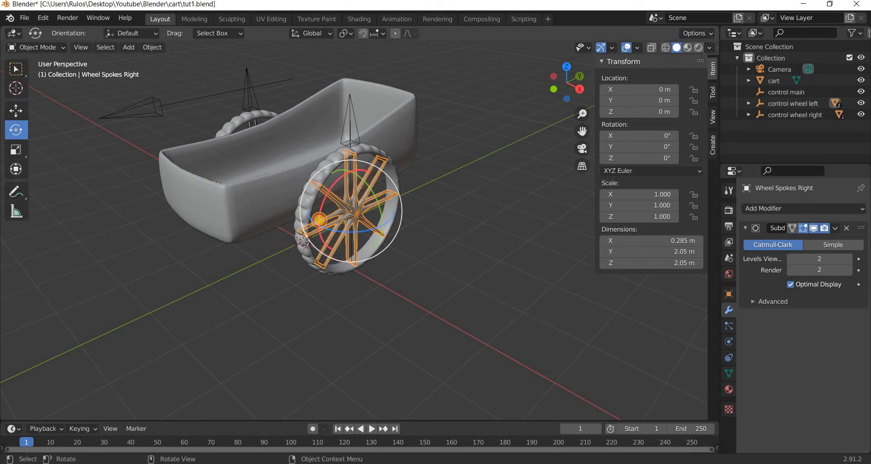
{"action": "left_click_drag", "start_coordinate": [315, 229], "coordinate": [632, 140]}
{"action": "right_click", "coordinate": [326, 192]}
{"action": "right_click", "coordinate": [330, 191]}
{"action": "right_click", "coordinate": [632, 140]}
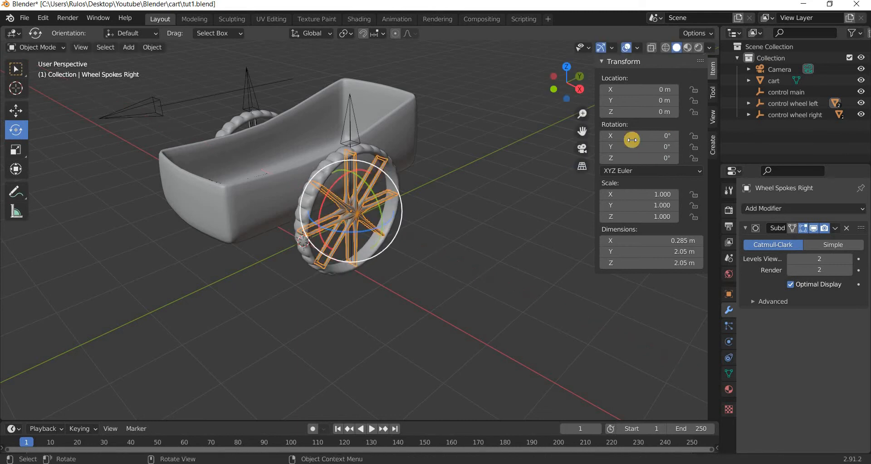
{"action": "left_click", "coordinate": [141, 112]}
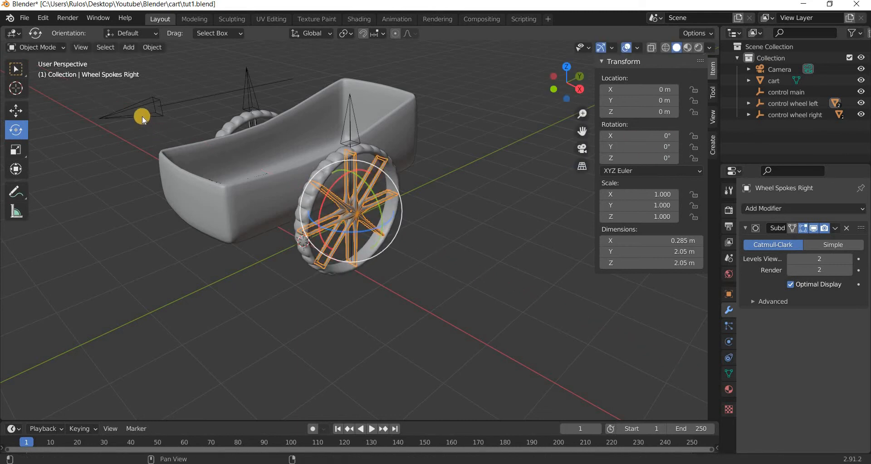
Step: Return to the Move tool, try moving the control main empty, then cancel the move and deselect it
{"action": "left_click", "coordinate": [16, 108]}
{"action": "left_click_drag", "start_coordinate": [339, 104], "coordinate": [502, 239]}
{"action": "right_click", "coordinate": [502, 239]}
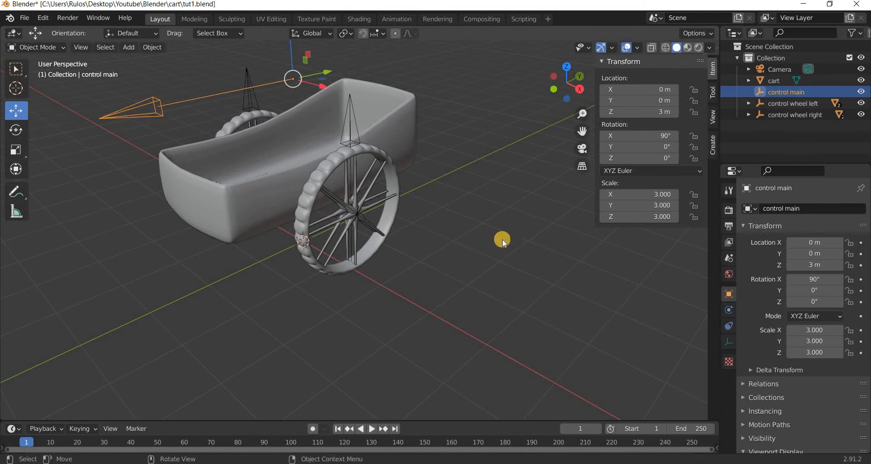
{"action": "key", "text": "alt+a"}
Step: Parent the control wheel left empty to control main with Object (Keep Transform)
{"action": "left_click", "coordinate": [350, 97]}
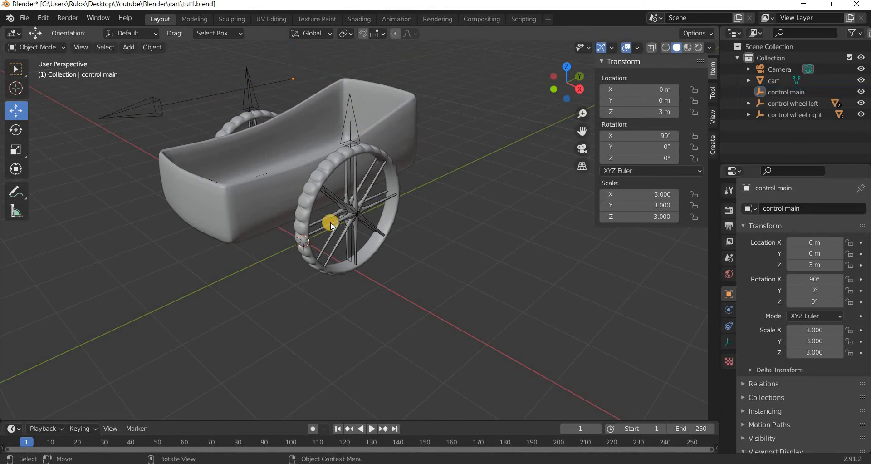
{"action": "left_click", "coordinate": [177, 103], "text": "shift"}
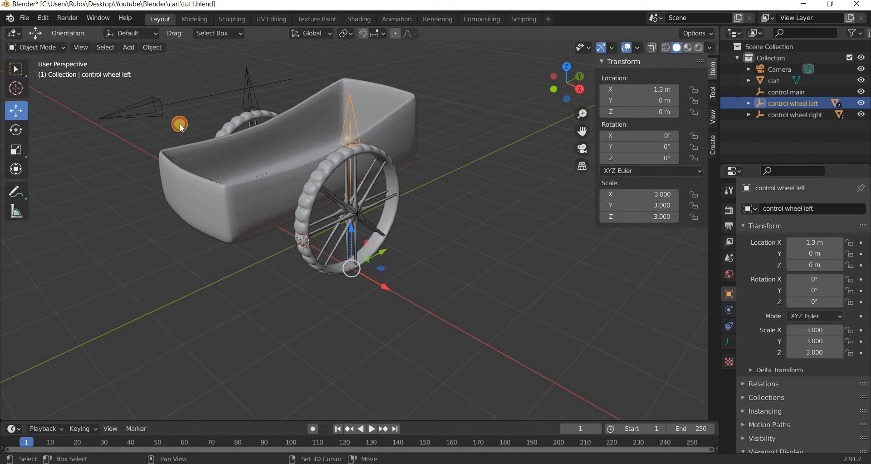
{"action": "key", "text": "ctrl+p"}
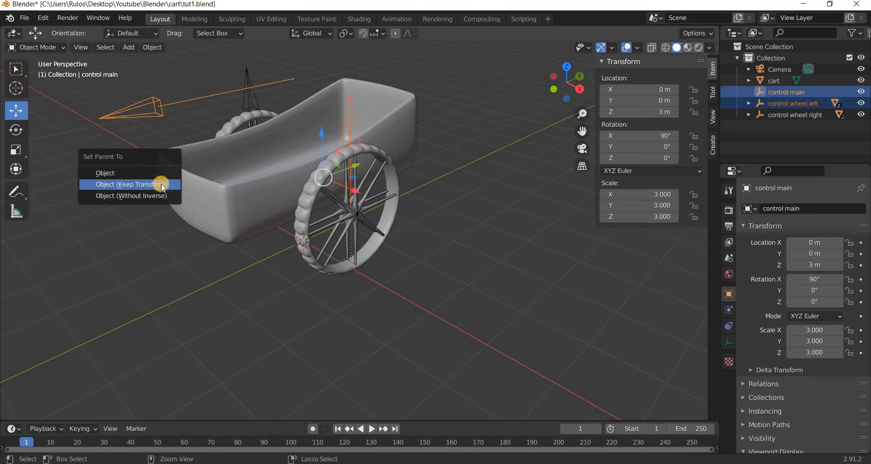
{"action": "key", "text": "Return"}
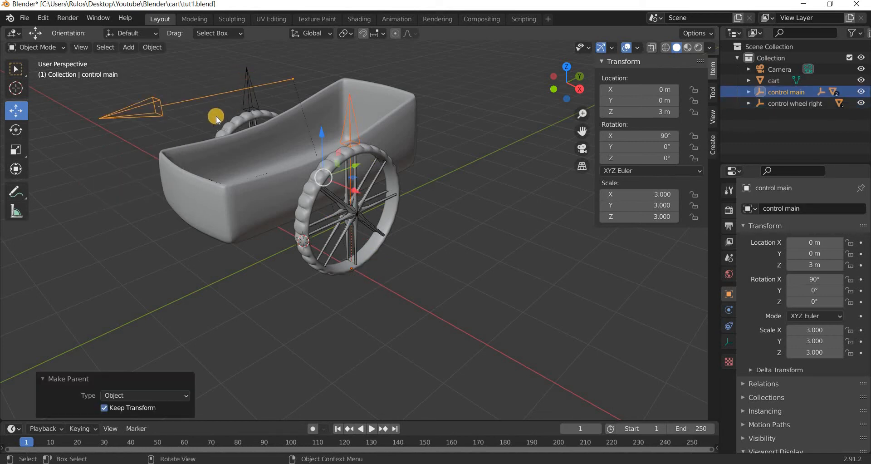
Step: Parent the control wheel right empty to control main with Object (Keep Transform) and clear the selection
{"action": "left_click", "coordinate": [195, 116]}
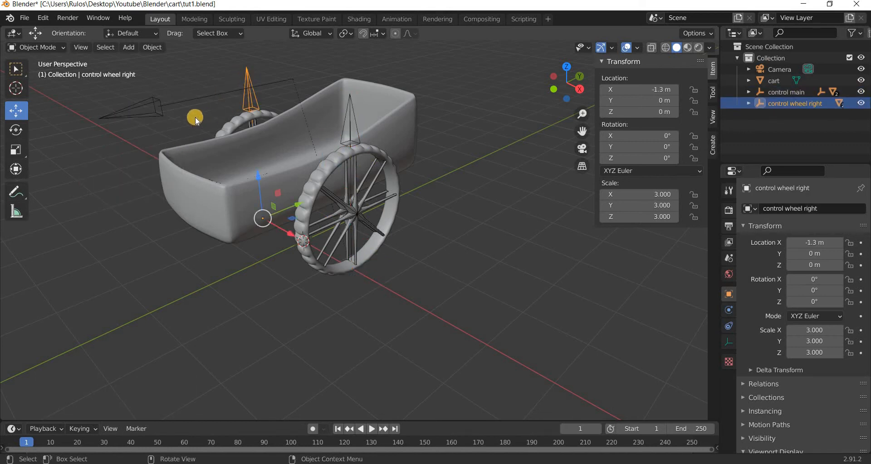
{"action": "left_click", "coordinate": [138, 173], "text": "shift"}
{"action": "key", "text": "ctrl+p"}
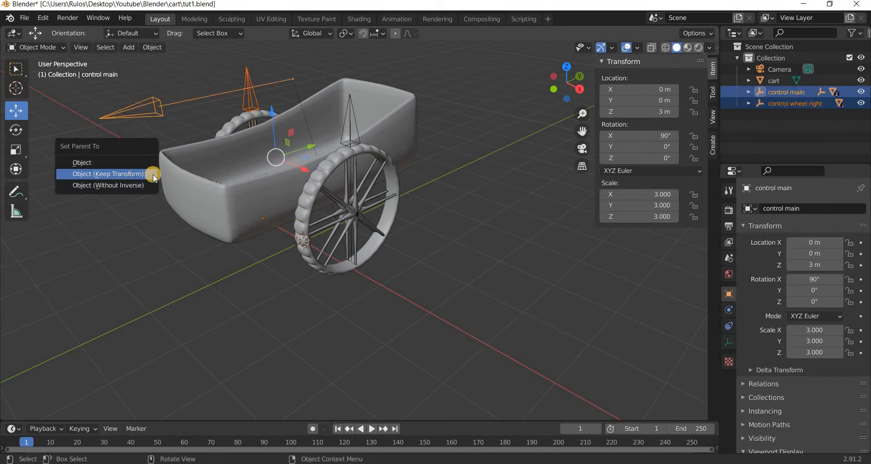
{"action": "left_click", "coordinate": [153, 174]}
{"action": "key", "text": "alt+a"}
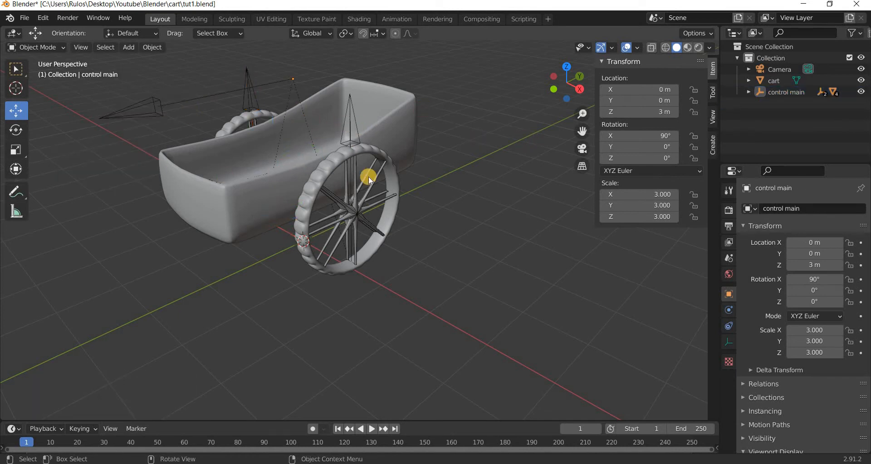
Step: Try moving control main along the Y axis with both wheel controls attached, then cancel the move
{"action": "middle_click_drag", "start_coordinate": [368, 176], "coordinate": [254, 141]}
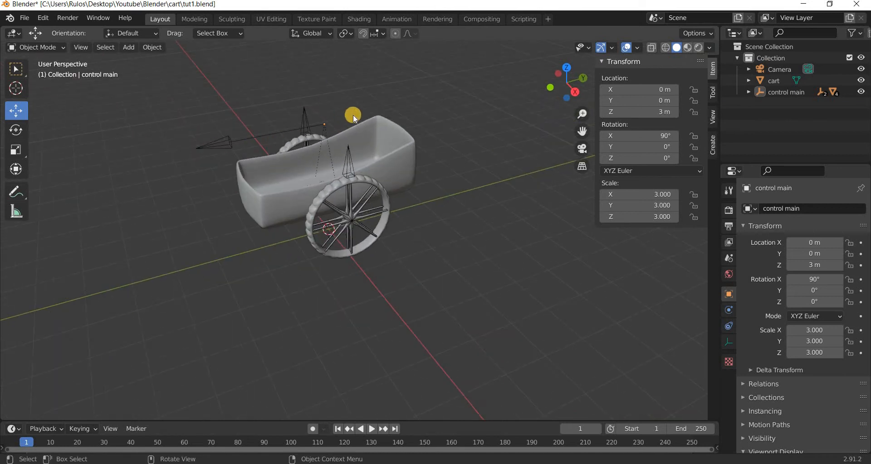
{"action": "left_click", "coordinate": [262, 133]}
{"action": "key", "text": "g"}
{"action": "key", "text": "y"}
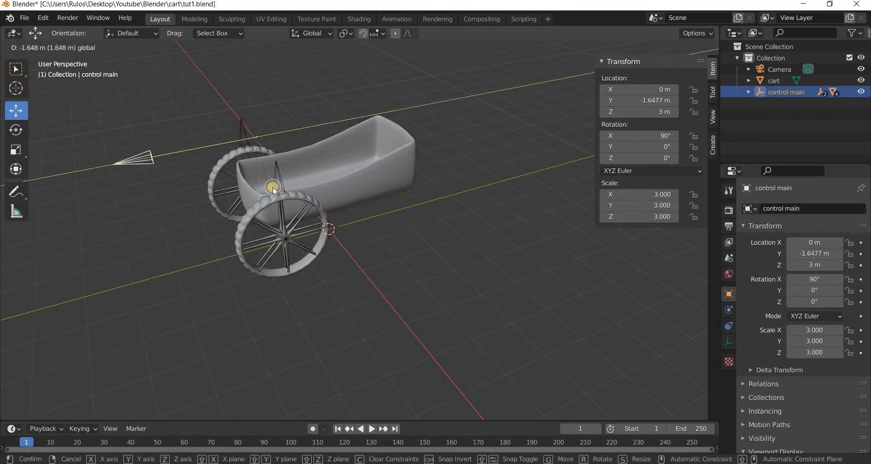
{"action": "right_click", "coordinate": [281, 201]}
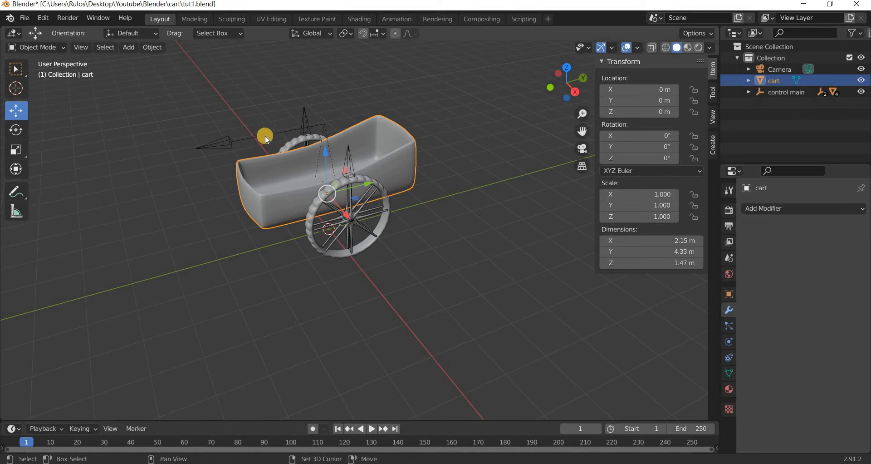
Step: Parent the cart body to the control main empty, keeping its transform
{"action": "left_click", "coordinate": [249, 176], "text": "shift"}
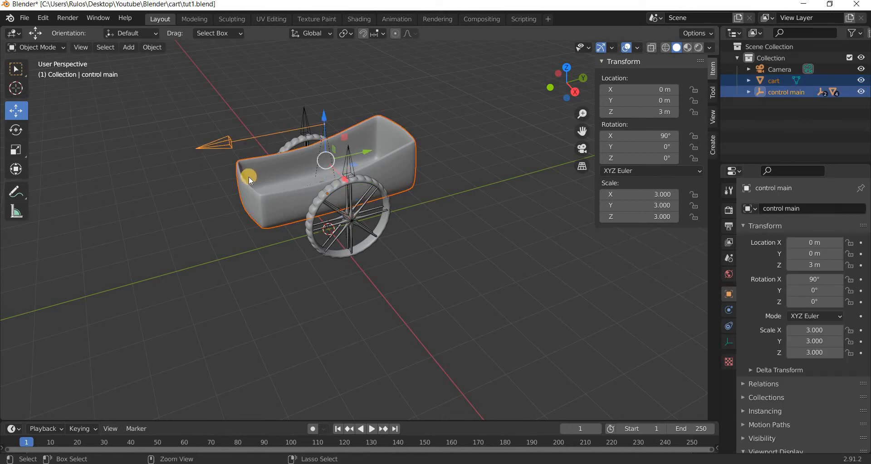
{"action": "key", "text": "ctrl+p"}
{"action": "left_click", "coordinate": [249, 177]}
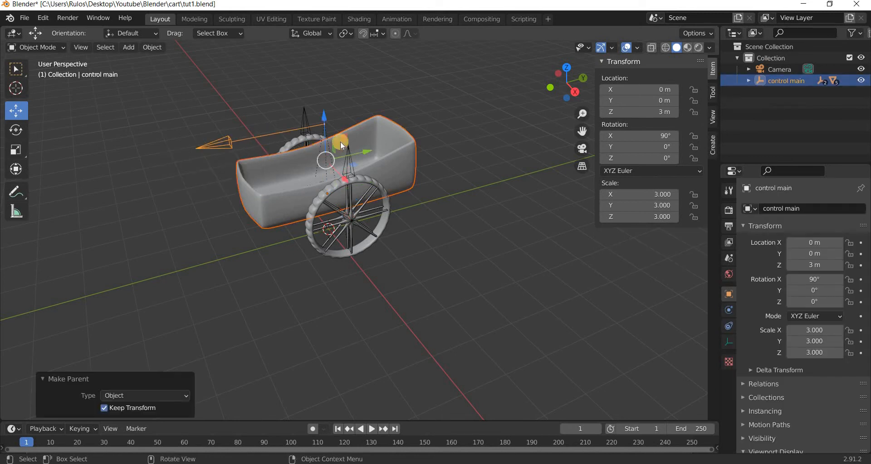
Step: Try moving control main along the Y axis with the cart body attached, then cancel the move
{"action": "left_click", "coordinate": [363, 113]}
{"action": "key", "text": "g"}
{"action": "key", "text": "y"}
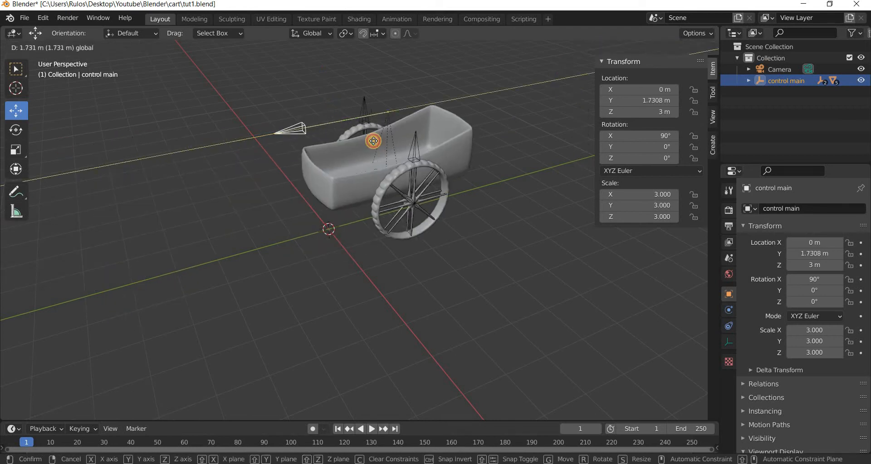
{"action": "right_click", "coordinate": [431, 230]}
{"action": "middle_click_drag", "start_coordinate": [468, 236], "coordinate": [356, 154]}
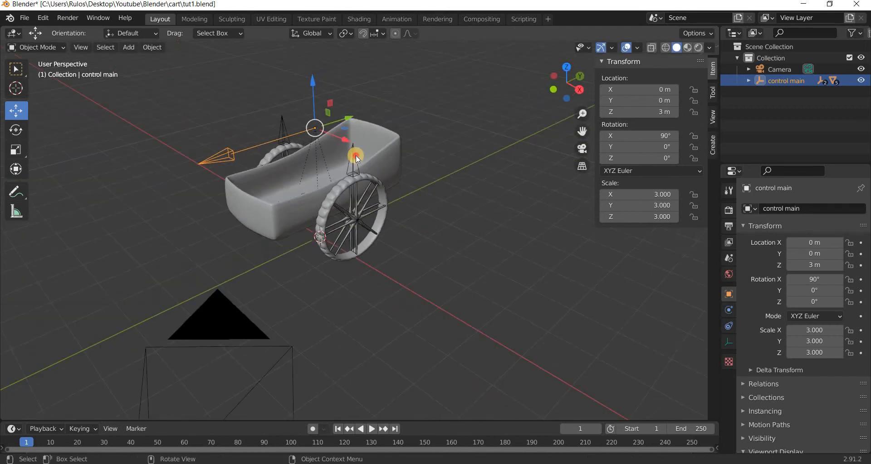
Step: Try moving the control wheel left and control wheel right empties along the Z axis, cancelling each move
{"action": "left_click", "coordinate": [371, 197]}
{"action": "key", "text": "g"}
{"action": "key", "text": "z"}
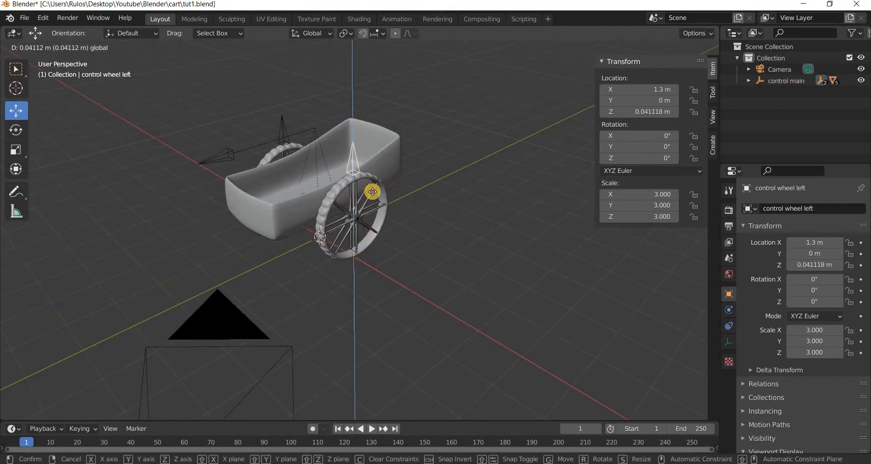
{"action": "right_click", "coordinate": [287, 126]}
{"action": "left_click", "coordinate": [282, 179]}
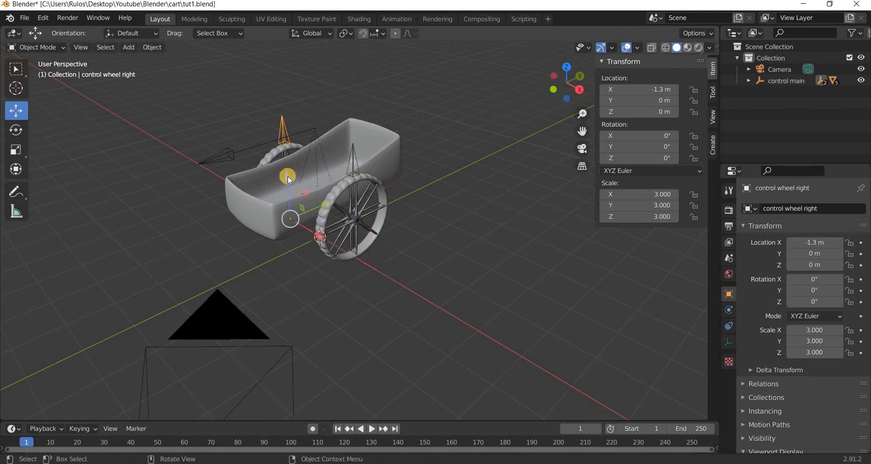
{"action": "key", "text": "g"}
{"action": "key", "text": "z"}
{"action": "right_click", "coordinate": [344, 178]}
Step: Try moving control main along the Y axis once more and cancel, keeping the empty selected
{"action": "middle_click_drag", "start_coordinate": [364, 218], "coordinate": [253, 145]}
{"action": "left_click", "coordinate": [252, 141]}
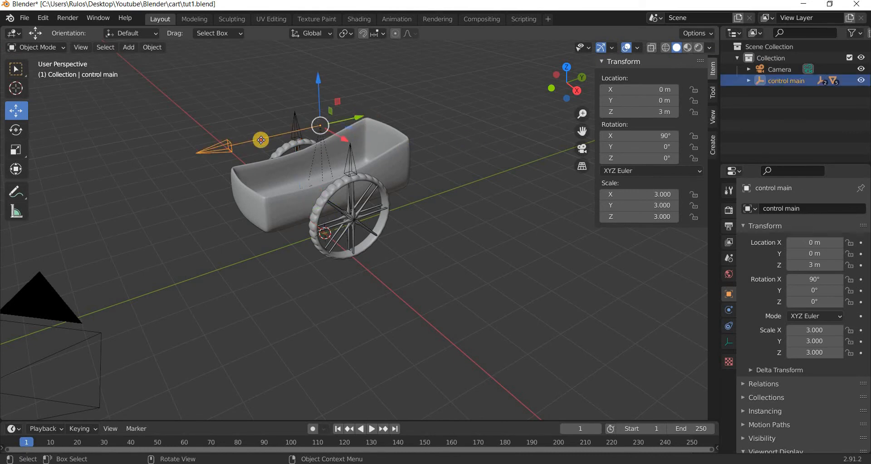
{"action": "key", "text": "g"}
{"action": "key", "text": "y"}
{"action": "right_click", "coordinate": [237, 123]}
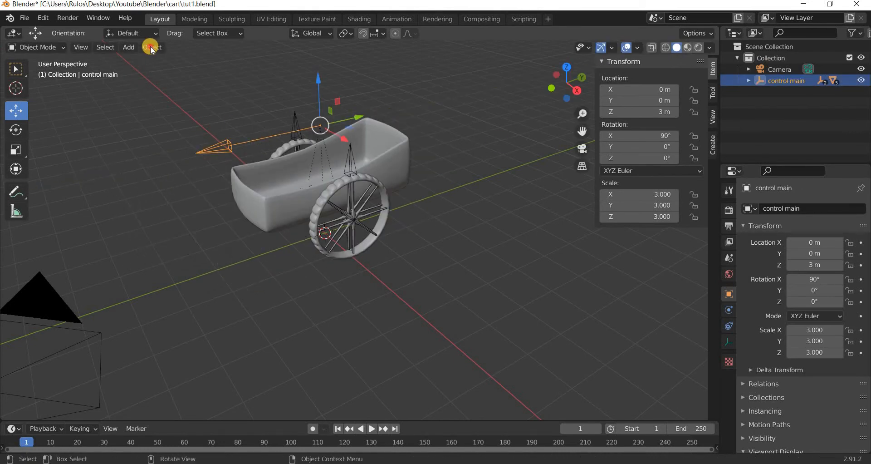
Step: Apply all transforms to deltas on the control main empty and clear the selection
{"action": "left_click", "coordinate": [153, 47]}
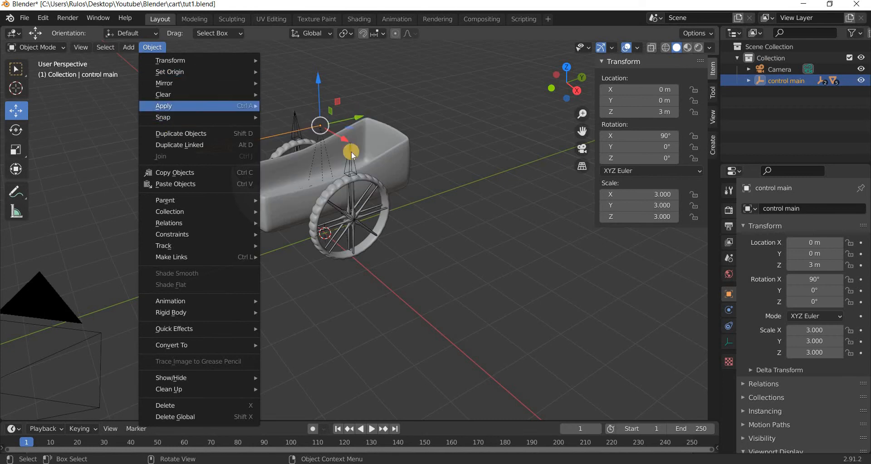
{"action": "left_click", "coordinate": [319, 198]}
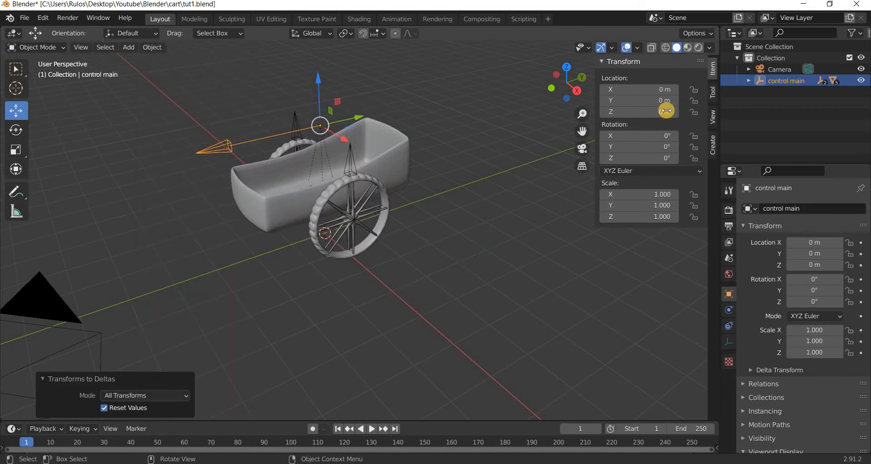
{"action": "left_click", "coordinate": [269, 136]}
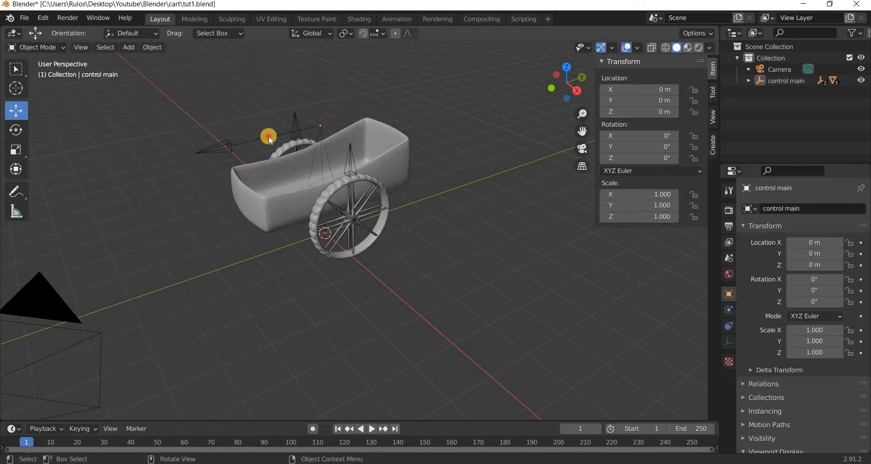
Step: Apply all transforms to deltas on the control wheel right empty
{"action": "left_click", "coordinate": [294, 119]}
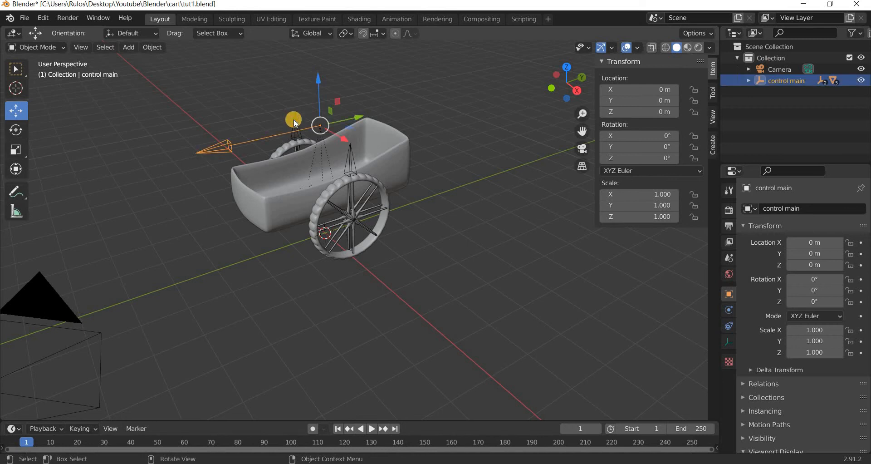
{"action": "left_click", "coordinate": [151, 48]}
{"action": "mouse_move", "coordinate": [169, 107]}
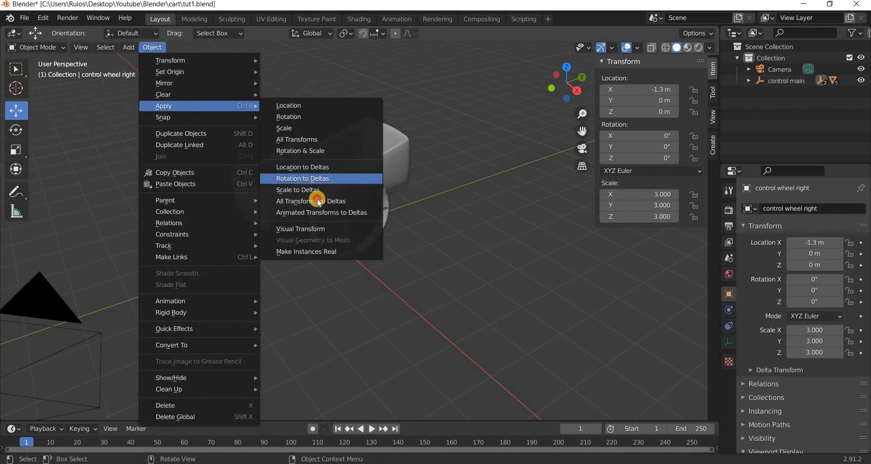
{"action": "left_click", "coordinate": [317, 200]}
Step: Apply all transforms to deltas on the control wheel left empty
{"action": "left_click", "coordinate": [351, 157]}
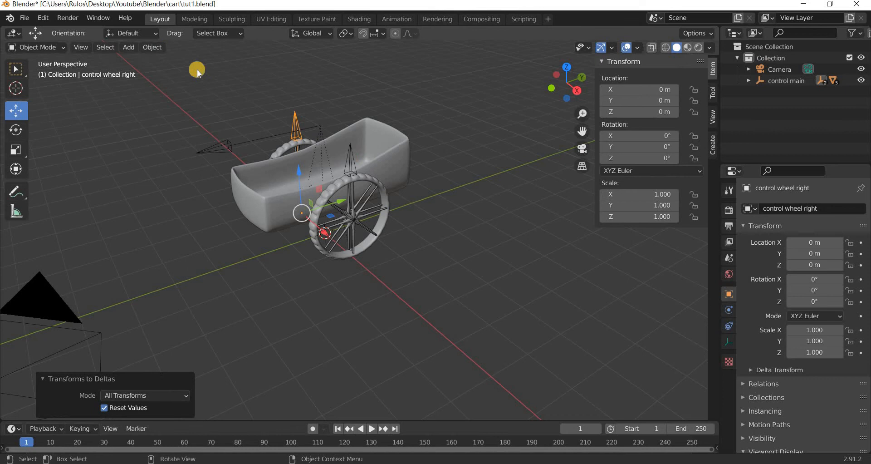
{"action": "left_click", "coordinate": [153, 47]}
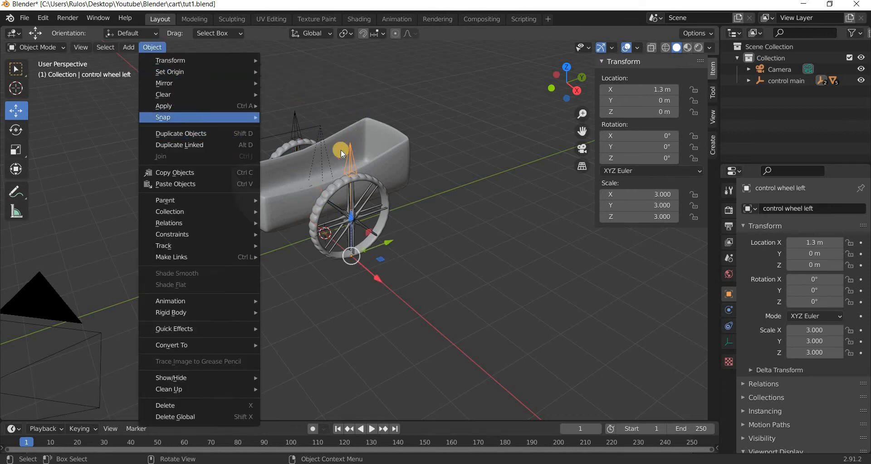
{"action": "mouse_move", "coordinate": [213, 106]}
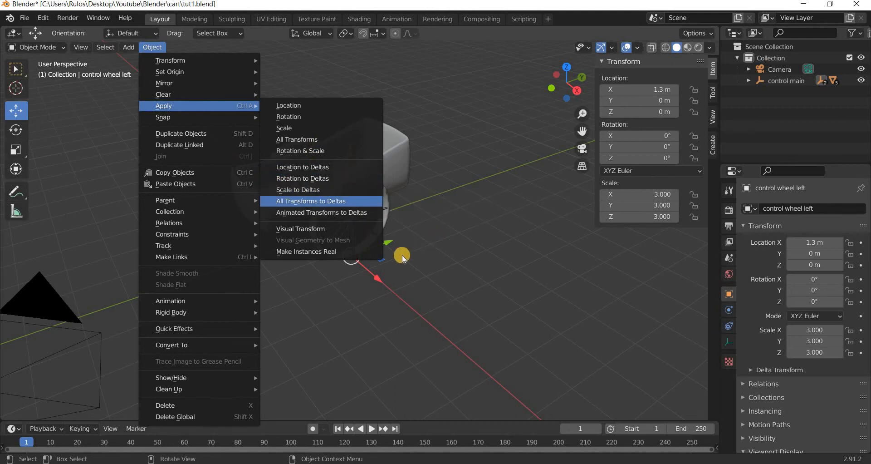
{"action": "key", "text": "Return"}
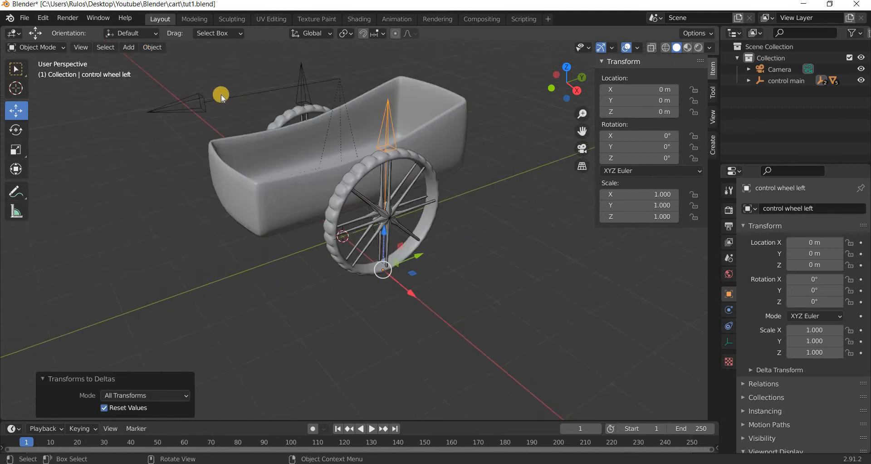
Step: Select the Wheel Spokes Right object, try rotating it, and restore its selection after briefly selecting control main
{"action": "left_click", "coordinate": [358, 194]}
{"action": "key", "text": "r"}
{"action": "mouse_move", "coordinate": [360, 195]}
{"action": "left_mouse_down"}
{"action": "mouse_move", "coordinate": [344, 227]}
{"action": "mouse_move", "coordinate": [352, 204]}
{"action": "left_mouse_up"}
{"action": "right_click", "coordinate": [187, 111]}
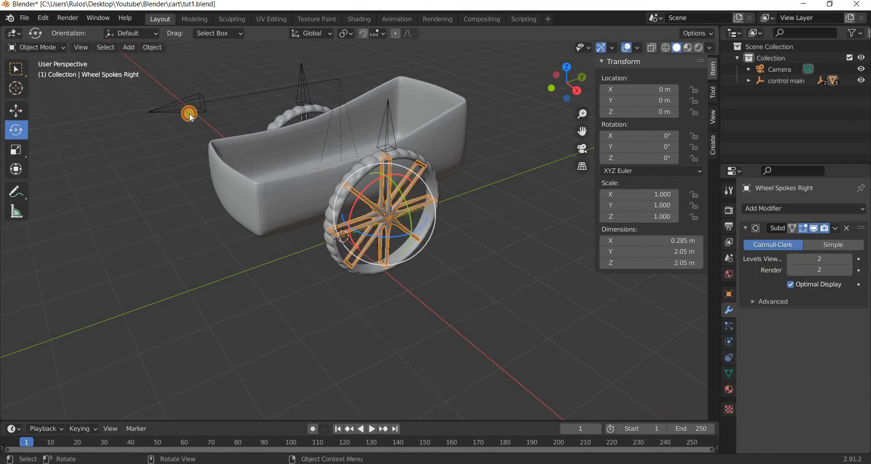
{"action": "left_click", "coordinate": [405, 193]}
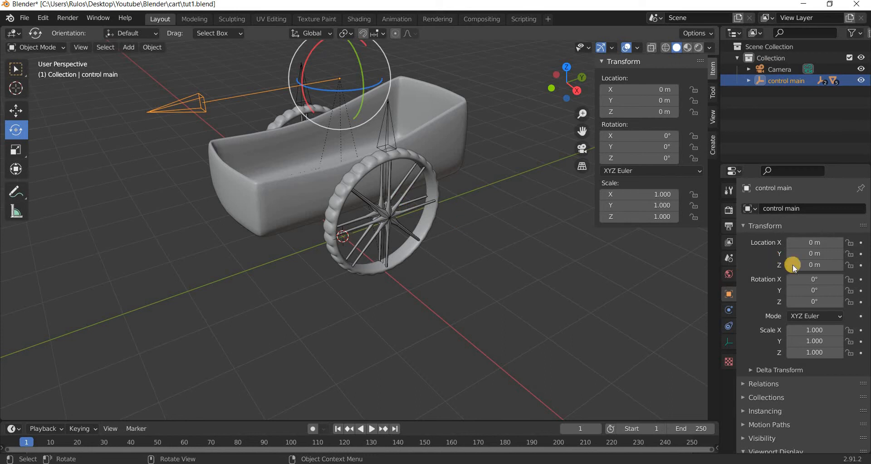
{"action": "key", "text": "ctrl+z"}
Step: Add a Transformation constraint to Wheel Spokes Right with control main as its target and Extrapolate enabled
{"action": "left_click", "coordinate": [728, 358]}
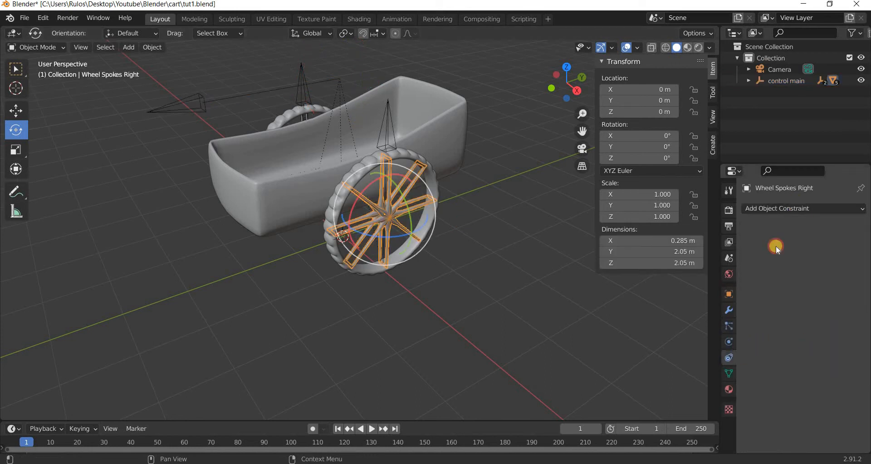
{"action": "left_click", "coordinate": [777, 208]}
{"action": "left_click", "coordinate": [681, 350]}
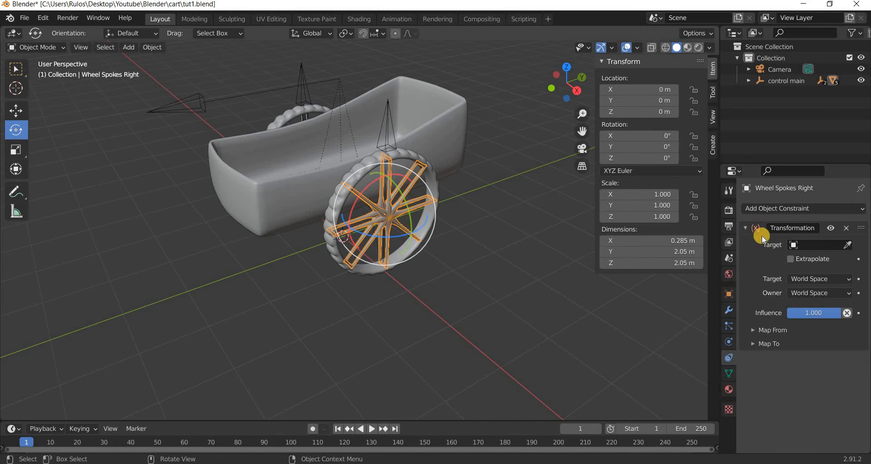
{"action": "left_click", "coordinate": [813, 244]}
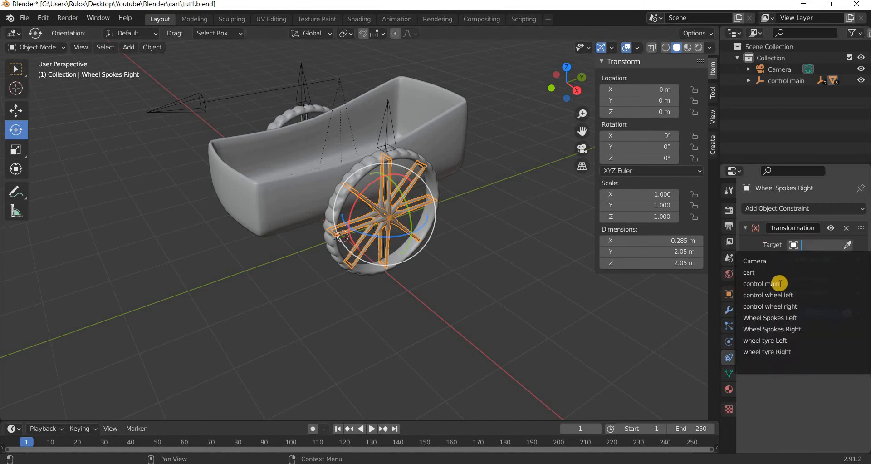
{"action": "key", "text": "Return"}
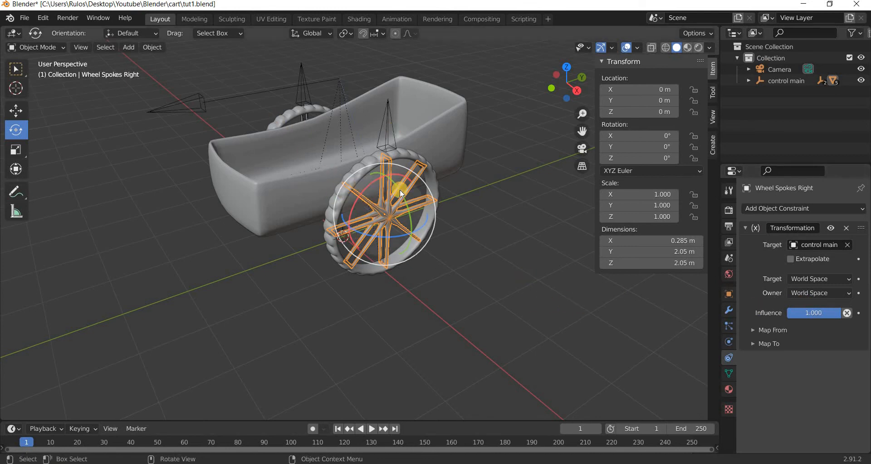
{"action": "scroll", "coordinate": [464, 248], "scroll_direction": "down", "scroll_amount": 2}
{"action": "mouse_move", "coordinate": [554, 297]}
{"action": "middle_mouse_down"}
{"action": "mouse_move", "coordinate": [532, 304]}
{"action": "mouse_move", "coordinate": [550, 301]}
{"action": "middle_mouse_up"}
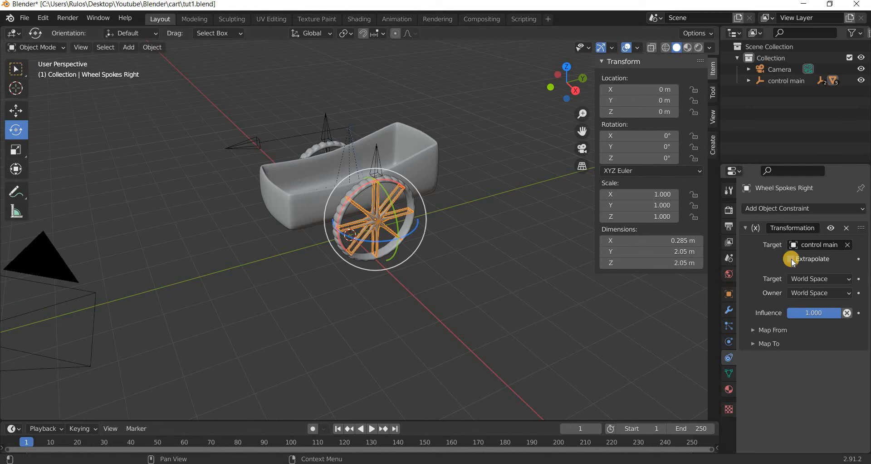
{"action": "left_click", "coordinate": [791, 258]}
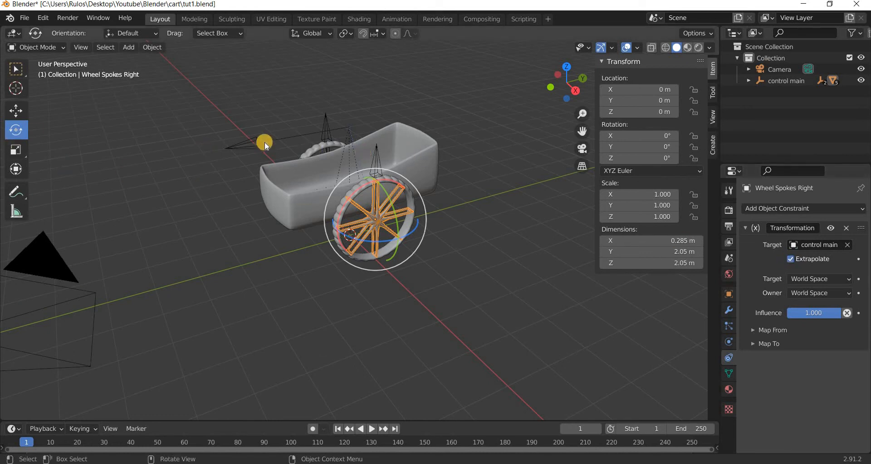
Step: Switch to the Move tool and inspect control main and the Wheel Spokes Right dimensions in turn
{"action": "left_click", "coordinate": [366, 124]}
{"action": "left_click", "coordinate": [16, 110]}
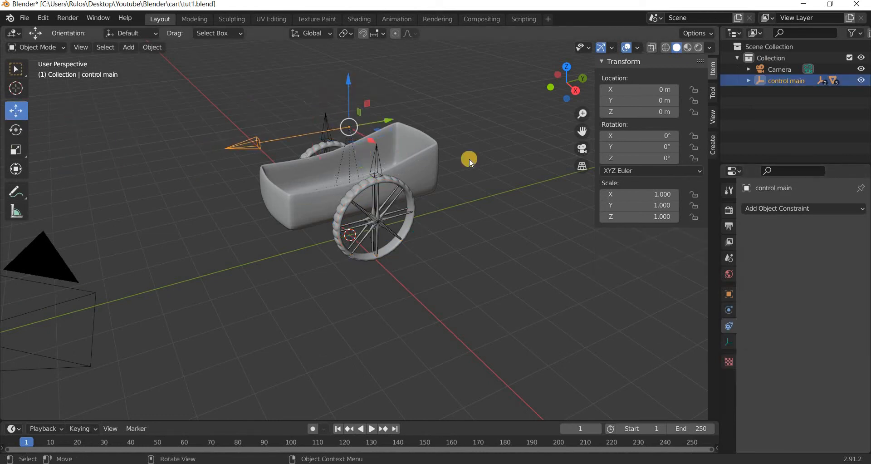
{"action": "left_click", "coordinate": [393, 203]}
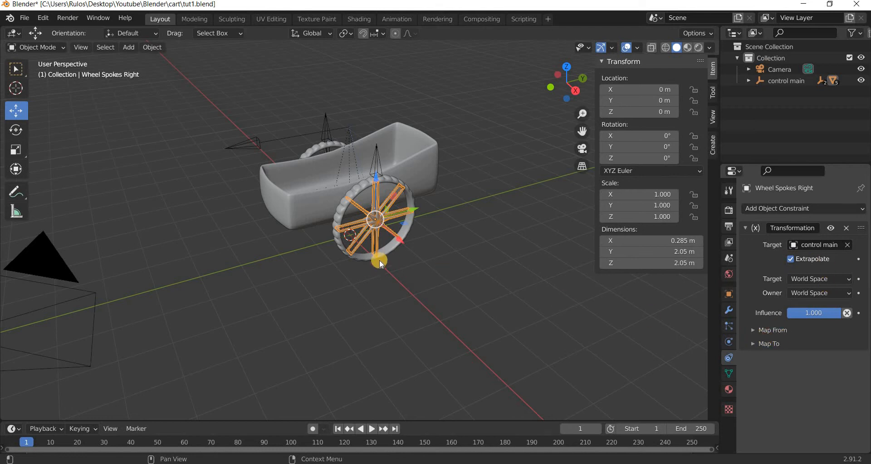
{"action": "scroll", "coordinate": [379, 259], "scroll_direction": "up", "scroll_amount": 2}
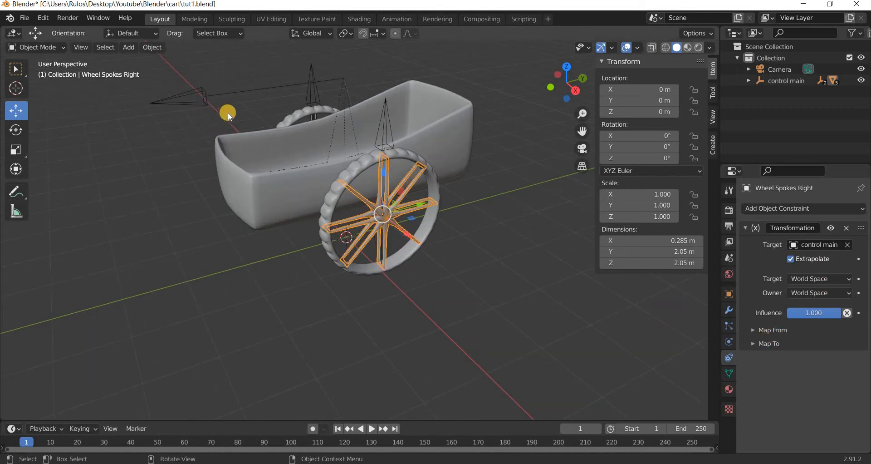
{"action": "left_click", "coordinate": [239, 96]}
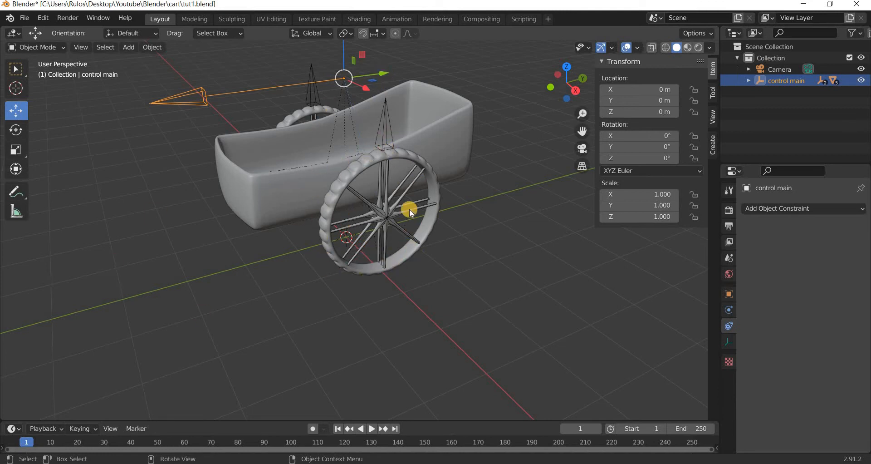
{"action": "left_click", "coordinate": [410, 184]}
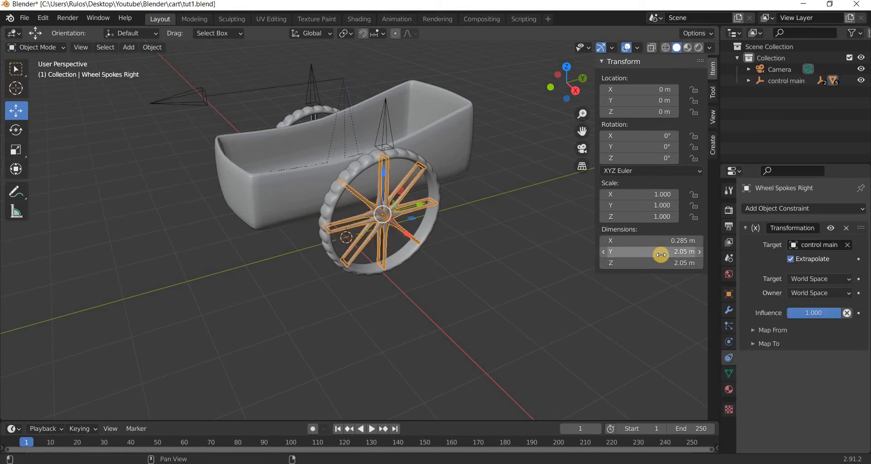
Step: Open the Windows Calculator and place its window beside the wheel so the object dimensions remain readable
{"action": "key", "text": "super"}
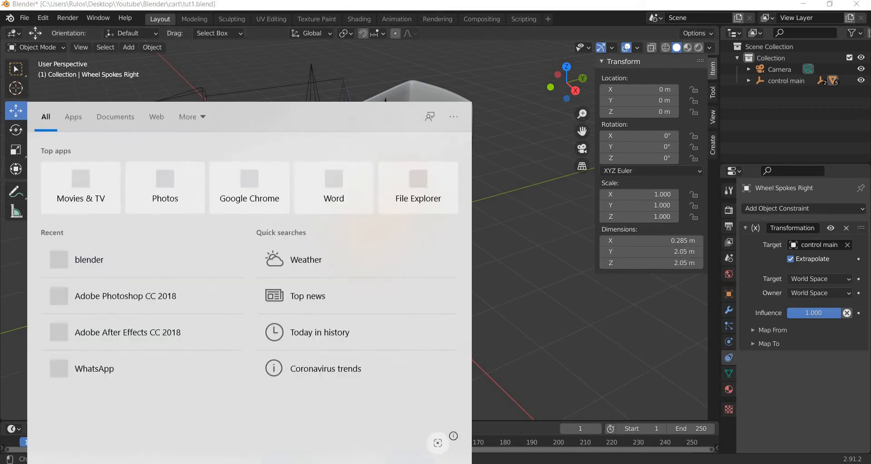
{"action": "type", "text": "cal"}
{"action": "key", "text": "Return"}
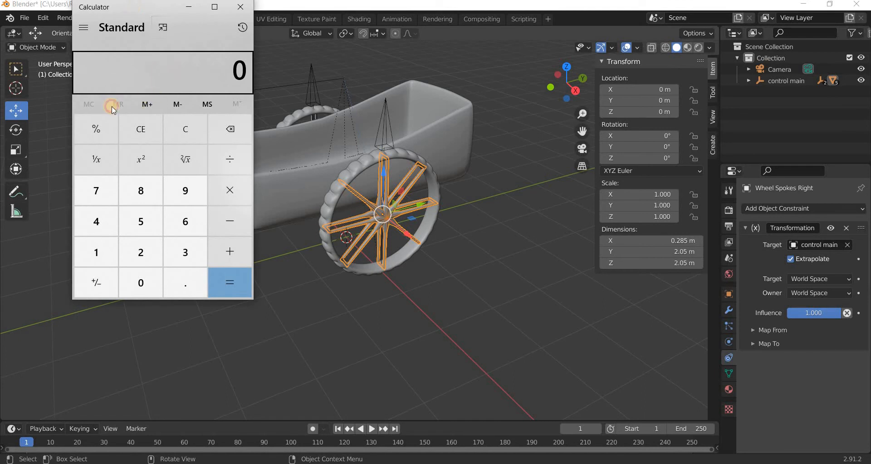
{"action": "left_click_drag", "start_coordinate": [136, 7], "coordinate": [112, 107]}
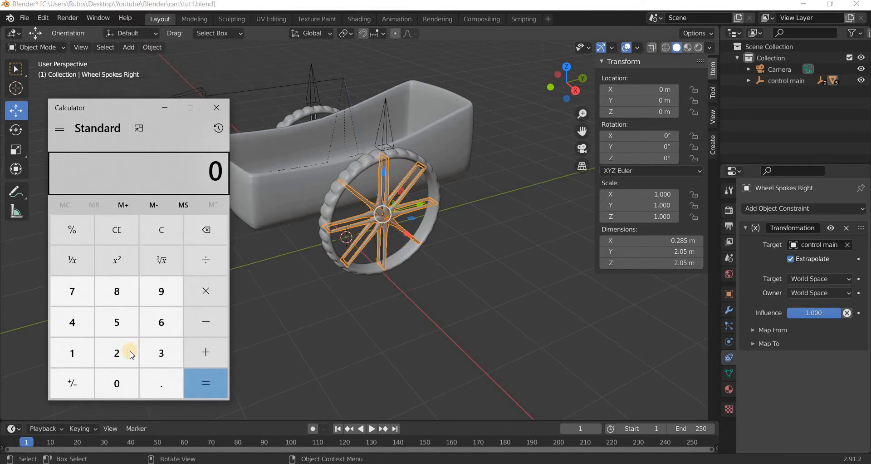
Step: Calculate 3.14 × 2.05 in the Calculator to get the wheel's circumference, and close the Calculator
{"action": "left_click", "coordinate": [152, 357]}
{"action": "left_click", "coordinate": [159, 389]}
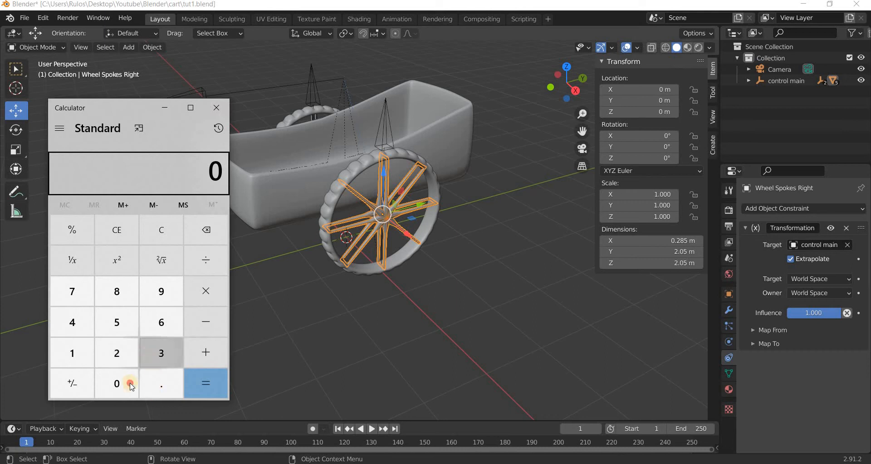
{"action": "left_click", "coordinate": [72, 353]}
{"action": "key", "text": "4"}
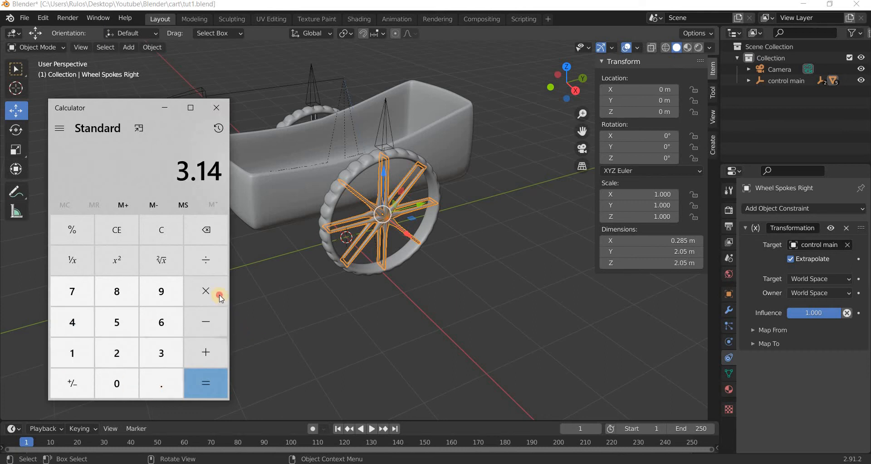
{"action": "key", "text": "asterisk"}
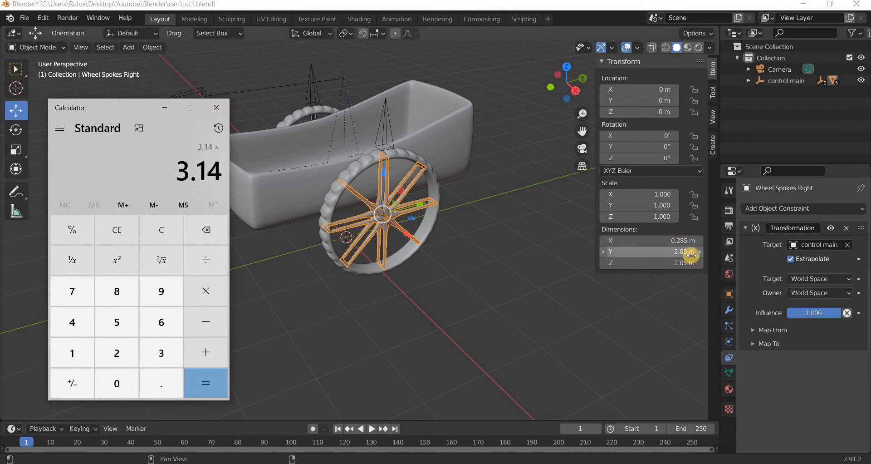
{"action": "left_click", "coordinate": [116, 353]}
{"action": "left_click", "coordinate": [152, 376]}
{"action": "left_click", "coordinate": [117, 383]}
{"action": "left_click", "coordinate": [114, 326]}
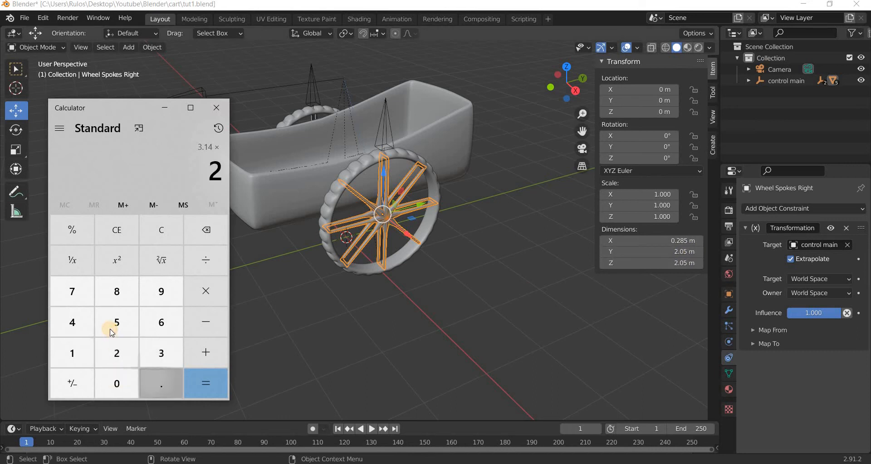
{"action": "left_click", "coordinate": [195, 381]}
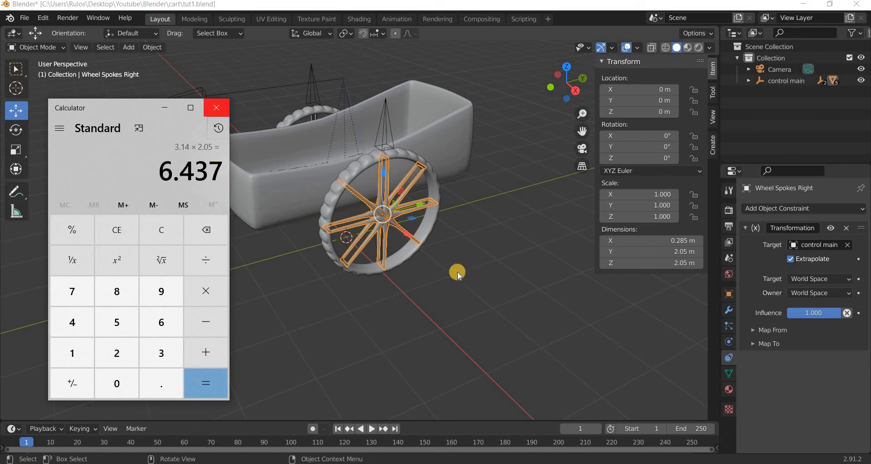
{"action": "left_click", "coordinate": [217, 109]}
Step: Reselect Wheel Spokes Right and set the Map From location Y Max of its Transformation constraint to 6.437 m
{"action": "left_click", "coordinate": [238, 91]}
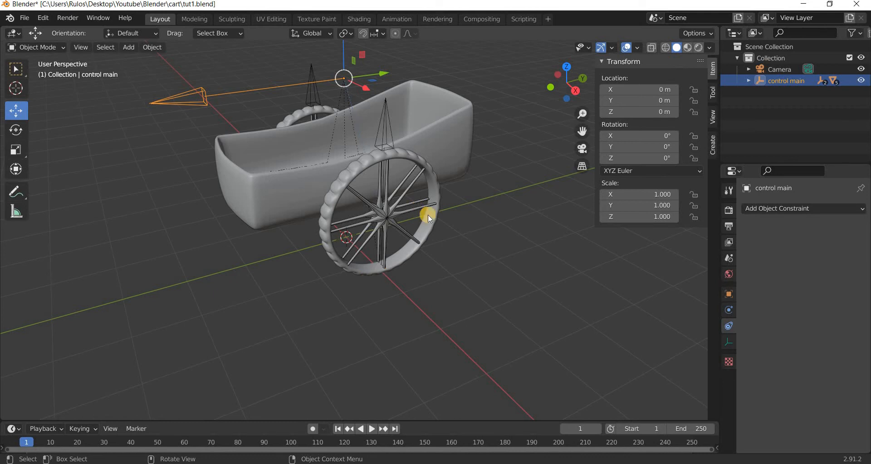
{"action": "left_click", "coordinate": [416, 209]}
{"action": "left_click", "coordinate": [770, 329]}
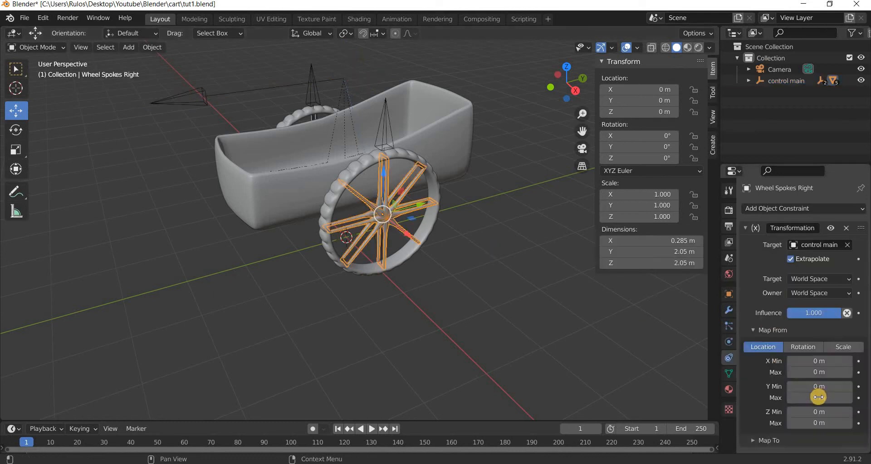
{"action": "left_click", "coordinate": [818, 397]}
{"action": "left_click", "coordinate": [819, 398]}
{"action": "key", "text": "Return"}
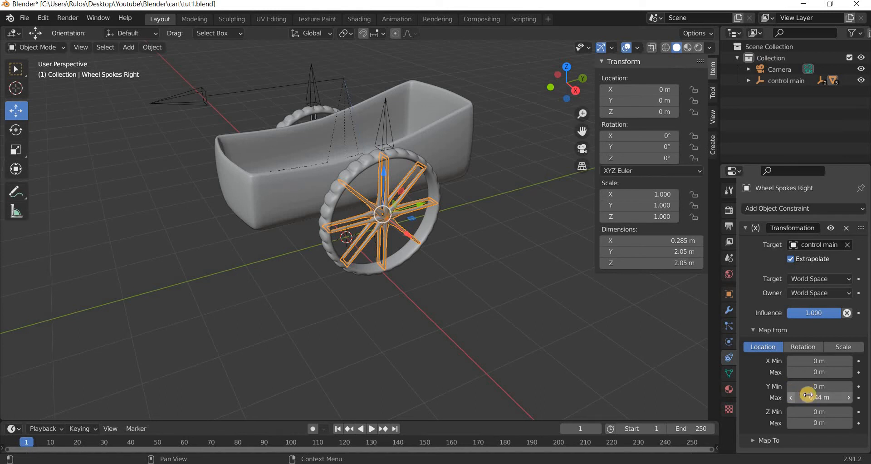
Step: Set the Map To location X Source Axis to Y and the Y axis Max to 360 m for Wheel Spokes Right
{"action": "left_click", "coordinate": [767, 440]}
{"action": "scroll", "coordinate": [770, 411], "scroll_direction": "down", "scroll_amount": 3}
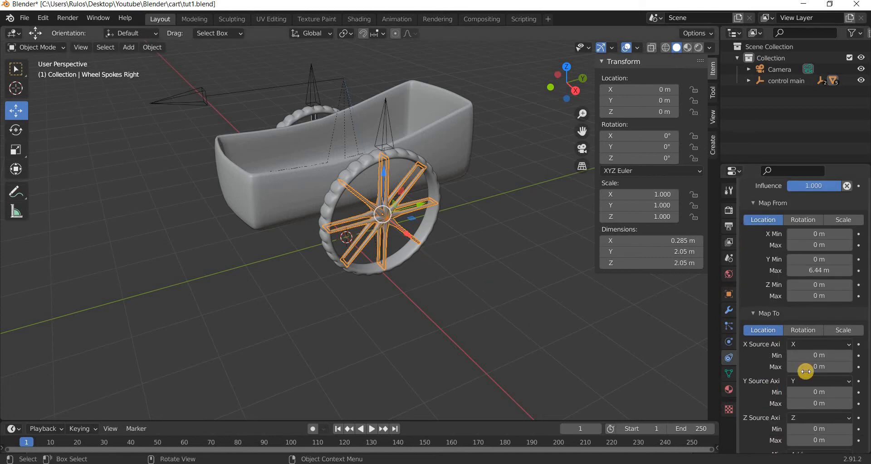
{"action": "left_click", "coordinate": [819, 345]}
{"action": "left_click", "coordinate": [793, 370]}
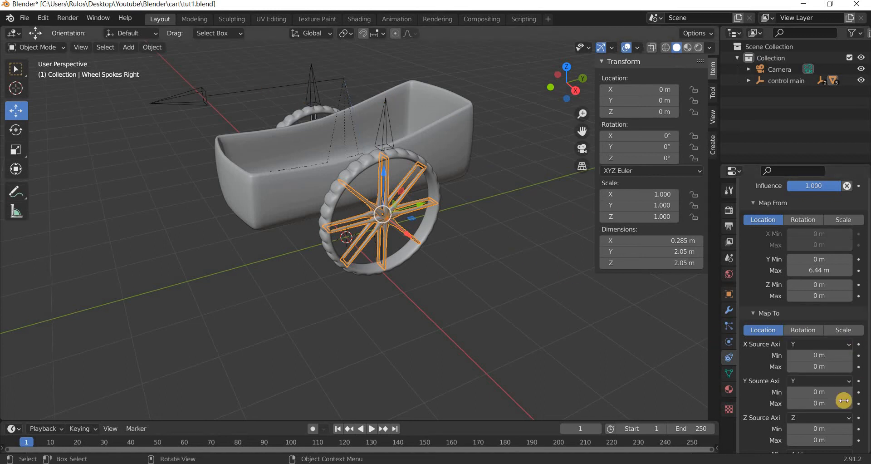
{"action": "left_click", "coordinate": [820, 407]}
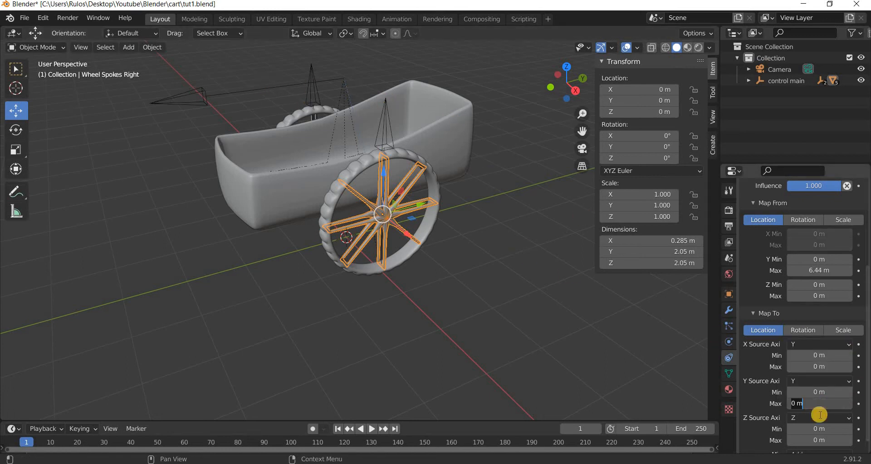
{"action": "key", "text": "Return"}
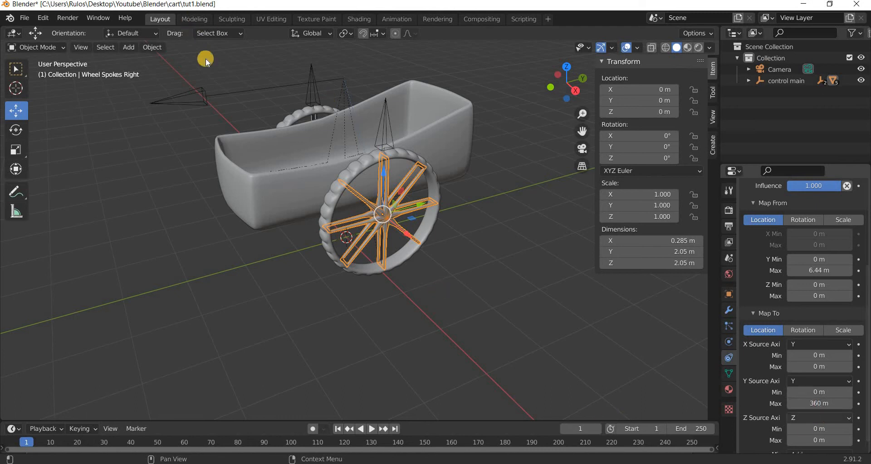
Step: Try moving control main to test the constraint on the wheel spokes, and revert the moves
{"action": "left_click", "coordinate": [345, 80]}
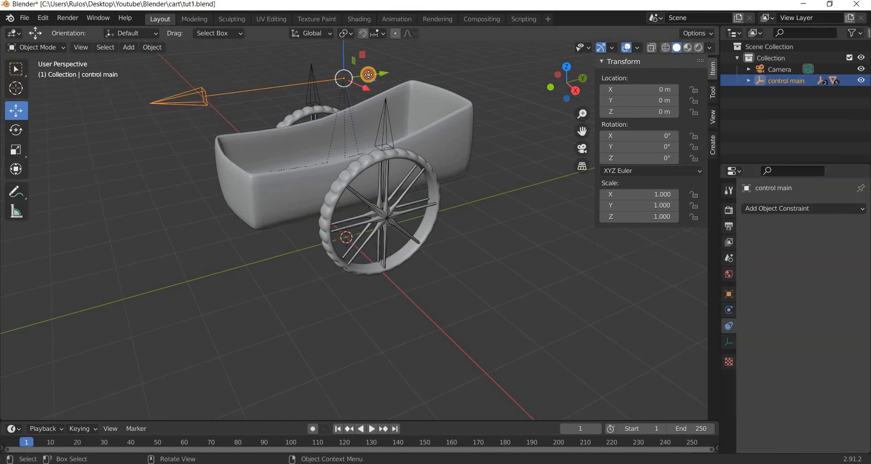
{"action": "left_click_drag", "start_coordinate": [368, 75], "coordinate": [355, 74]}
{"action": "key", "text": "ctrl+z"}
{"action": "scroll", "coordinate": [388, 180], "scroll_direction": "down", "scroll_amount": 5}
{"action": "left_click_drag", "start_coordinate": [388, 180], "coordinate": [532, 298]}
{"action": "right_click", "coordinate": [532, 298]}
{"action": "scroll", "coordinate": [389, 265], "scroll_direction": "up", "scroll_amount": 1}
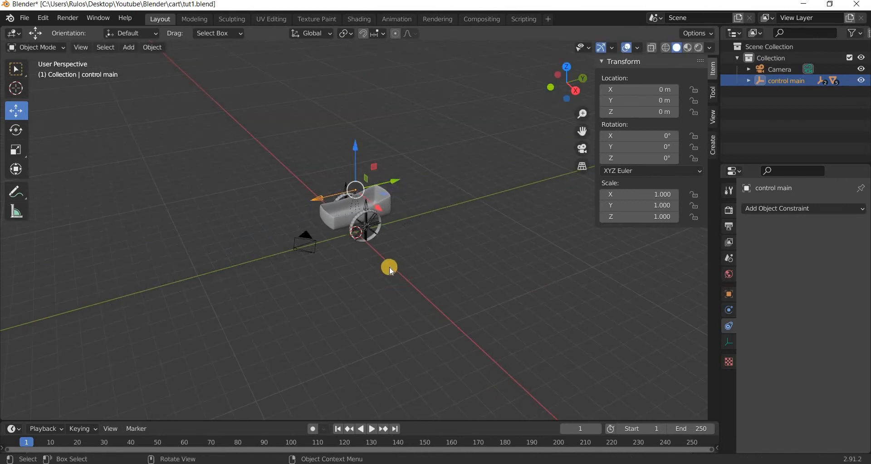
Step: Reset the Map To location values of Wheel Spokes Right, with Y axis Max at 0 m and X Source Axis at X
{"action": "scroll", "coordinate": [391, 222], "scroll_direction": "up", "scroll_amount": 4}
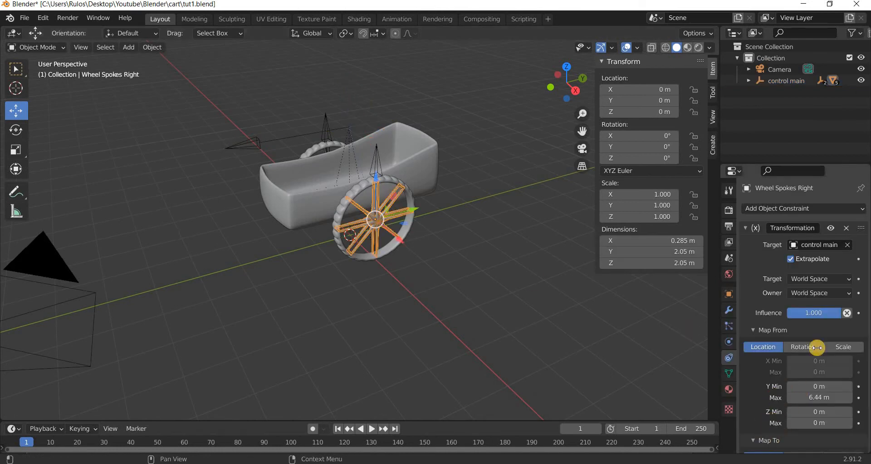
{"action": "scroll", "coordinate": [818, 318], "scroll_direction": "down", "scroll_amount": 5}
{"action": "scroll", "coordinate": [833, 361], "scroll_direction": "up", "scroll_amount": 3}
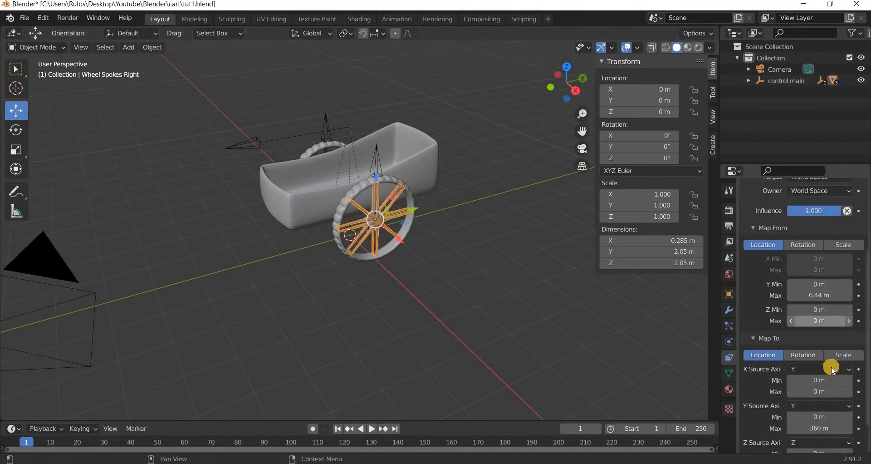
{"action": "scroll", "coordinate": [819, 383], "scroll_direction": "down", "scroll_amount": 3}
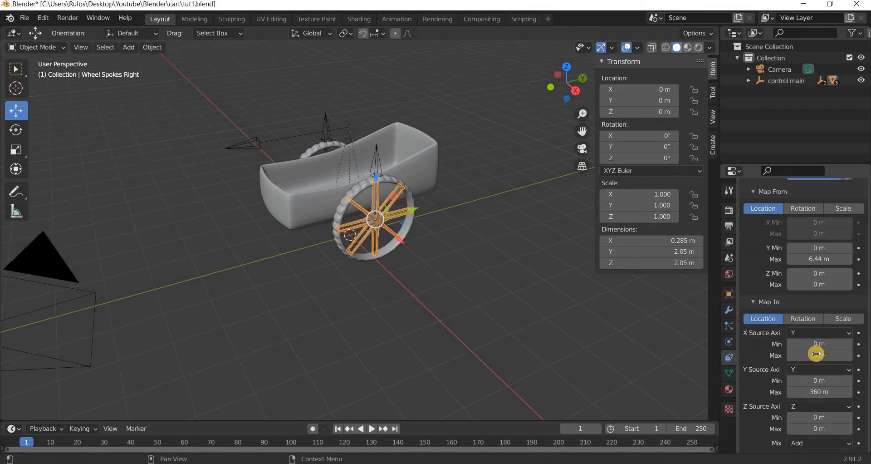
{"action": "left_click", "coordinate": [815, 392]}
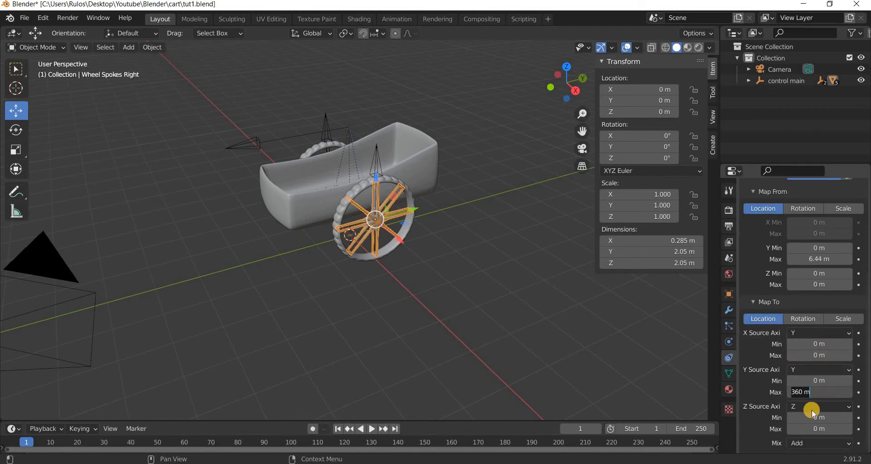
{"action": "key", "text": "Escape"}
{"action": "left_click", "coordinate": [805, 370]}
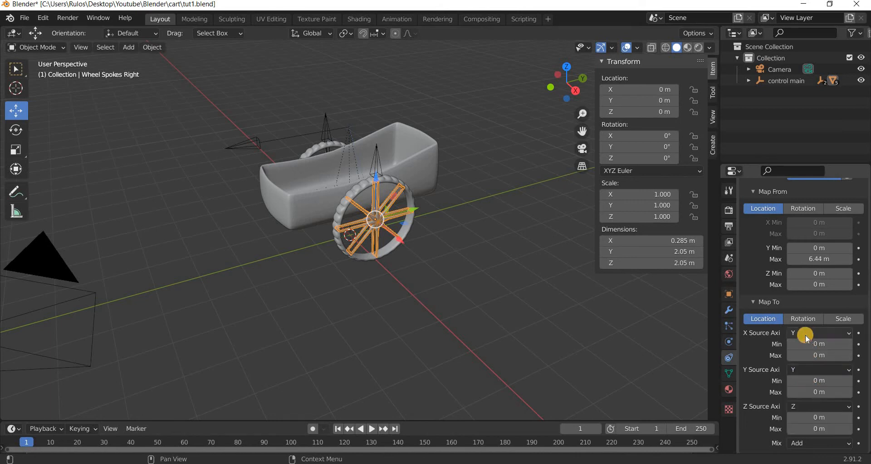
{"action": "left_click", "coordinate": [805, 333]}
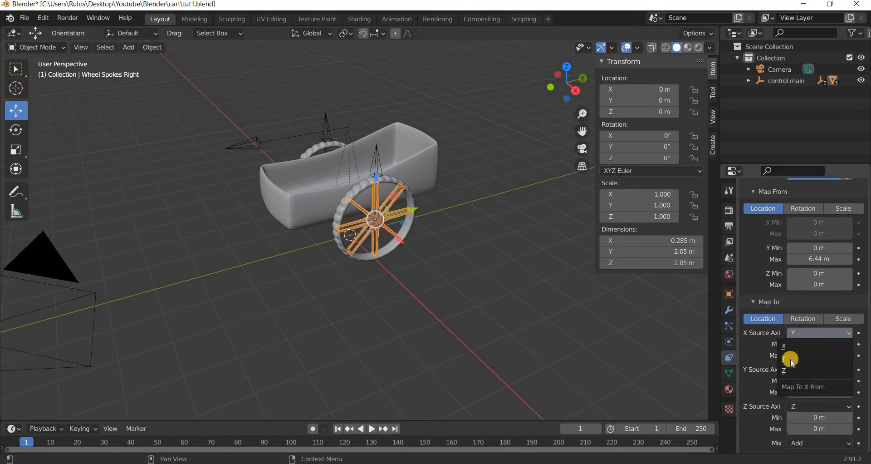
{"action": "left_click", "coordinate": [810, 320]}
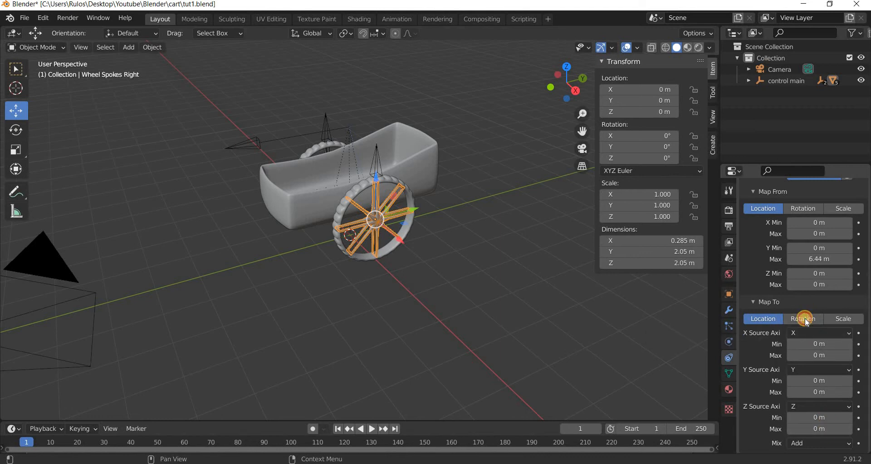
Step: Map the constraint to Rotation, with X Source Axis set to Y and its Max set to 360°
{"action": "left_click", "coordinate": [803, 318]}
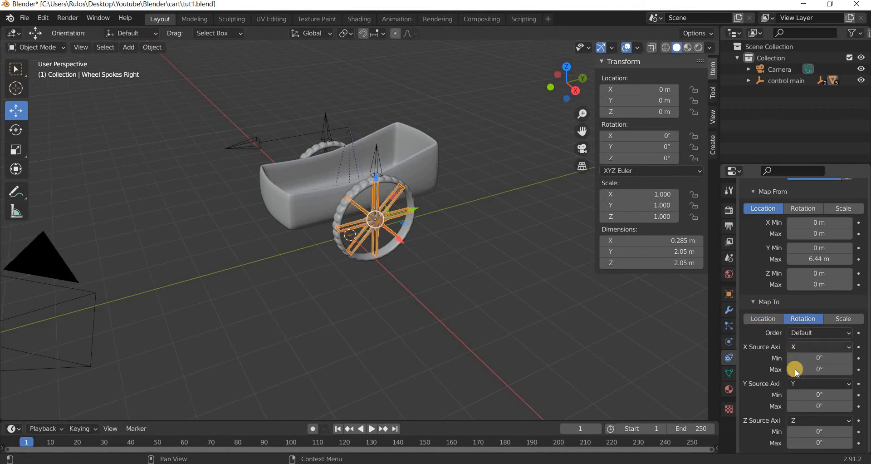
{"action": "left_click", "coordinate": [810, 347]}
{"action": "left_click", "coordinate": [815, 372]}
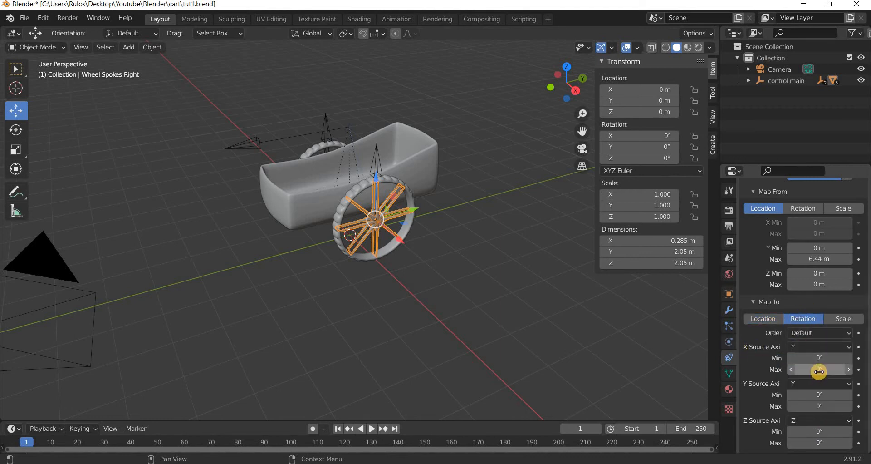
{"action": "left_click", "coordinate": [819, 372]}
{"action": "type", "text": "36"}
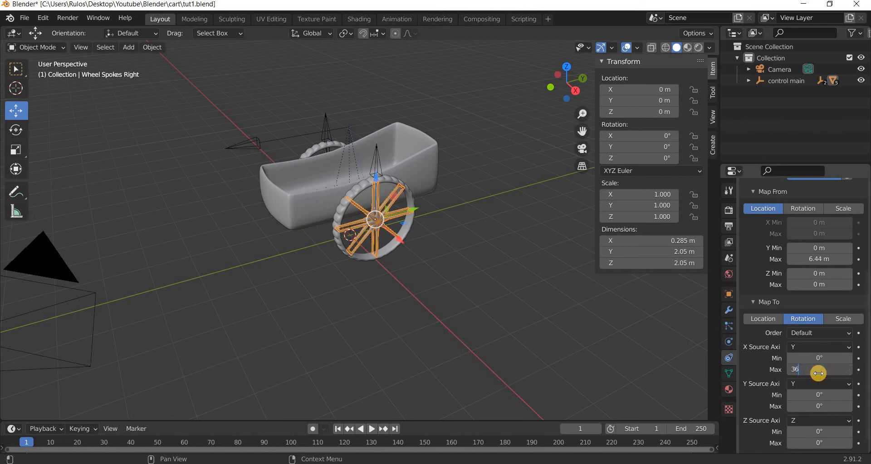
{"action": "type", "text": "0"}
{"action": "key", "text": "Return"}
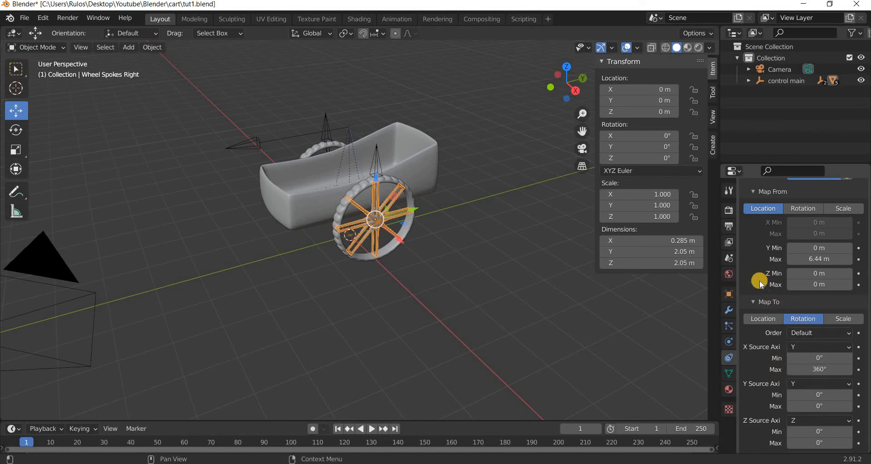
{"action": "scroll", "coordinate": [762, 268], "scroll_direction": "up", "scroll_amount": 3}
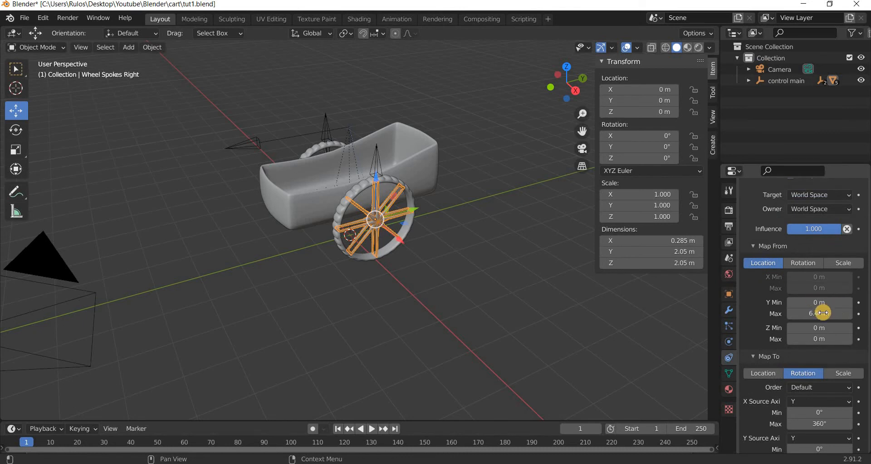
{"action": "scroll", "coordinate": [803, 356], "scroll_direction": "down", "scroll_amount": 3}
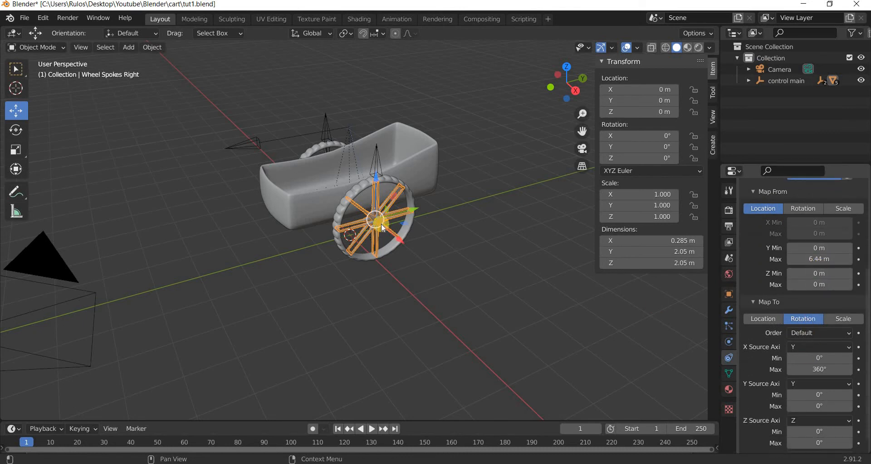
Step: Try moving control main to check the direction in which the right spokes rotate, and undo the move
{"action": "left_click", "coordinate": [388, 128]}
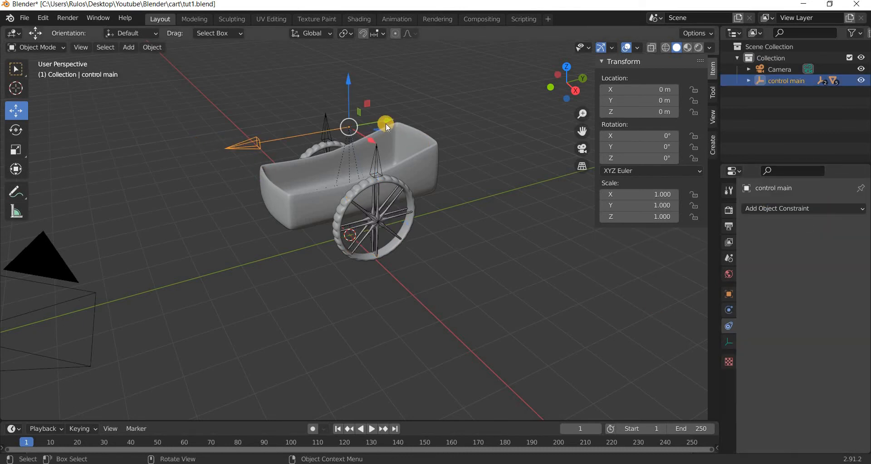
{"action": "left_click_drag", "start_coordinate": [370, 123], "coordinate": [396, 235]}
{"action": "key", "text": "ctrl+z"}
Step: Set the Map From location Y Max of the Wheel Spokes Right constraint to -6.437 m
{"action": "left_click", "coordinate": [400, 214]}
{"action": "left_click", "coordinate": [814, 398]}
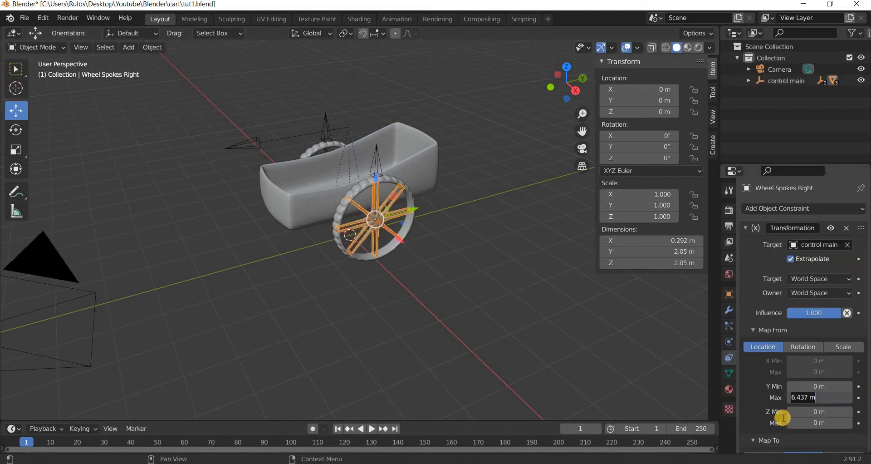
{"action": "key", "text": "BackSpace"}
{"action": "type", "text": "-6.437"}
{"action": "key", "text": "Return"}
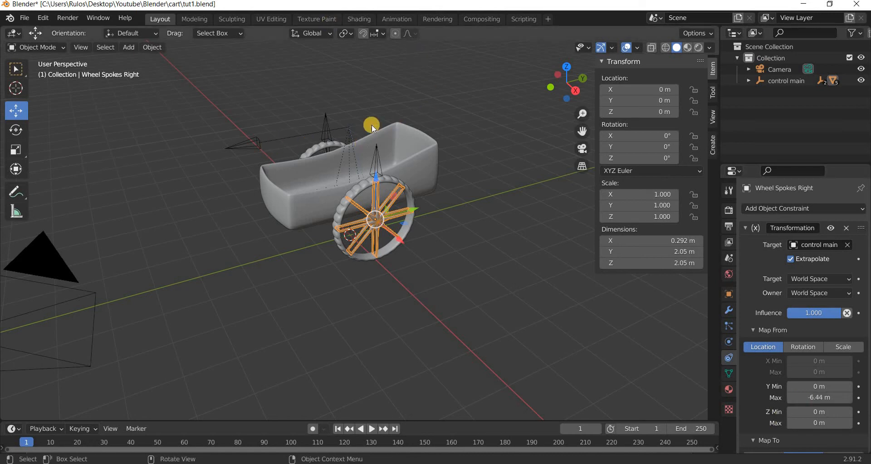
Step: Test the reversed spoke rotation by moving control main, and cancel the move
{"action": "left_click", "coordinate": [385, 119]}
{"action": "left_click_drag", "start_coordinate": [356, 130], "coordinate": [277, 283]}
{"action": "right_click", "coordinate": [277, 283]}
Step: Select Wheel Spokes Left on the cart's opposite side and add a Transformation constraint to it
{"action": "middle_click_drag", "start_coordinate": [445, 249], "coordinate": [431, 225]}
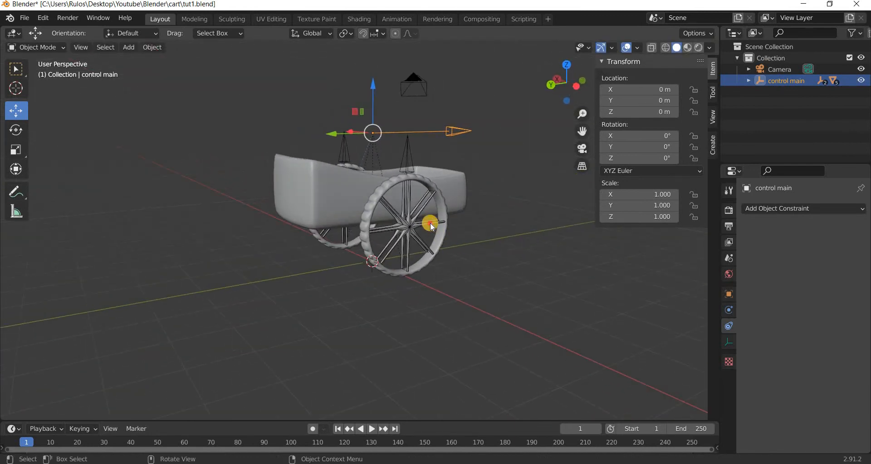
{"action": "left_click", "coordinate": [431, 224]}
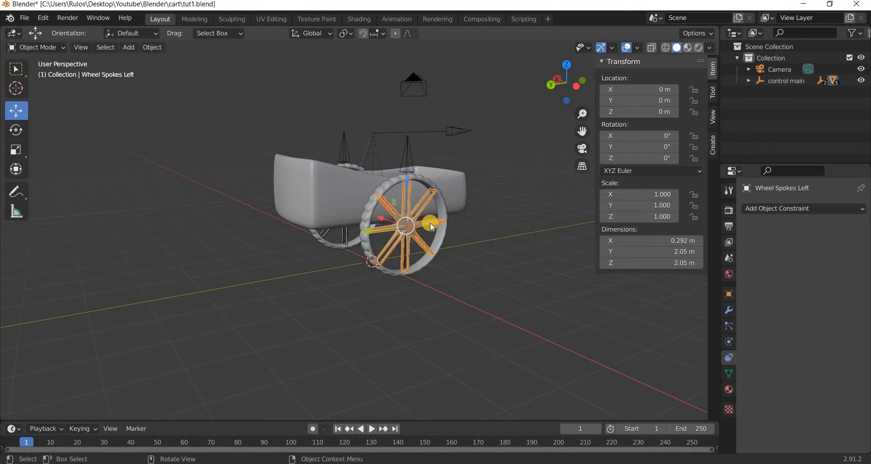
{"action": "left_click", "coordinate": [800, 208]}
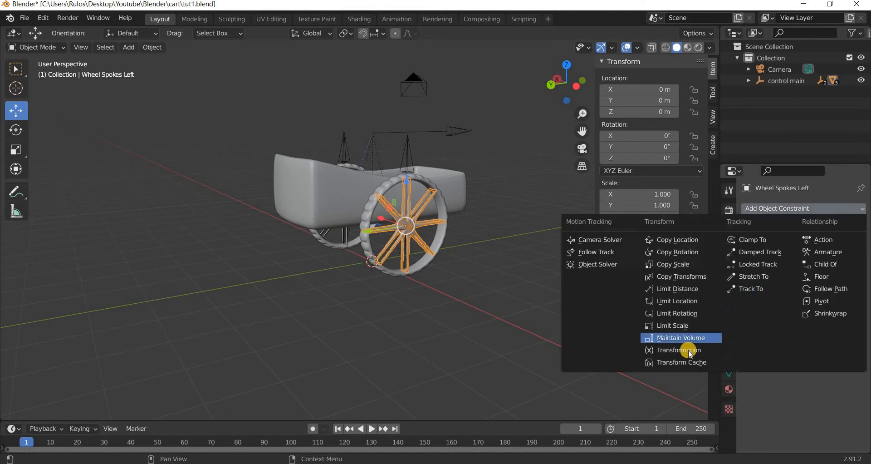
{"action": "left_click", "coordinate": [690, 352]}
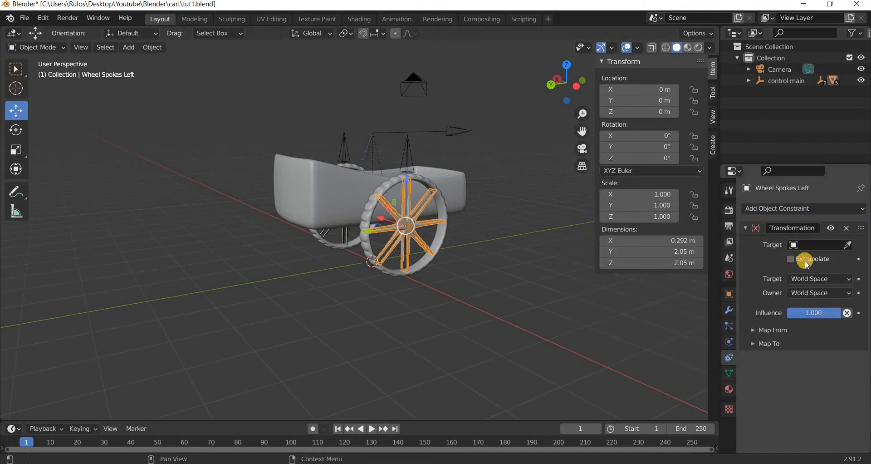
{"action": "middle_click_drag", "start_coordinate": [512, 293], "coordinate": [510, 306]}
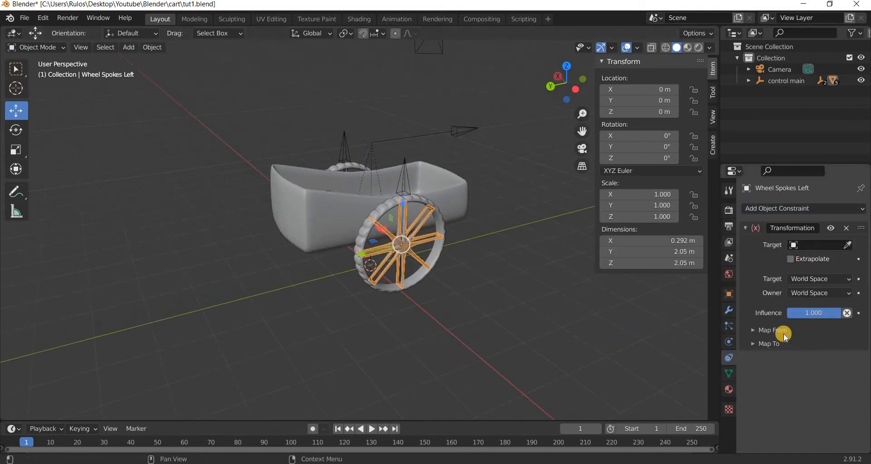
Step: On Wheel Spokes Left, set Map From location Y Max to -6.35 m and Map To X rotation to source axis Y with 360° maximum
{"action": "left_click", "coordinate": [792, 341]}
{"action": "left_click", "coordinate": [817, 397]}
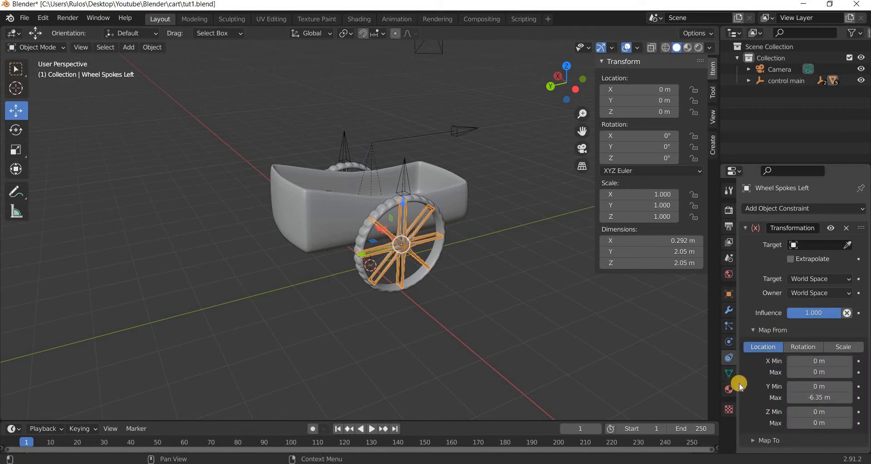
{"action": "left_click", "coordinate": [767, 440]}
{"action": "scroll", "coordinate": [774, 429], "scroll_direction": "down", "scroll_amount": 5}
{"action": "scroll", "coordinate": [773, 428], "scroll_direction": "down", "scroll_amount": 2}
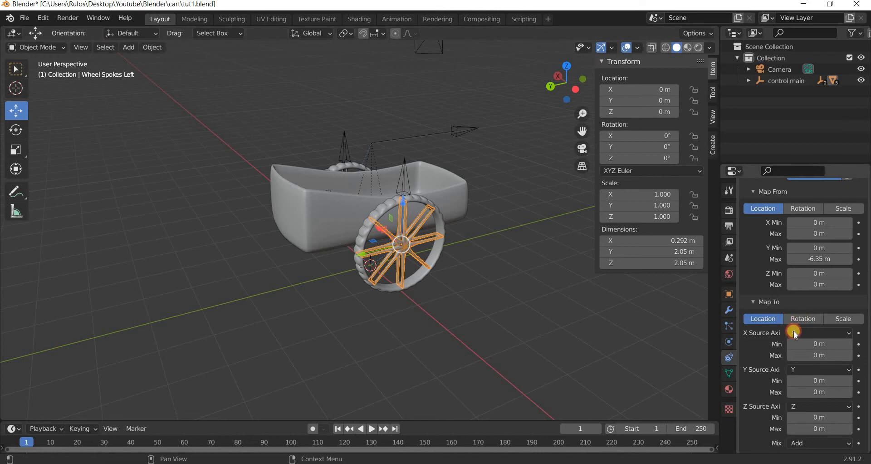
{"action": "left_click", "coordinate": [802, 318]}
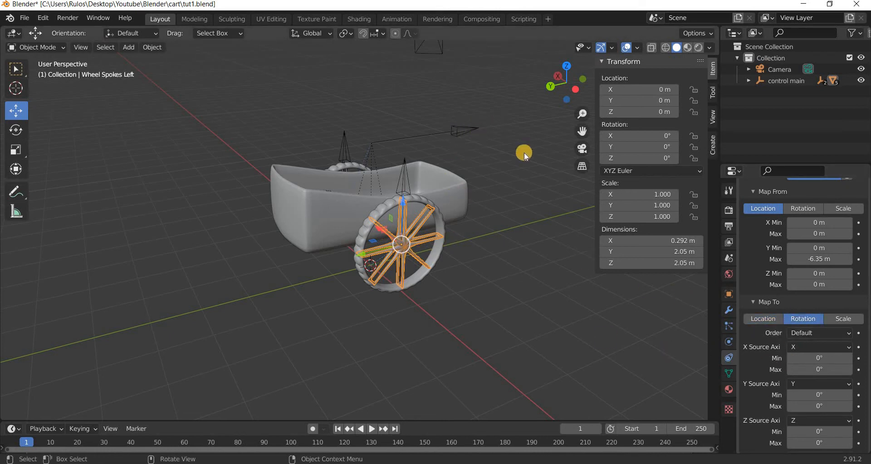
{"action": "left_click", "coordinate": [795, 347]}
{"action": "left_click", "coordinate": [793, 371]}
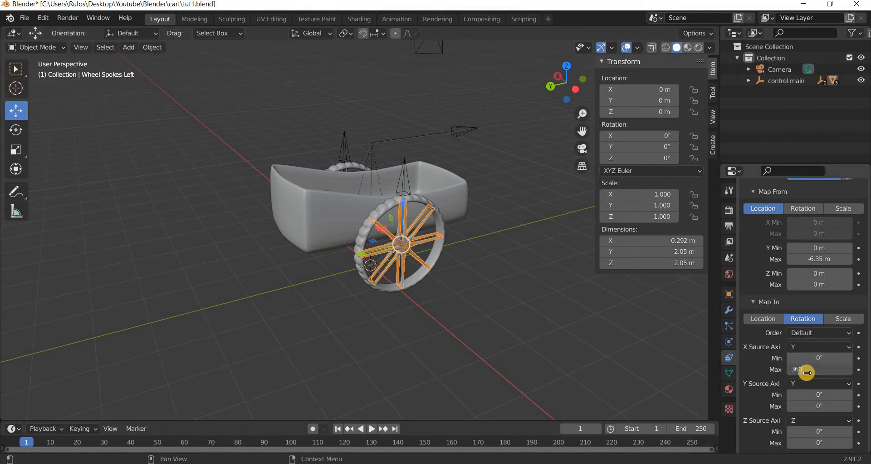
{"action": "key", "text": "Return"}
Step: Test the left spokes' rotation by moving control main along Y, cancel the move, and return to Wheel Spokes Left
{"action": "left_click", "coordinate": [444, 133]}
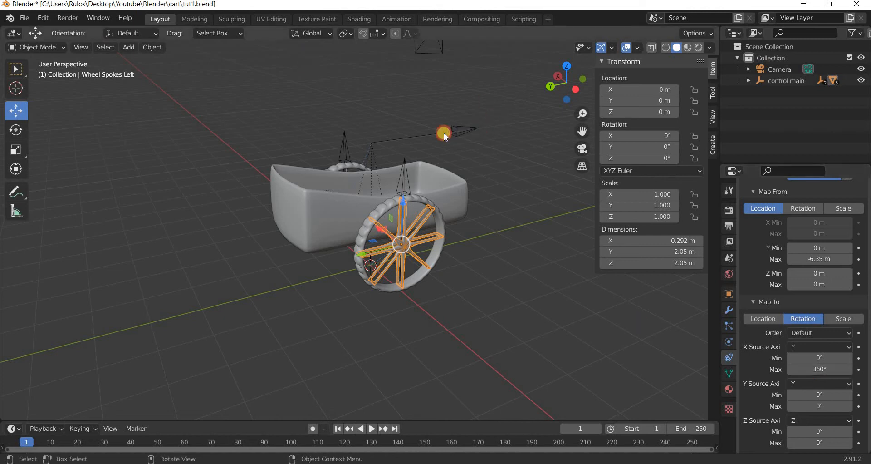
{"action": "left_click", "coordinate": [336, 150]}
{"action": "left_click_drag", "start_coordinate": [383, 140], "coordinate": [239, 173]}
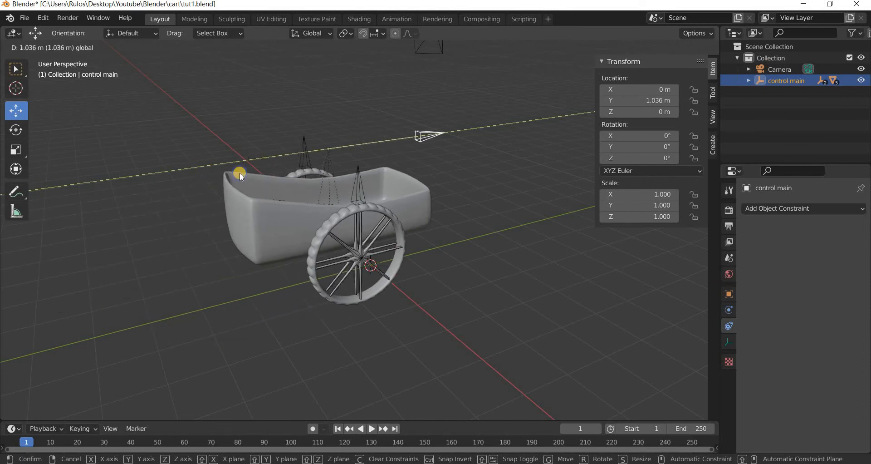
{"action": "right_click", "coordinate": [239, 173]}
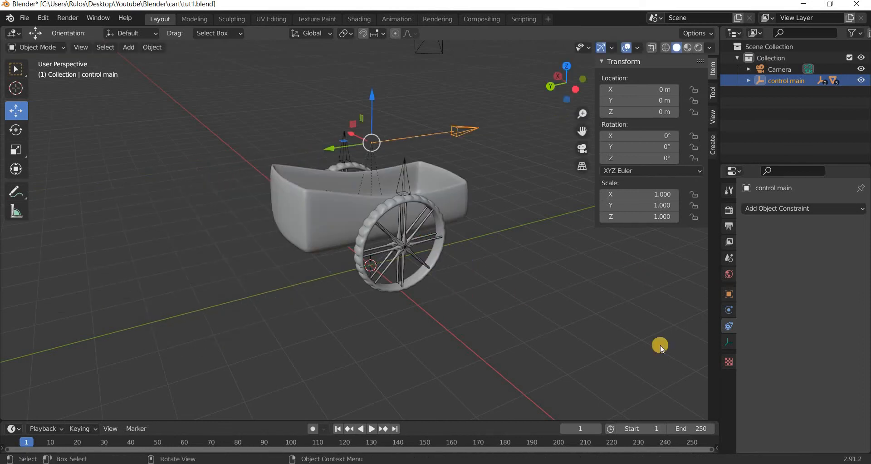
{"action": "key", "text": "ctrl+z"}
Step: Recheck the Wheel Spokes Left constraint's mapping values, try moving control main again, and undo back to the spokes
{"action": "scroll", "coordinate": [821, 380], "scroll_direction": "down", "scroll_amount": 7}
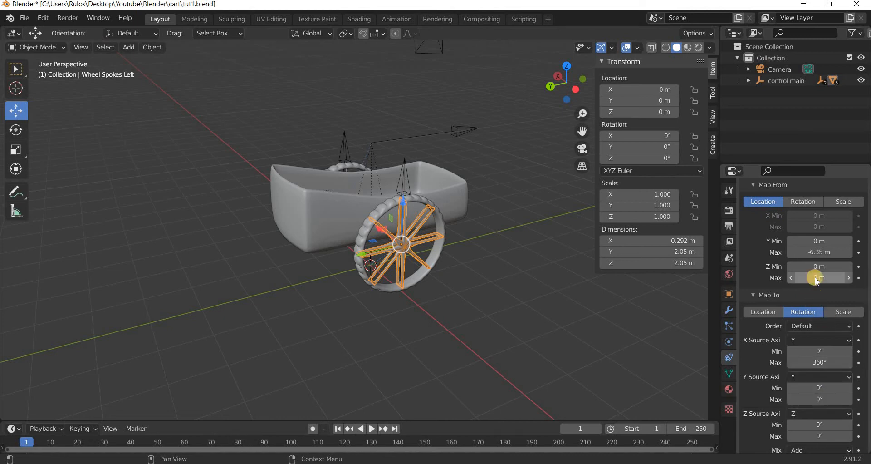
{"action": "scroll", "coordinate": [817, 281], "scroll_direction": "up", "scroll_amount": 5}
{"action": "scroll", "coordinate": [812, 260], "scroll_direction": "up", "scroll_amount": 3}
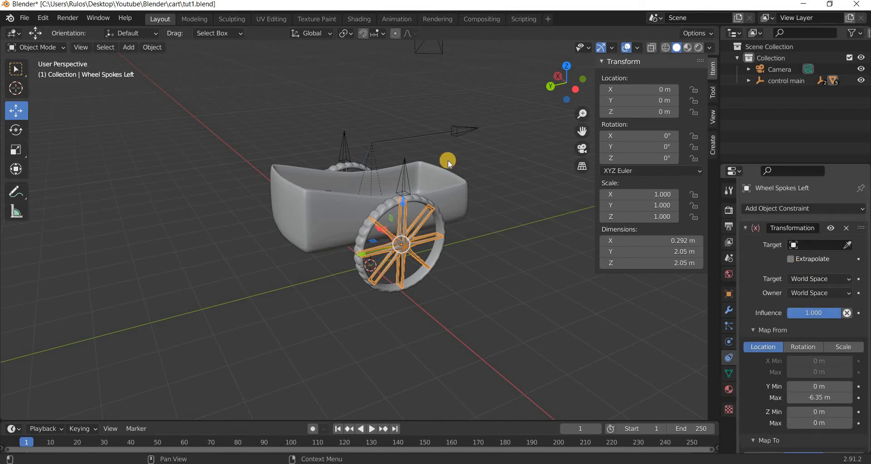
{"action": "left_click", "coordinate": [342, 154]}
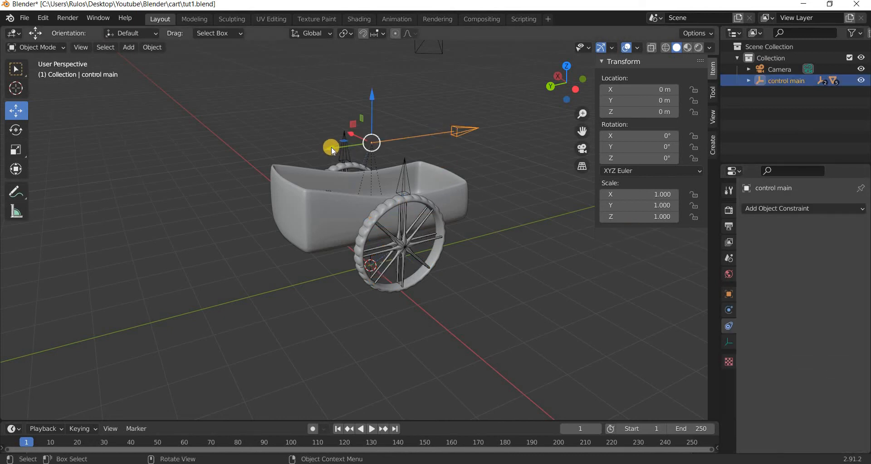
{"action": "left_click_drag", "start_coordinate": [339, 149], "coordinate": [407, 236]}
{"action": "right_click", "coordinate": [418, 235]}
{"action": "key", "text": "ctrl+z"}
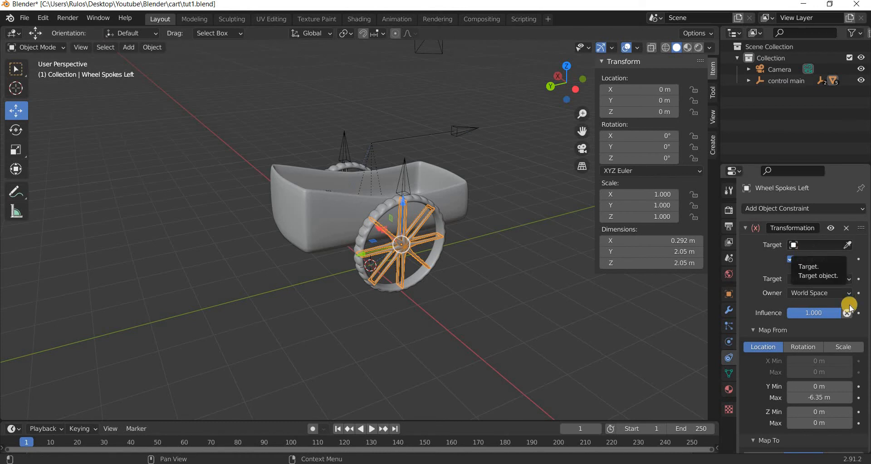
Step: Set control main as the target of the Wheel Spokes Left Transformation constraint
{"action": "left_click", "coordinate": [808, 244]}
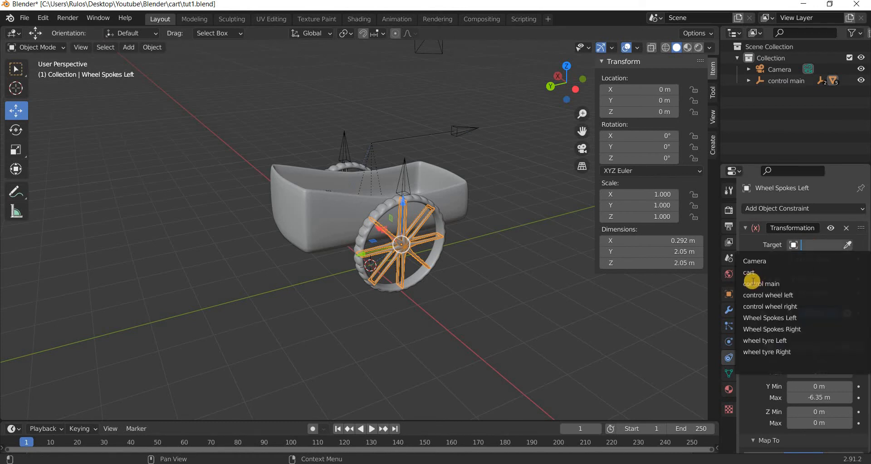
{"action": "key", "text": "Return"}
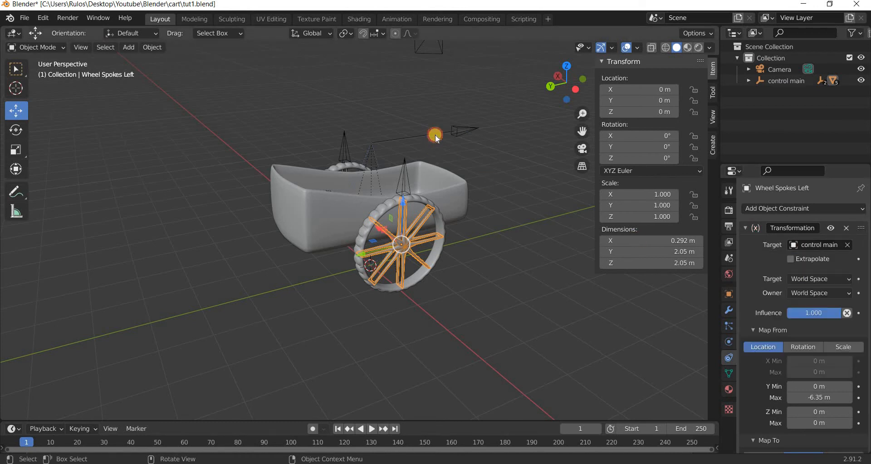
Step: Try moving control main along Y to test the left spokes, cancel it, and review the Wheel Spokes Left constraint settings
{"action": "left_click", "coordinate": [338, 145]}
{"action": "key", "text": "g"}
{"action": "key", "text": "y"}
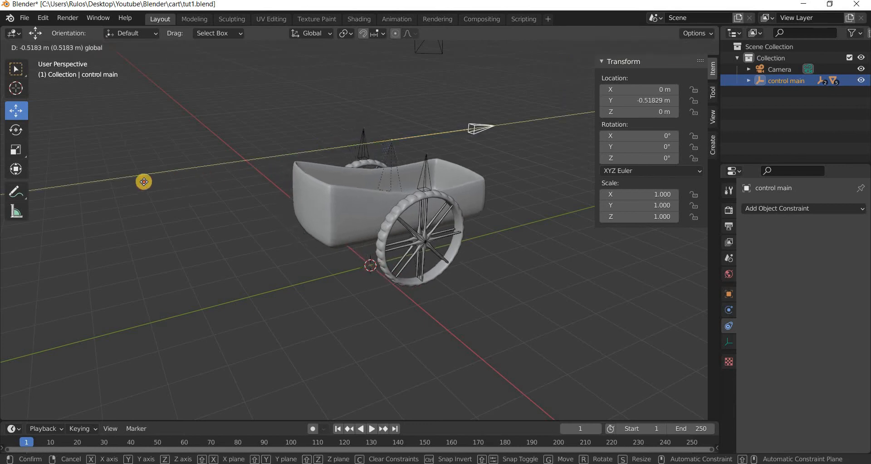
{"action": "right_click", "coordinate": [320, 174]}
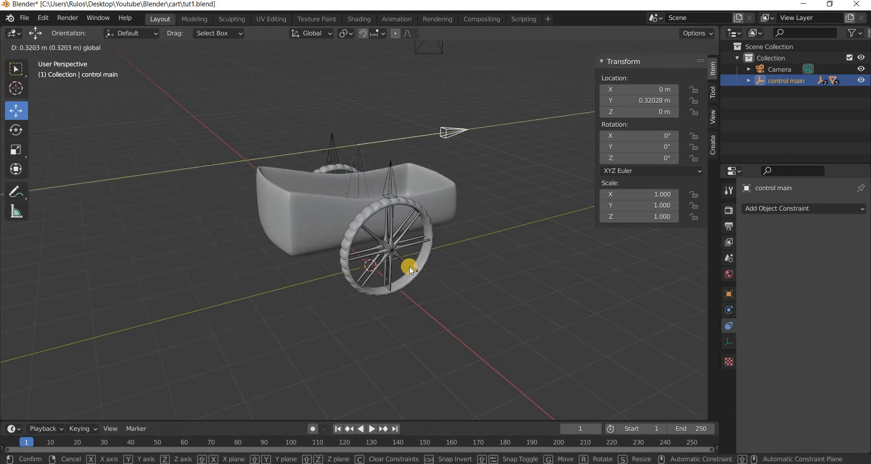
{"action": "left_click", "coordinate": [408, 265]}
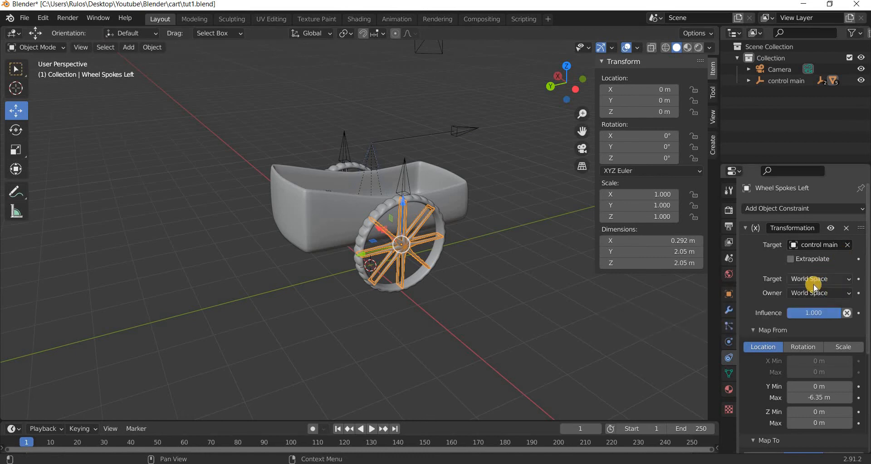
{"action": "scroll", "coordinate": [821, 308], "scroll_direction": "down", "scroll_amount": 5}
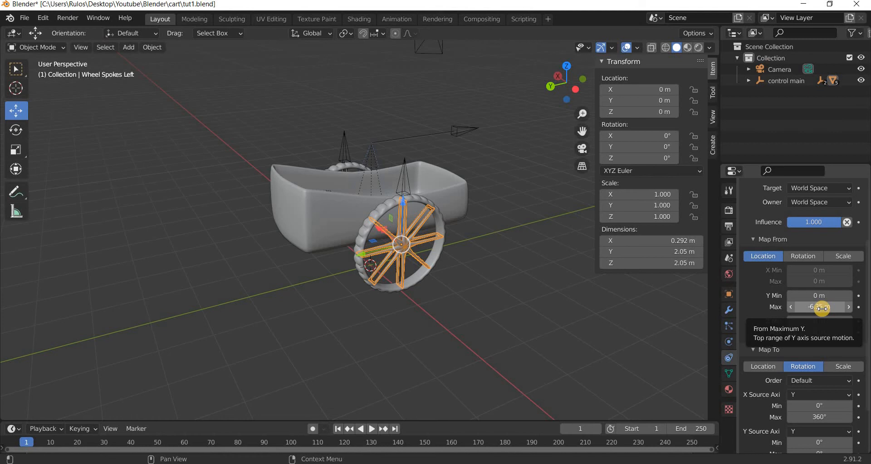
{"action": "scroll", "coordinate": [822, 308], "scroll_direction": "down", "scroll_amount": 3}
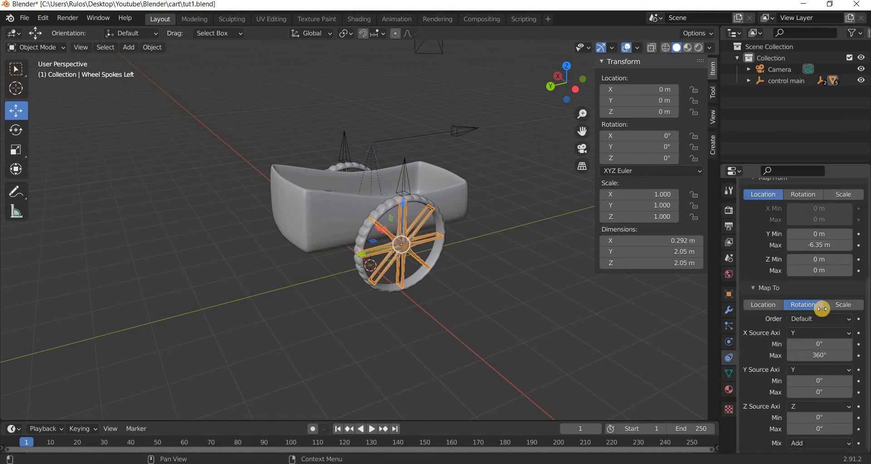
{"action": "scroll", "coordinate": [817, 272], "scroll_direction": "up", "scroll_amount": 8}
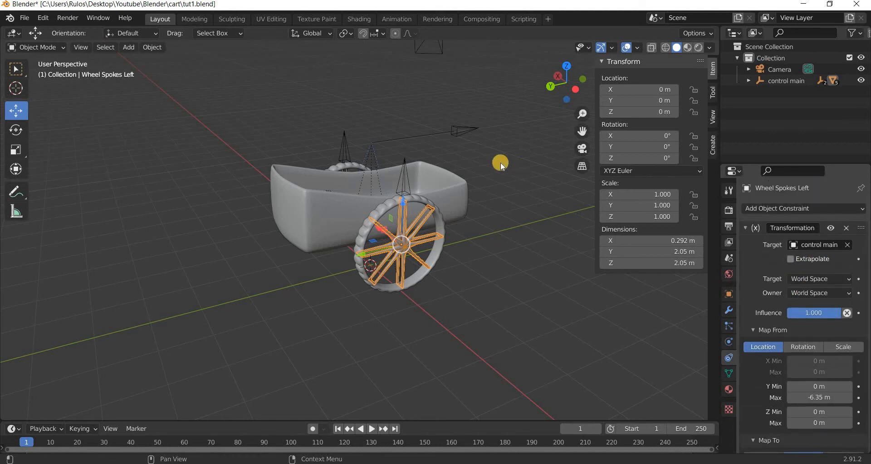
Step: Move control main about 1.45 m along Y and view the cart from the opposite direction
{"action": "left_click", "coordinate": [438, 136]}
{"action": "left_click_drag", "start_coordinate": [335, 148], "coordinate": [535, 265]}
{"action": "middle_click_drag", "start_coordinate": [277, 293], "coordinate": [295, 83]}
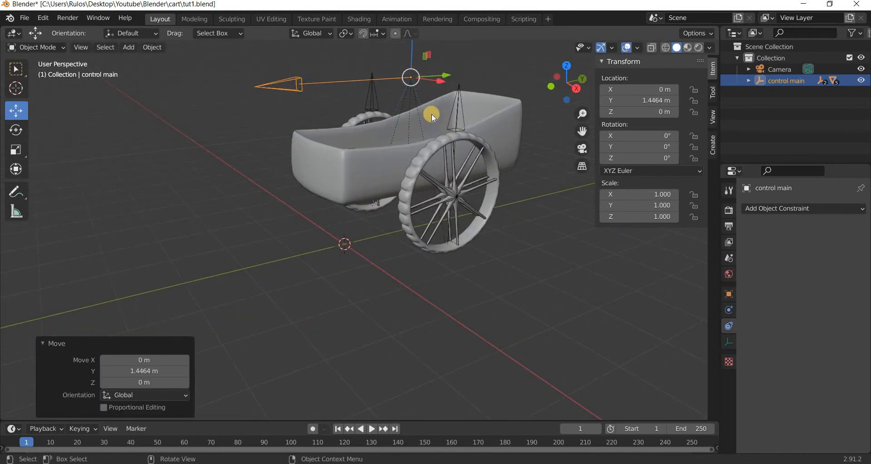
{"action": "middle_click_drag", "start_coordinate": [419, 141], "coordinate": [463, 60]}
{"action": "left_click_drag", "start_coordinate": [463, 60], "coordinate": [467, 125]}
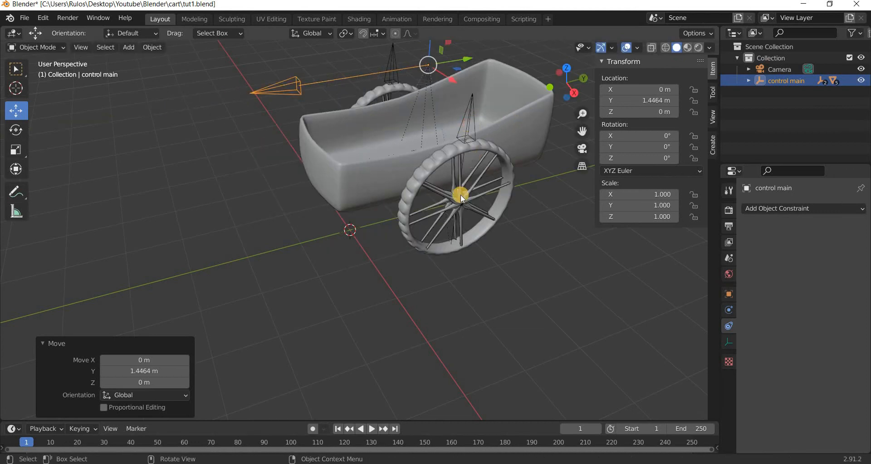
Step: Try moving control wheel left along Z and then control wheel right, cancelling both moves
{"action": "left_click", "coordinate": [457, 213]}
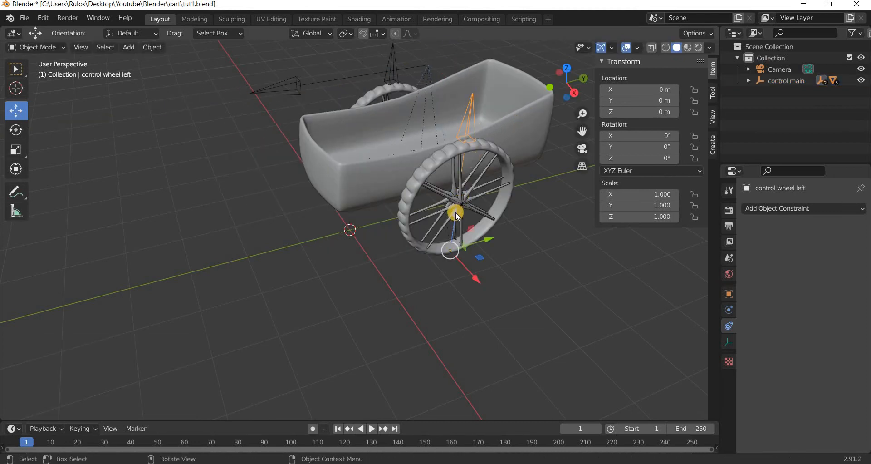
{"action": "key", "text": "g"}
{"action": "key", "text": "z"}
{"action": "right_click", "coordinate": [400, 99]}
{"action": "left_click", "coordinate": [364, 137]}
{"action": "scroll", "coordinate": [372, 163], "scroll_direction": "down", "scroll_amount": 5}
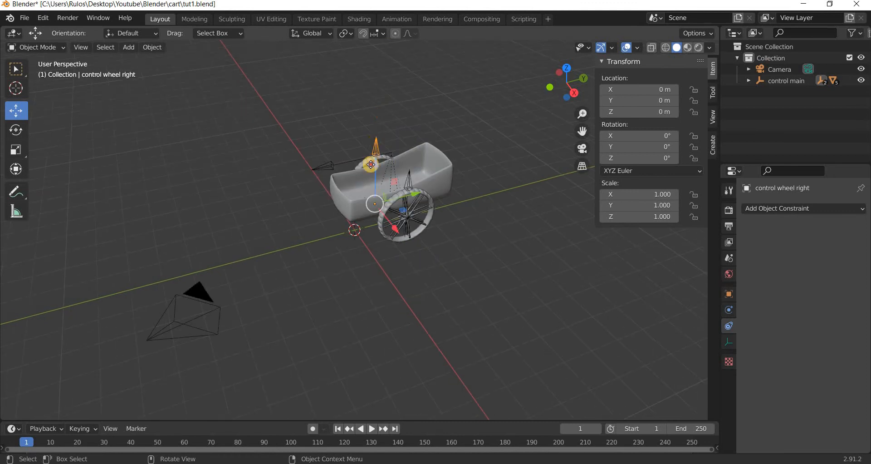
{"action": "left_click_drag", "start_coordinate": [372, 163], "coordinate": [390, 111]}
{"action": "right_click", "coordinate": [330, 165]}
Step: Move control main along the Y axis to about -0.48 m while watching both wheels
{"action": "left_click", "coordinate": [428, 149]}
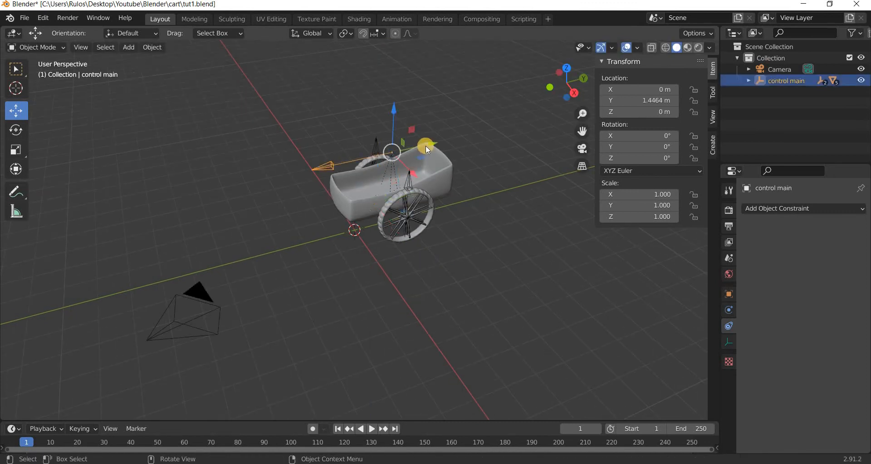
{"action": "key", "text": "g"}
{"action": "key", "text": "y"}
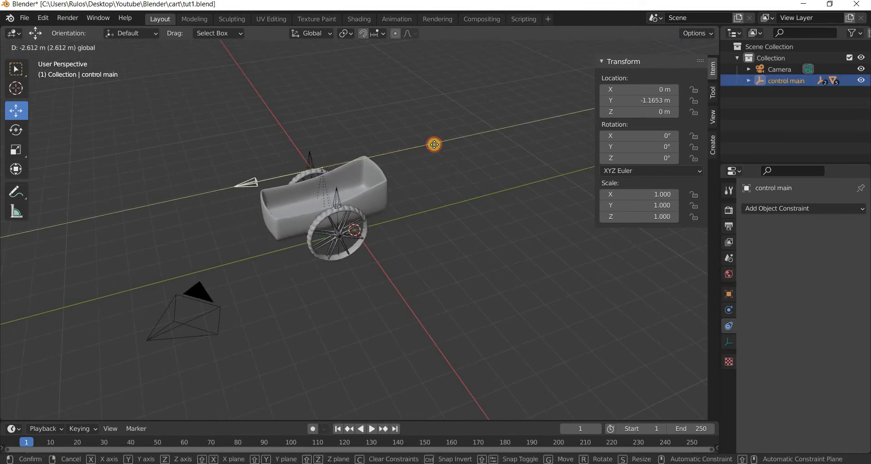
{"action": "left_click", "coordinate": [460, 173]}
{"action": "middle_click_drag", "start_coordinate": [270, 232], "coordinate": [263, 203]}
{"action": "scroll", "coordinate": [262, 203], "scroll_direction": "up", "scroll_amount": 1}
Step: Try transforming the cart body separately from its controls, and undo the attempts
{"action": "left_click", "coordinate": [263, 204]}
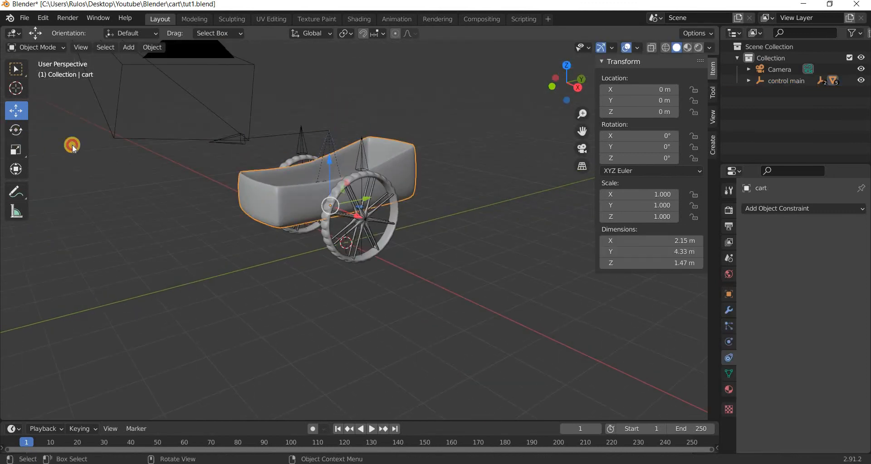
{"action": "left_click", "coordinate": [16, 129]}
{"action": "left_click_drag", "start_coordinate": [294, 216], "coordinate": [69, 147]}
{"action": "key", "text": "ctrl+z"}
{"action": "left_click_drag", "start_coordinate": [330, 161], "coordinate": [488, 226]}
{"action": "key", "text": "ctrl+z"}
{"action": "middle_click_drag", "start_coordinate": [488, 226], "coordinate": [257, 163]}
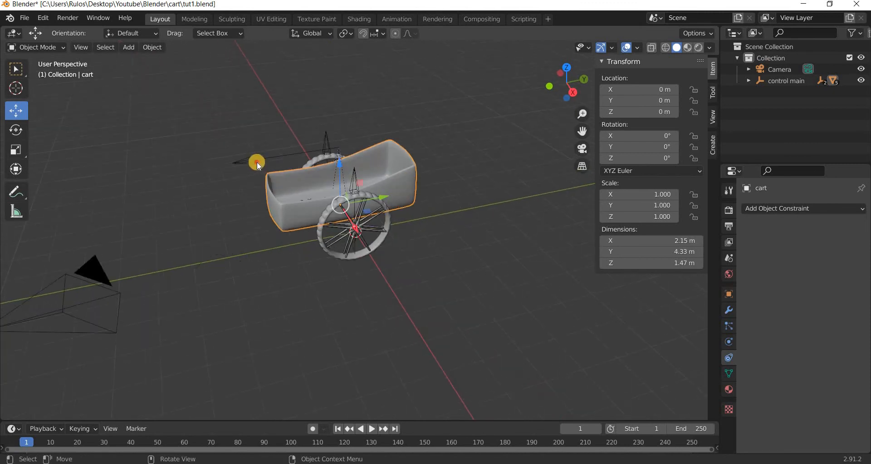
Step: Select control main and move it about 0.7 m along Y, checking the wheel rotation
{"action": "left_click", "coordinate": [366, 231]}
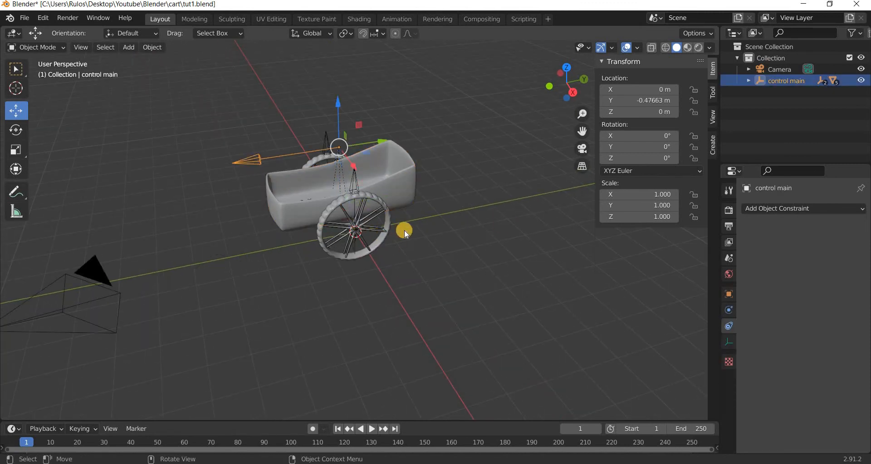
{"action": "middle_click_drag", "start_coordinate": [404, 230], "coordinate": [377, 134]}
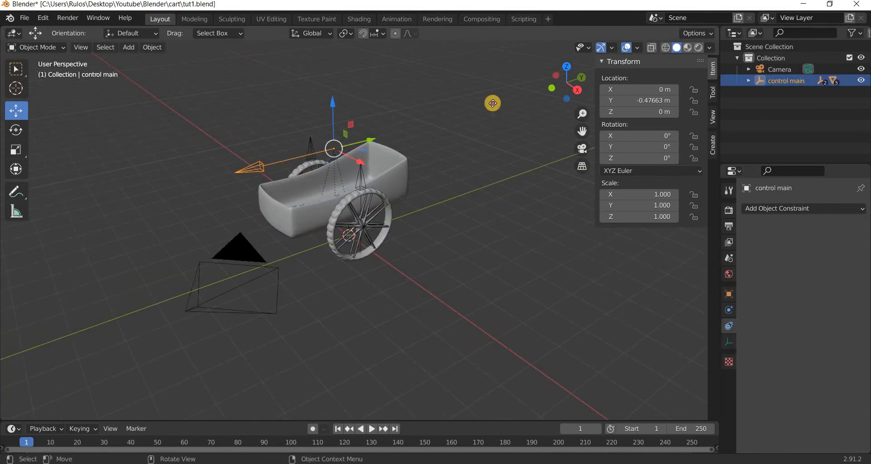
{"action": "key", "text": "g"}
{"action": "key", "text": "y"}
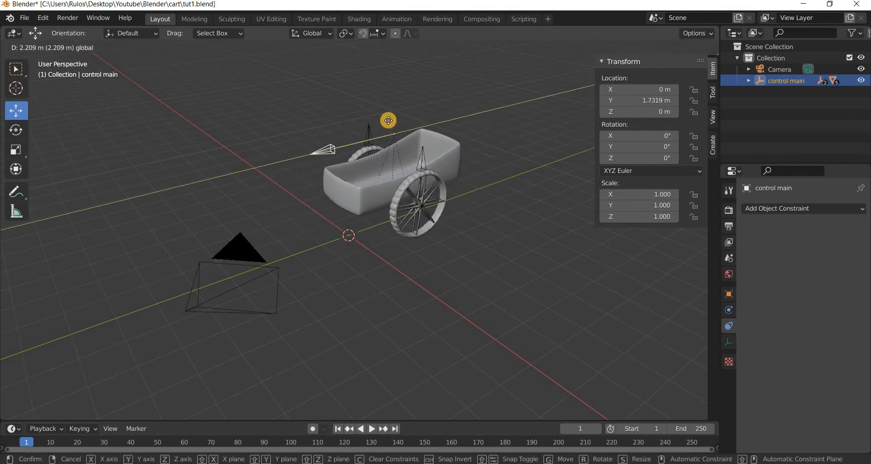
{"action": "left_click", "coordinate": [409, 239]}
Step: Add a 2 m mesh plane at the world origin beneath the cart
{"action": "scroll", "coordinate": [427, 249], "scroll_direction": "down", "scroll_amount": 5}
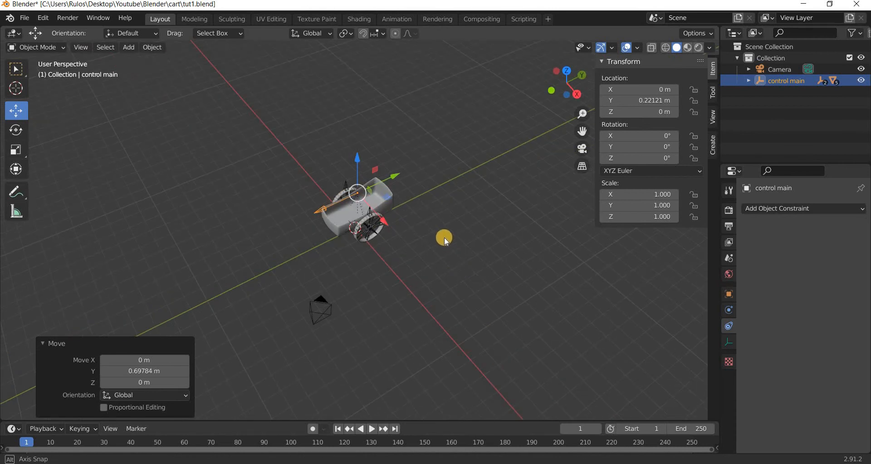
{"action": "middle_click_drag", "start_coordinate": [445, 197], "coordinate": [409, 124], "text": "shift"}
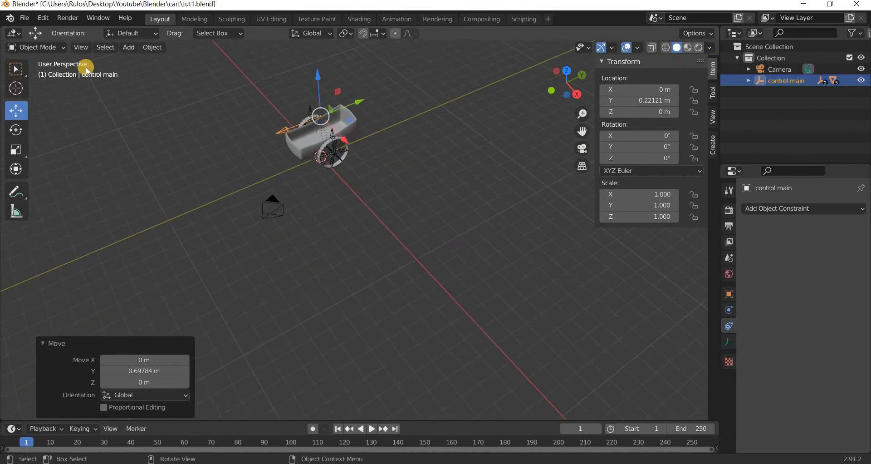
{"action": "left_click", "coordinate": [130, 48]}
{"action": "mouse_move", "coordinate": [139, 61]}
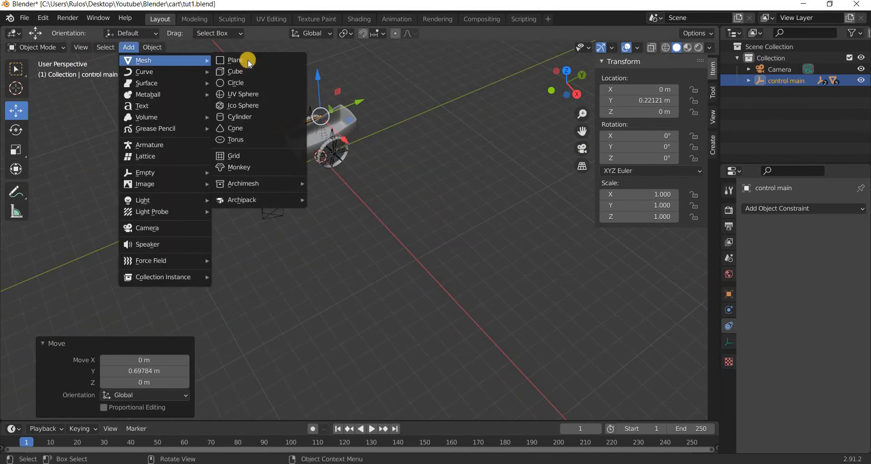
{"action": "left_click", "coordinate": [248, 59]}
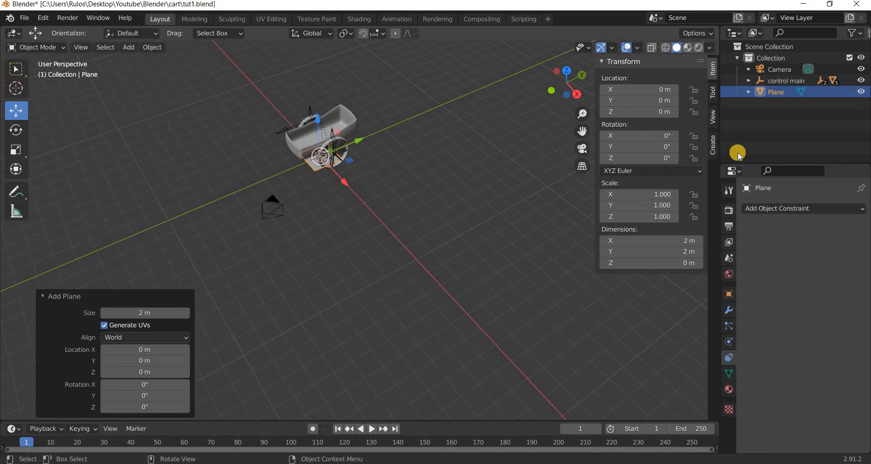
Step: Rename the new plane to "ground"
{"action": "left_click", "coordinate": [776, 92]}
{"action": "double_click", "coordinate": [774, 99]}
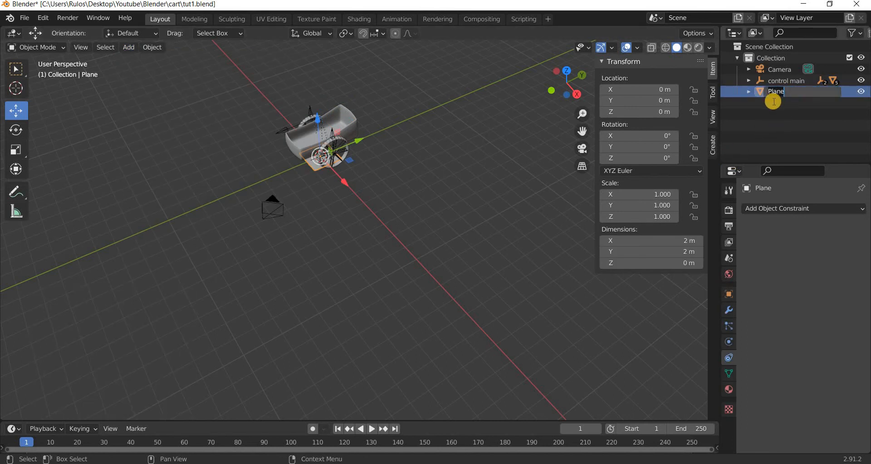
{"action": "type", "text": "ground"}
{"action": "key", "text": "Return"}
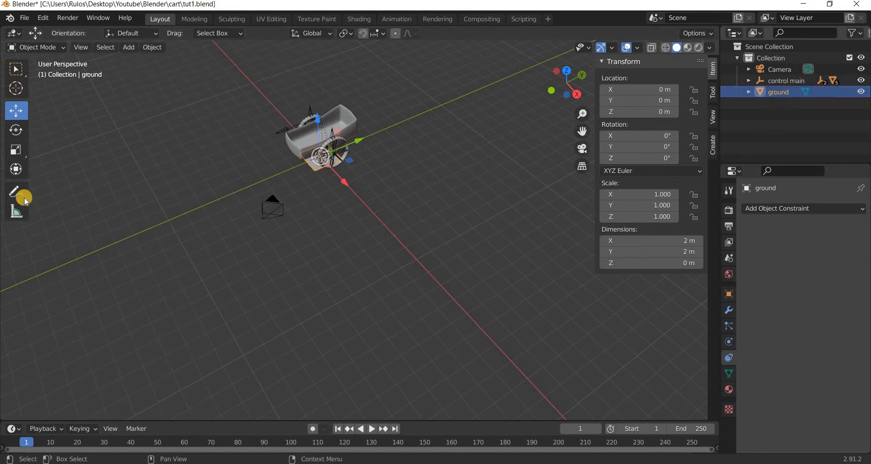
Step: Scale the ground uniformly by about 18.75, to roughly 37.5 m per side, and apply all its transforms
{"action": "key", "text": "shift+space"}
{"action": "key", "text": "s"}
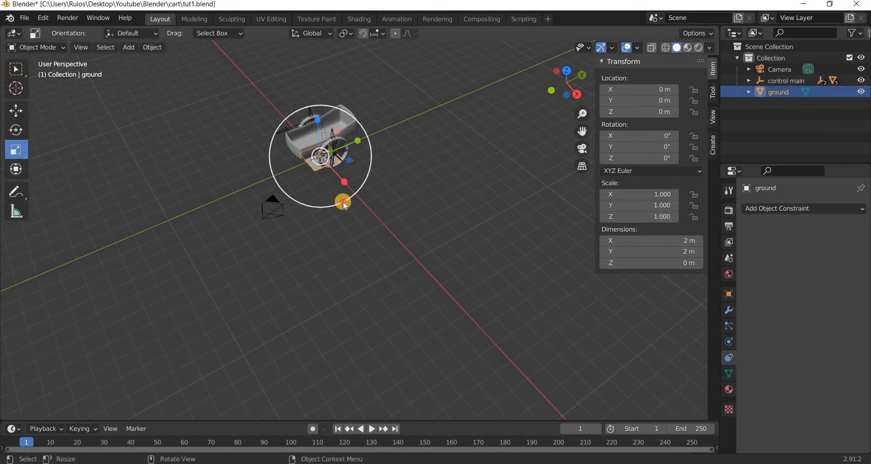
{"action": "left_click_drag", "start_coordinate": [343, 201], "coordinate": [414, 272]}
{"action": "scroll", "coordinate": [414, 272], "scroll_direction": "down", "scroll_amount": 5}
{"action": "left_click", "coordinate": [152, 47]}
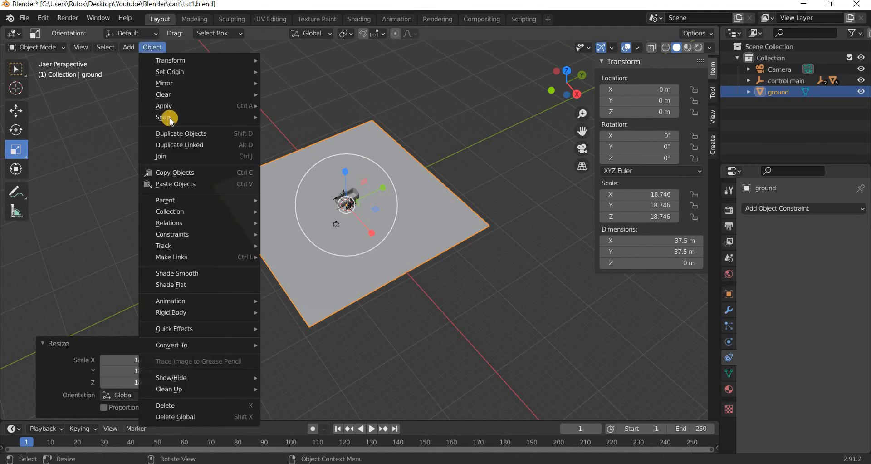
{"action": "mouse_move", "coordinate": [169, 107]}
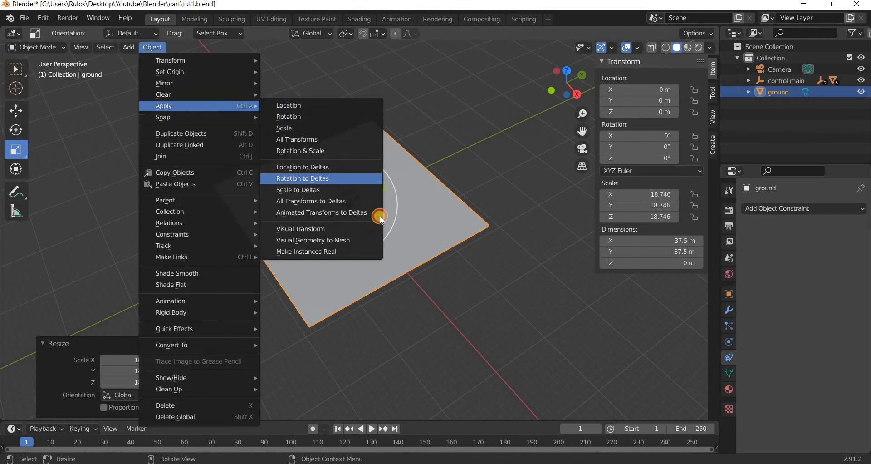
{"action": "left_click", "coordinate": [299, 140]}
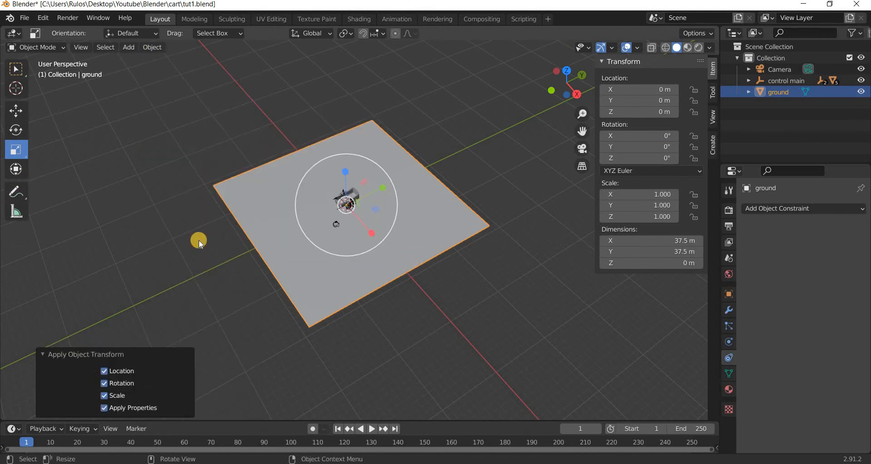
Step: Subdivide the ground mesh into a grid using Loop Cut with 25 cuts in each direction, and return to Object Mode
{"action": "key", "text": "Tab"}
{"action": "left_click", "coordinate": [23, 293]}
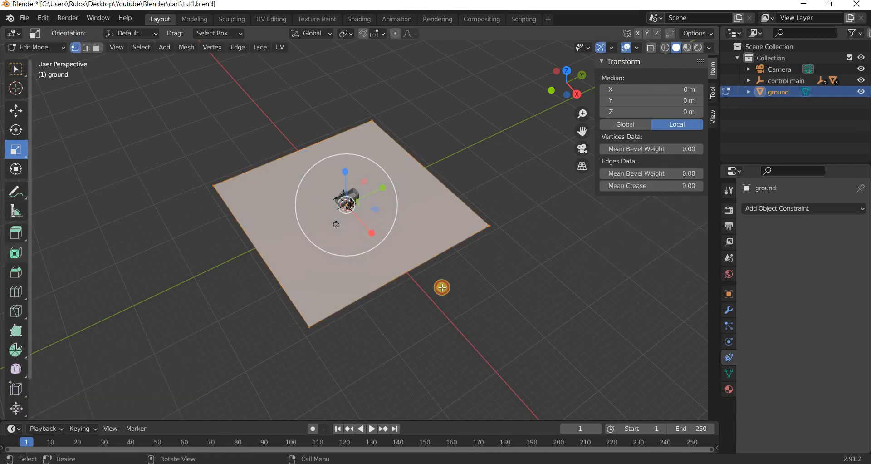
{"action": "left_click", "coordinate": [409, 276]}
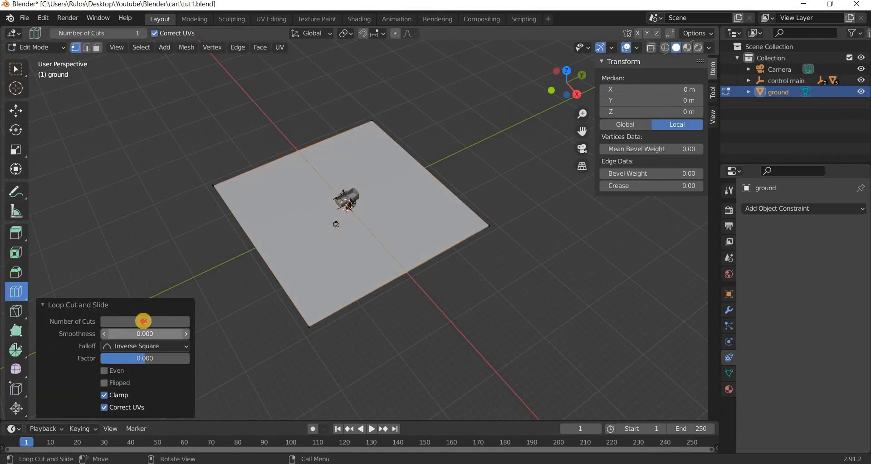
{"action": "left_click", "coordinate": [140, 322]}
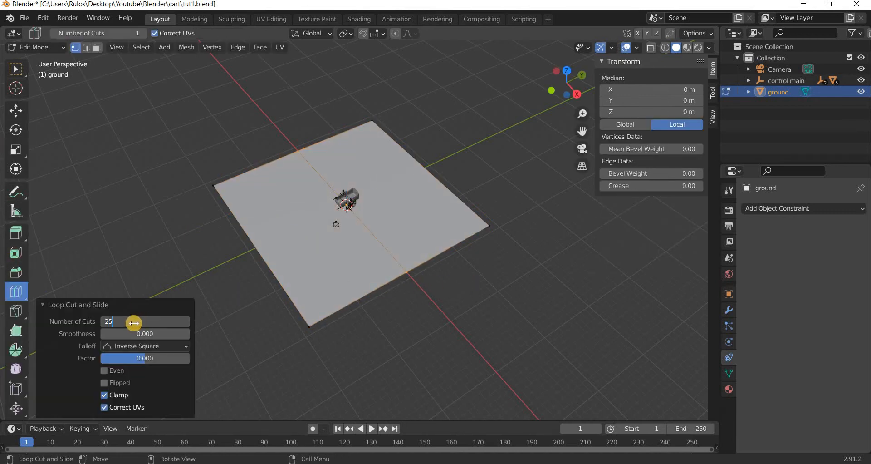
{"action": "key", "text": "Return"}
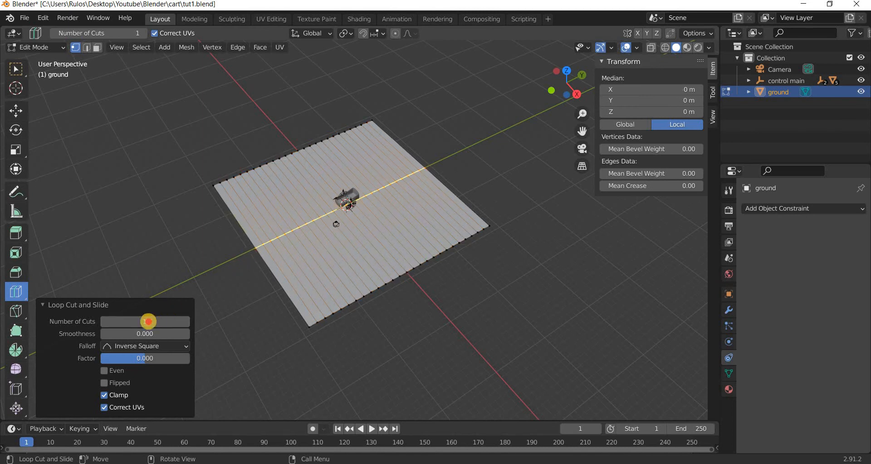
{"action": "left_click", "coordinate": [146, 323]}
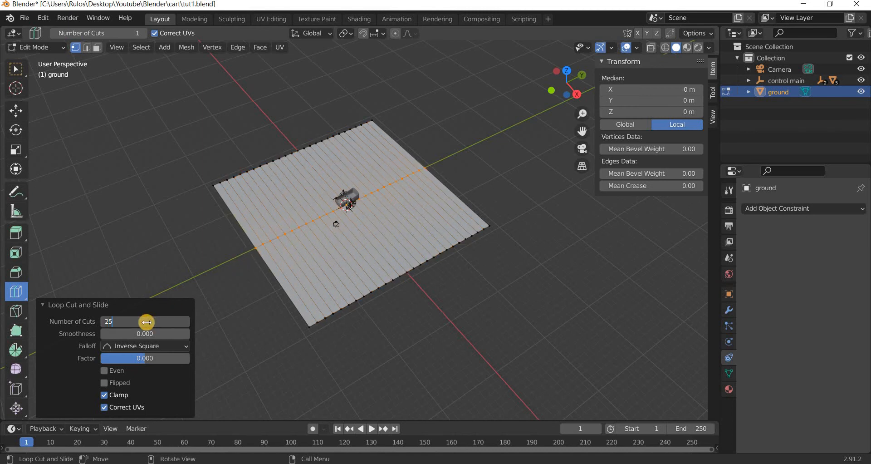
{"action": "key", "text": "Return"}
{"action": "key", "text": "Tab"}
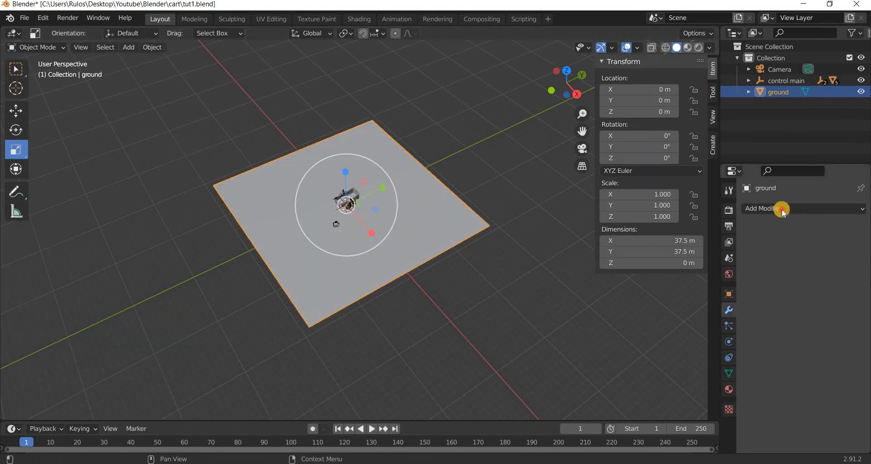
Step: Add a Displace modifier to the ground and create a new texture for it
{"action": "left_click", "coordinate": [781, 209]}
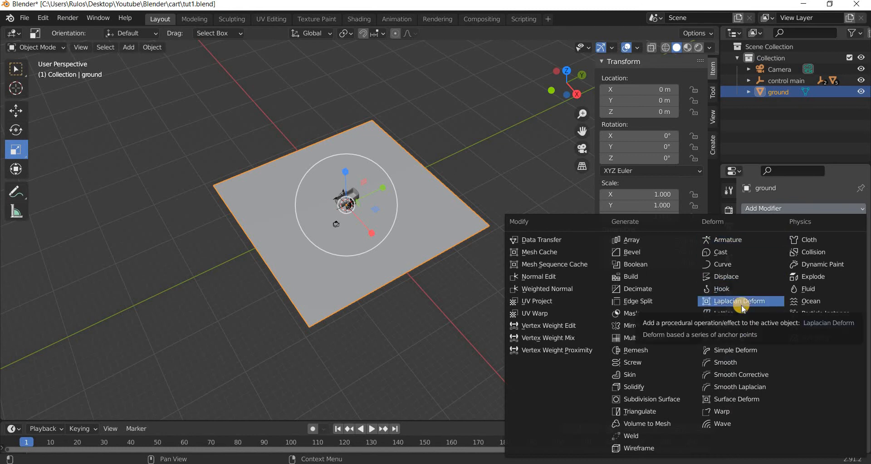
{"action": "left_click", "coordinate": [726, 277]}
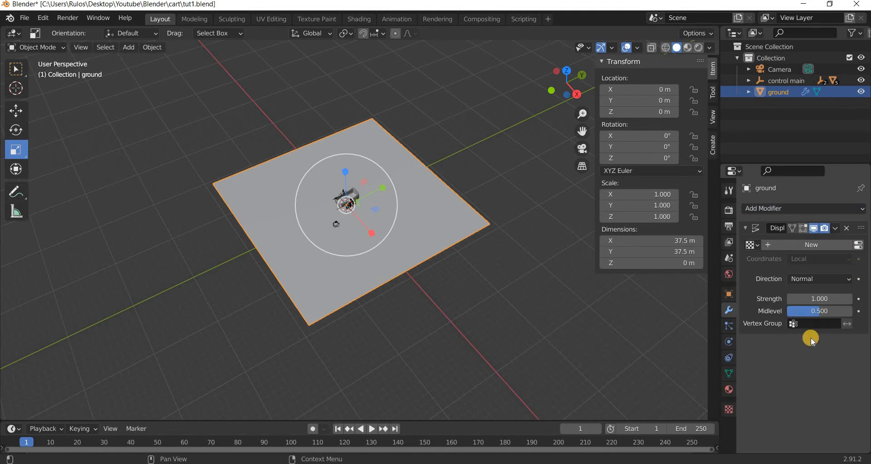
{"action": "left_click", "coordinate": [858, 245]}
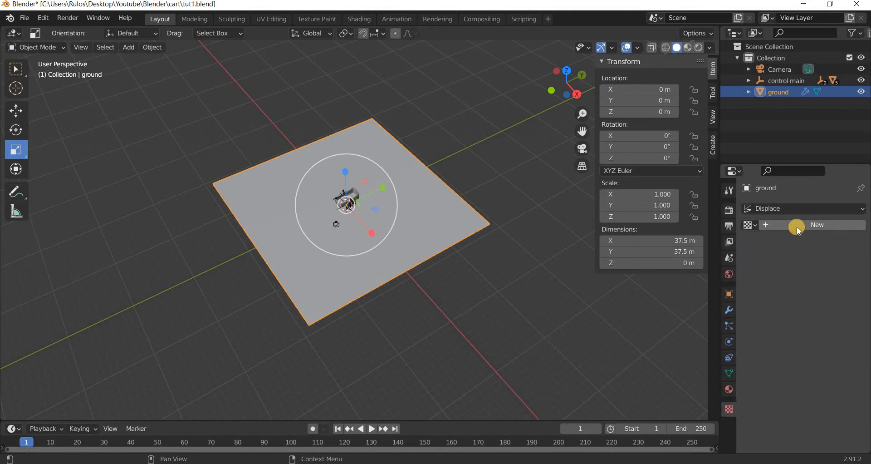
{"action": "left_click", "coordinate": [729, 310]}
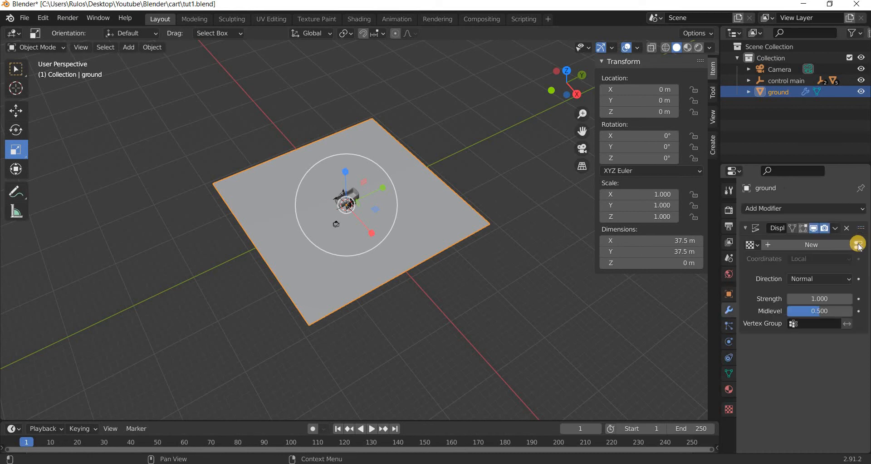
{"action": "left_click", "coordinate": [858, 245]}
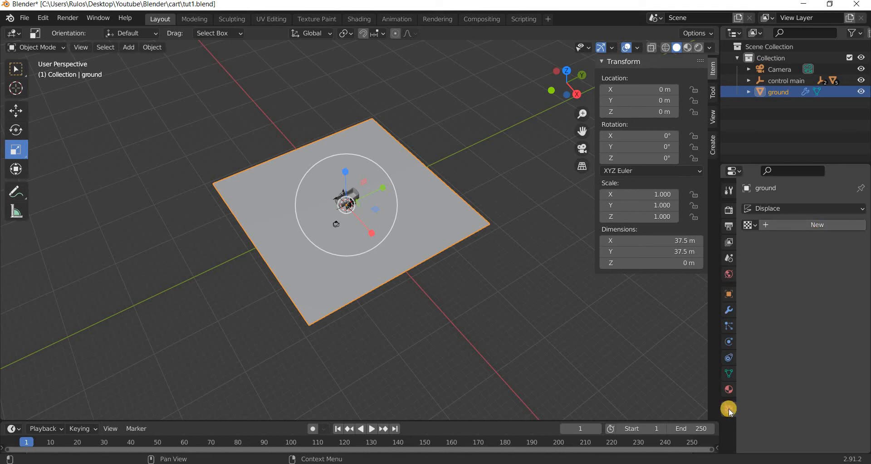
{"action": "left_click", "coordinate": [819, 225]}
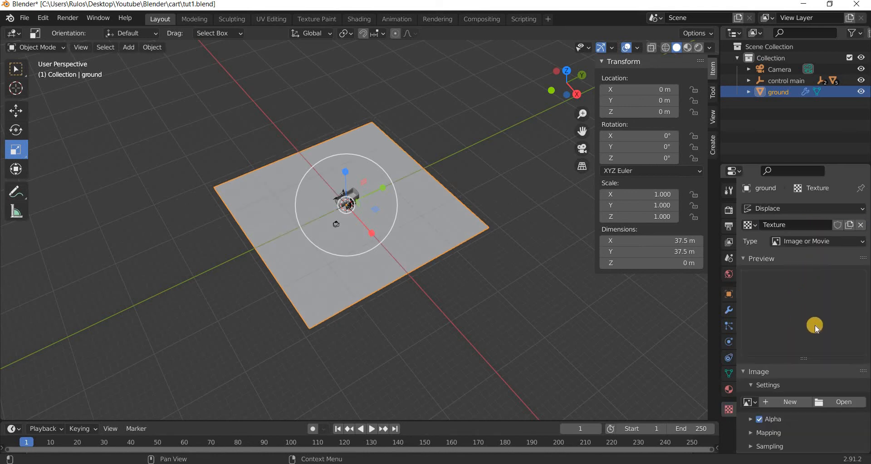
Step: Change the displacement texture's type to Clouds and check the relief on the ground around the cart
{"action": "middle_click_drag", "start_coordinate": [337, 277], "coordinate": [797, 342]}
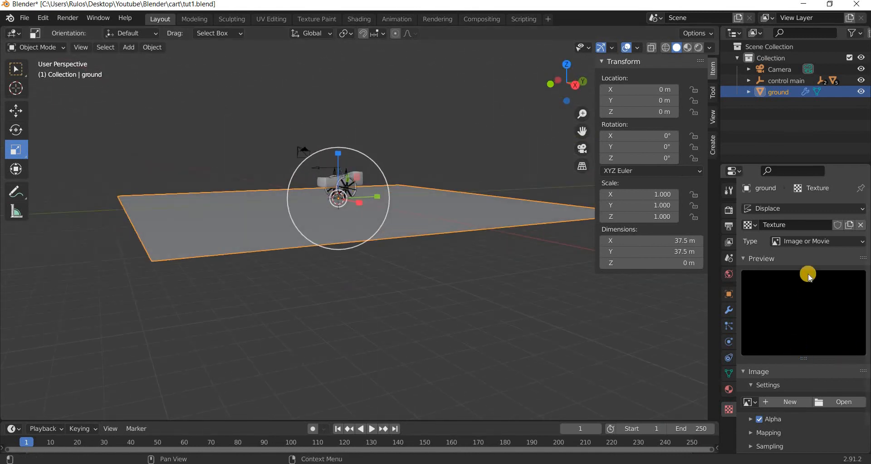
{"action": "left_click", "coordinate": [805, 251]}
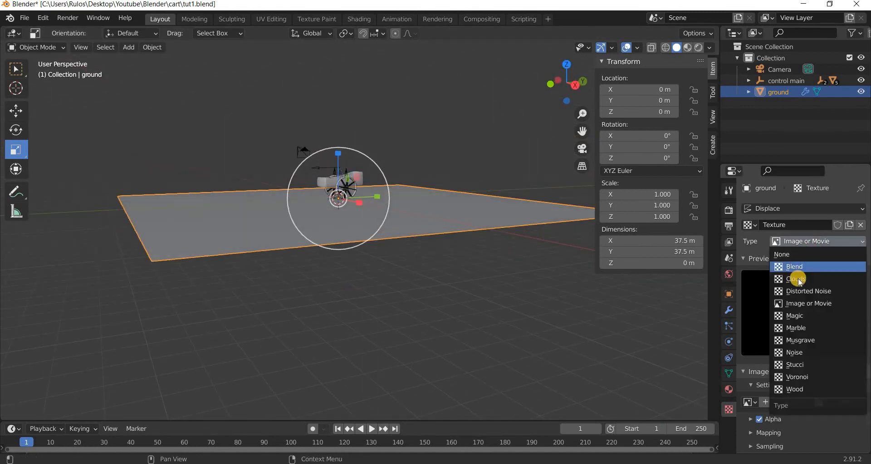
{"action": "left_click", "coordinate": [799, 278]}
{"action": "middle_click_drag", "start_coordinate": [315, 299], "coordinate": [315, 299]}
{"action": "scroll", "coordinate": [393, 321], "scroll_direction": "up", "scroll_amount": 3}
{"action": "scroll", "coordinate": [393, 321], "scroll_direction": "down", "scroll_amount": 2}
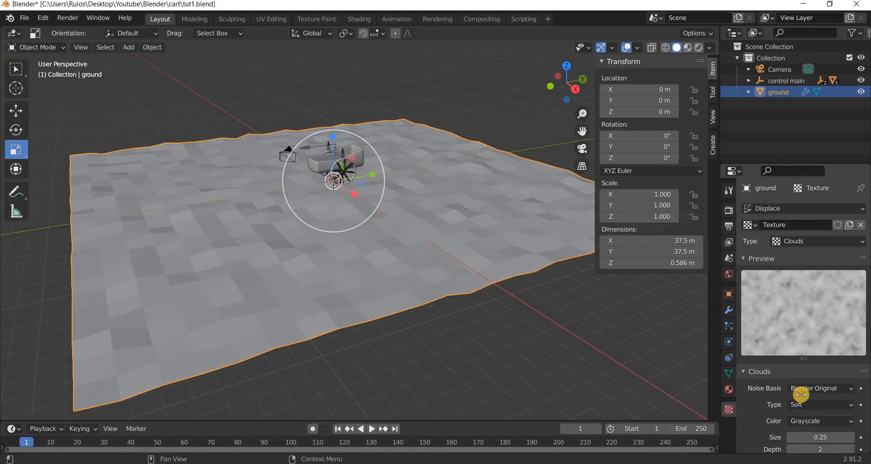
Step: Adjust the size of the Clouds texture, trying values down to 0.000 while comparing the ground's relief
{"action": "scroll", "coordinate": [801, 394], "scroll_direction": "down", "scroll_amount": 3}
{"action": "left_click_drag", "start_coordinate": [839, 392], "coordinate": [791, 391]}
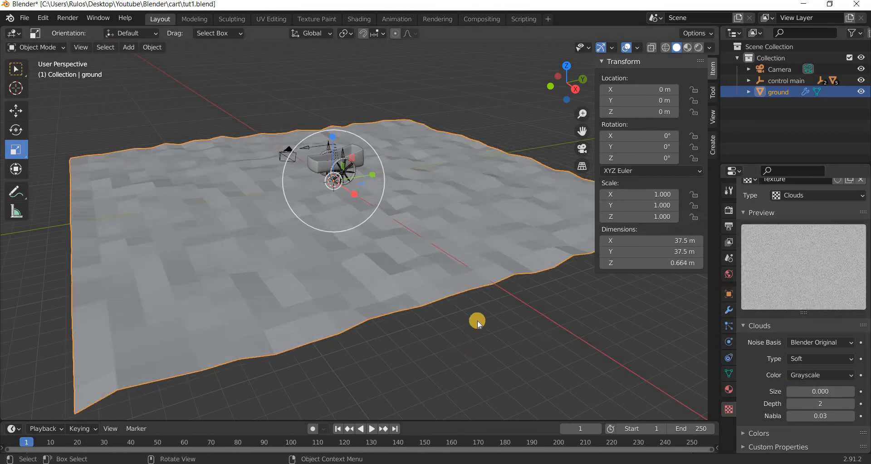
{"action": "middle_click_drag", "start_coordinate": [477, 320], "coordinate": [565, 300]}
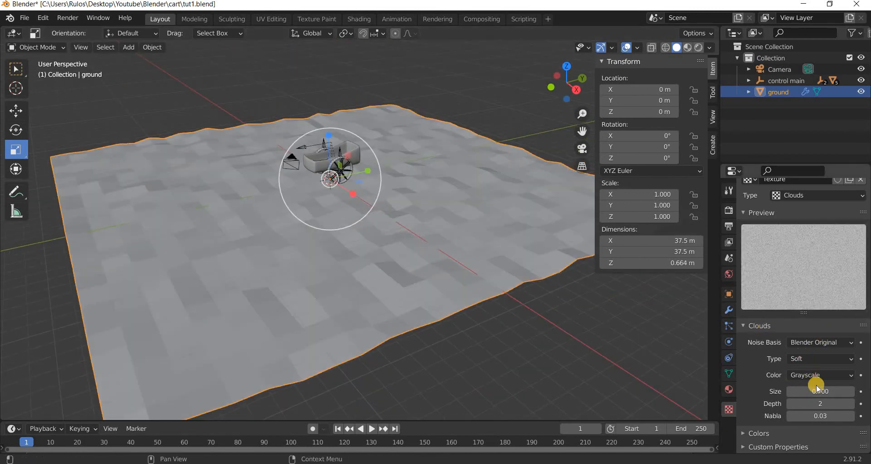
{"action": "left_click_drag", "start_coordinate": [817, 391], "coordinate": [845, 391]}
{"action": "left_click_drag", "start_coordinate": [846, 391], "coordinate": [748, 360]}
Step: Set the Displace modifier's strength to 2.5 and apply the modifier to the ground
{"action": "left_click", "coordinate": [728, 310]}
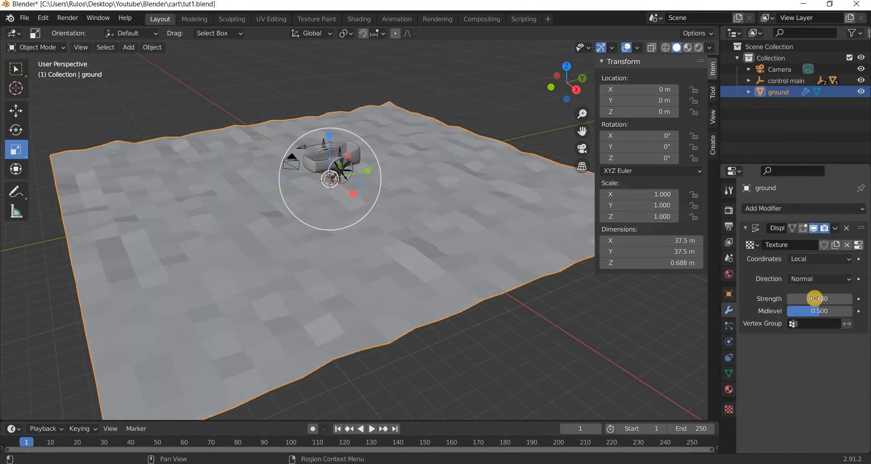
{"action": "left_click_drag", "start_coordinate": [826, 298], "coordinate": [810, 299]}
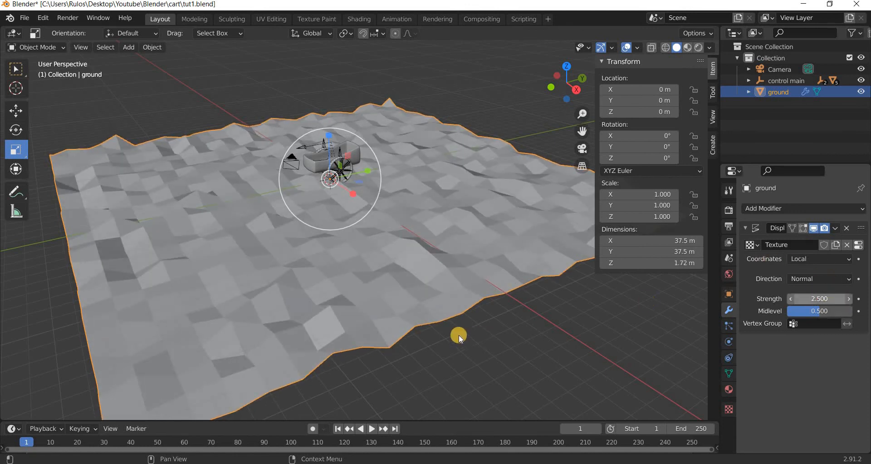
{"action": "middle_click_drag", "start_coordinate": [518, 294], "coordinate": [838, 249]}
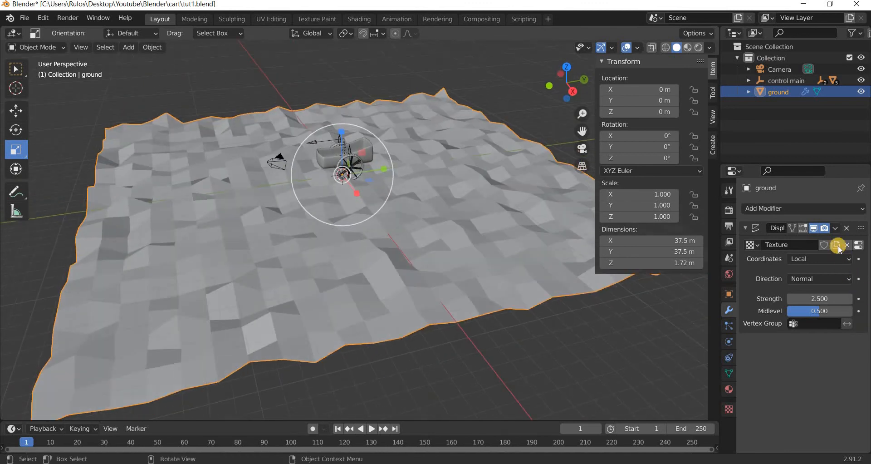
{"action": "left_click", "coordinate": [835, 228]}
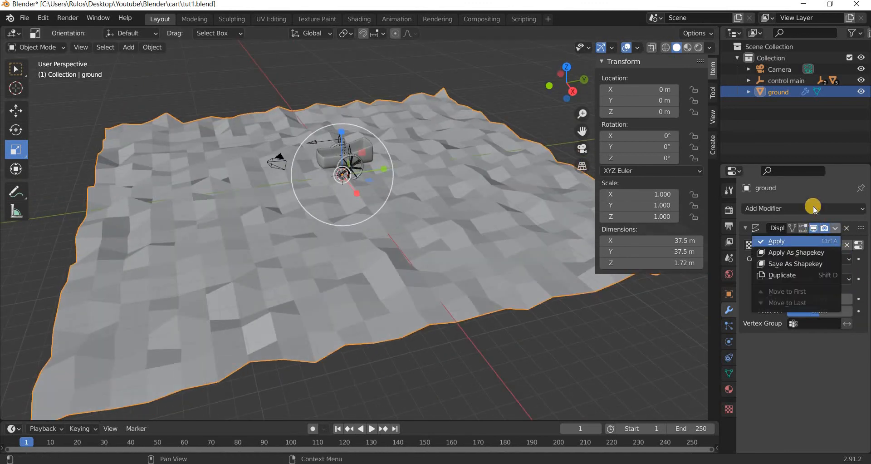
{"action": "left_click", "coordinate": [808, 241]}
Step: Add a Subdivision Surface modifier with 2 viewport levels to the ground and shade it smooth
{"action": "left_click", "coordinate": [813, 208]}
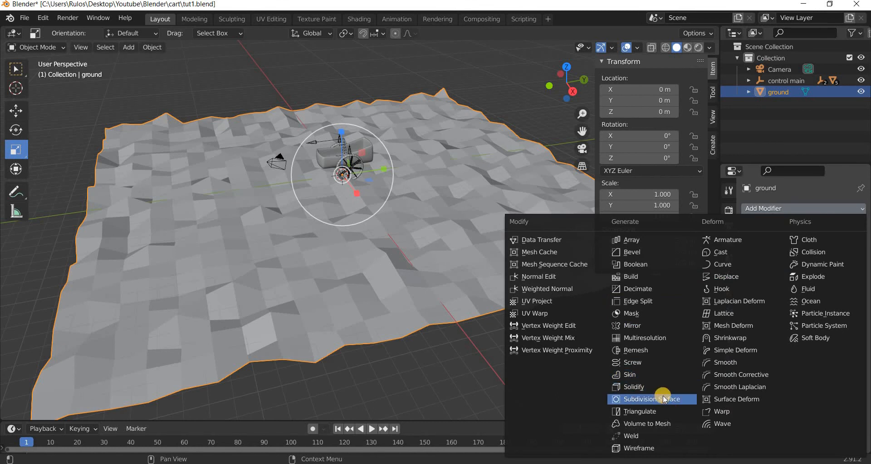
{"action": "left_click", "coordinate": [665, 399]}
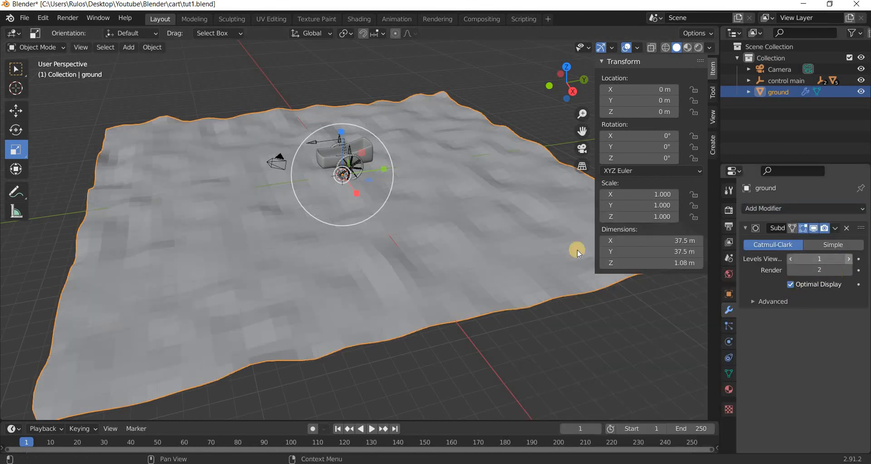
{"action": "left_click", "coordinate": [155, 45]}
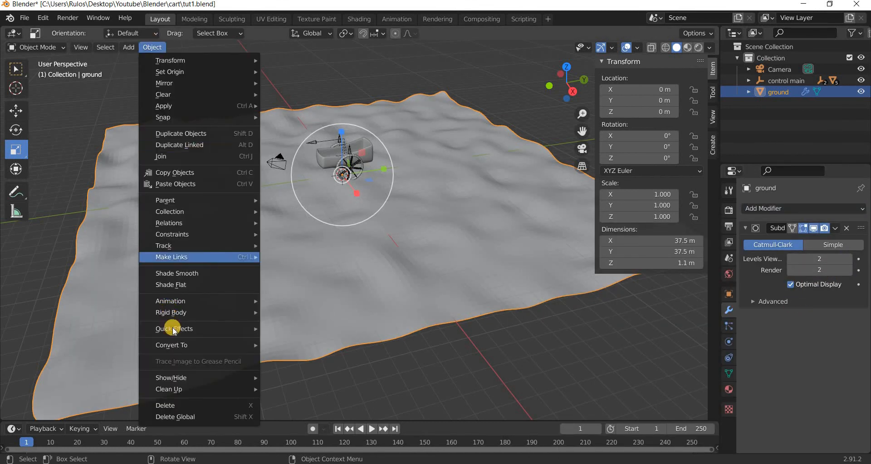
{"action": "left_click", "coordinate": [189, 274]}
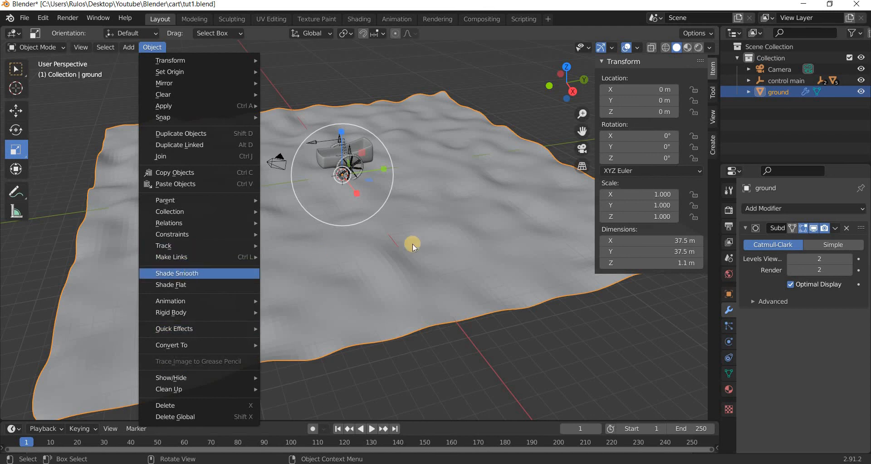
Step: Activate the Move tool and inspect how the cart's wheels sit on the uneven ground
{"action": "middle_click_drag", "start_coordinate": [441, 253], "coordinate": [391, 229]}
{"action": "scroll", "coordinate": [330, 250], "scroll_direction": "up", "scroll_amount": 3}
{"action": "middle_click_drag", "start_coordinate": [331, 251], "coordinate": [309, 248]}
{"action": "left_click", "coordinate": [18, 117]}
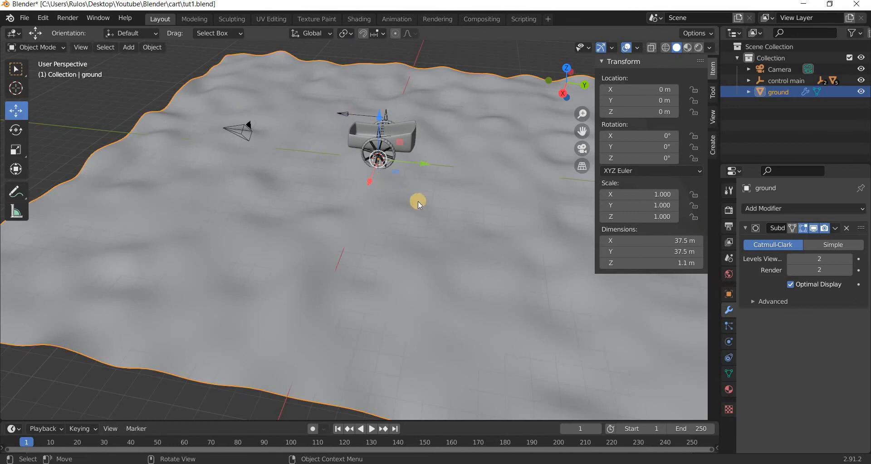
{"action": "key", "text": "ctrl+z"}
{"action": "middle_click_drag", "start_coordinate": [336, 184], "coordinate": [402, 175]}
{"action": "scroll", "coordinate": [318, 122], "scroll_direction": "up", "scroll_amount": 4}
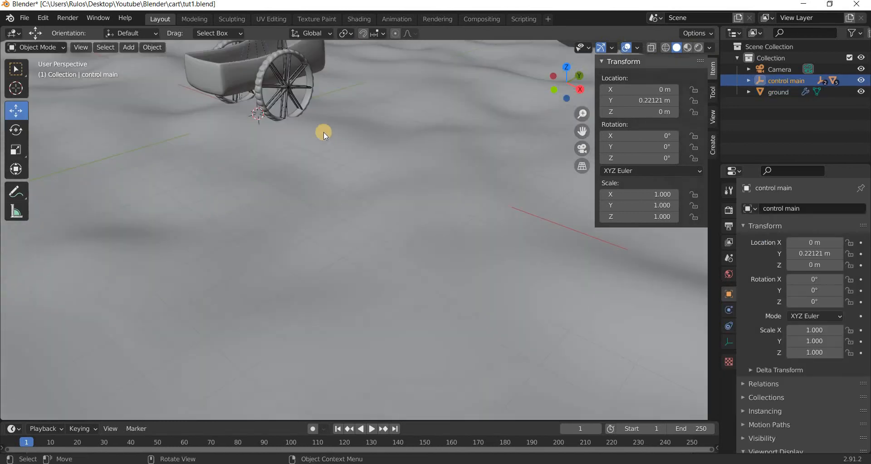
{"action": "scroll", "coordinate": [353, 174], "scroll_direction": "down", "scroll_amount": 4}
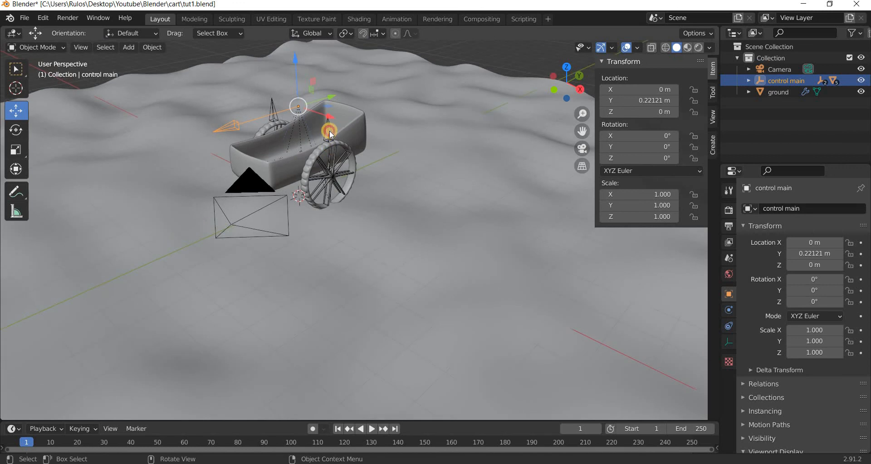
Step: Add a Shrinkwrap constraint to the left wheel's control empty with ground as its target
{"action": "key", "text": "ctrl+z"}
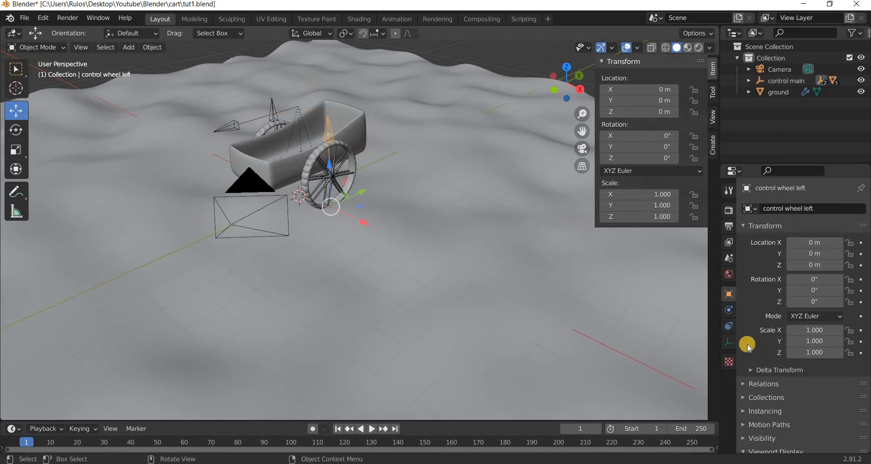
{"action": "left_click", "coordinate": [732, 321]}
{"action": "left_click", "coordinate": [812, 208]}
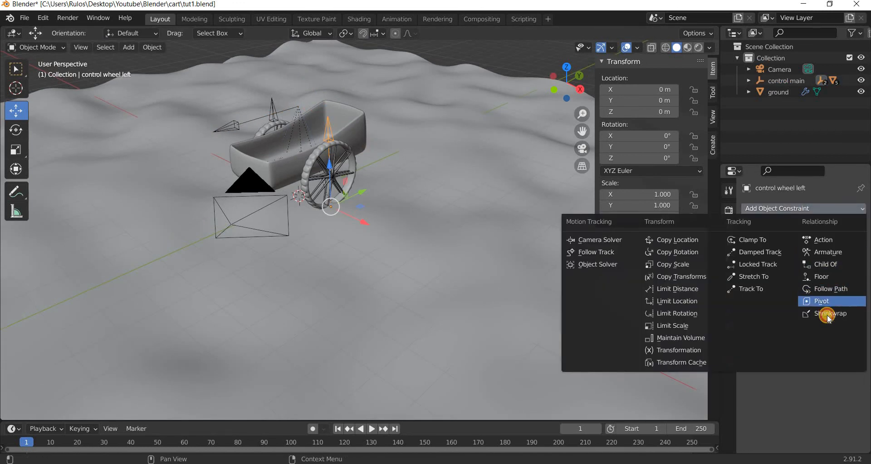
{"action": "left_click", "coordinate": [823, 317]}
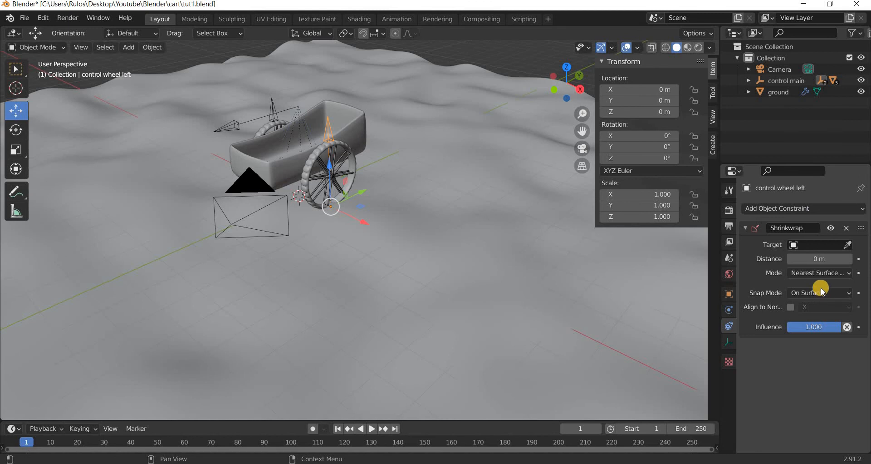
{"action": "left_click", "coordinate": [809, 244]}
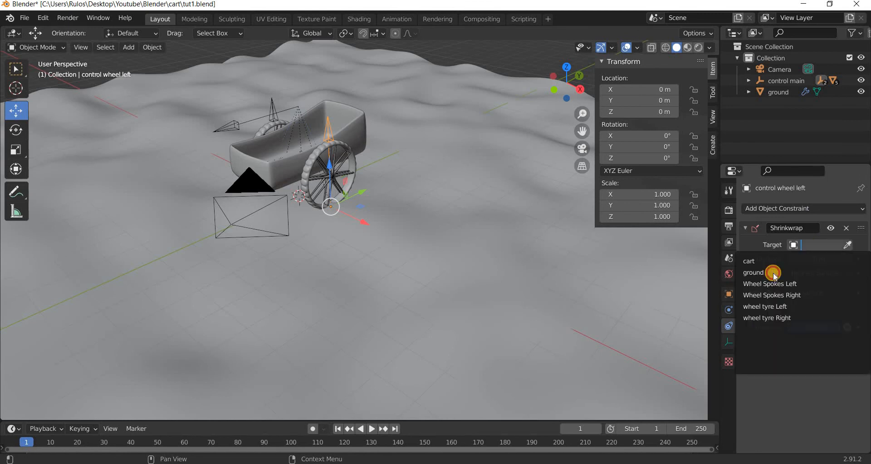
{"action": "left_click", "coordinate": [774, 274]}
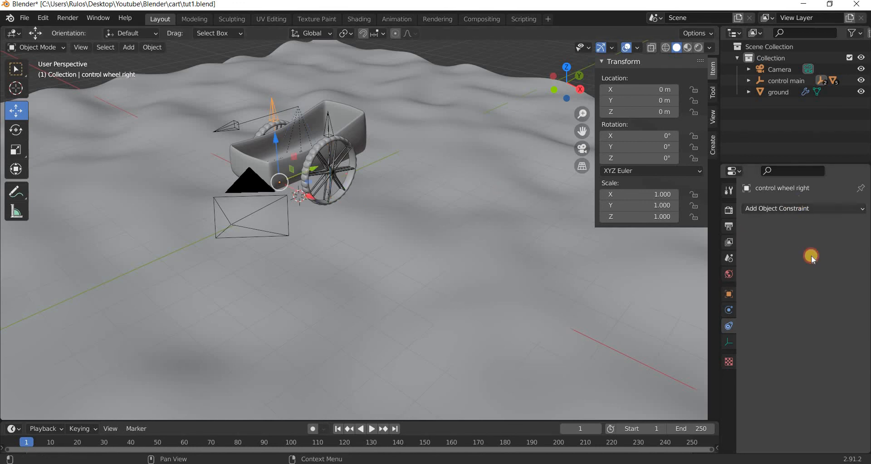
Step: Add a Shrinkwrap constraint to the right wheel's control empty with ground as its target
{"action": "left_click", "coordinate": [755, 208]}
{"action": "left_click", "coordinate": [826, 313]}
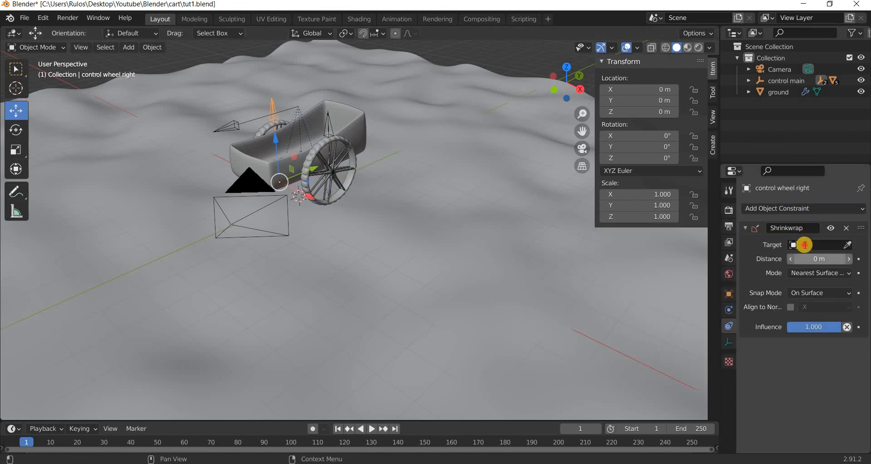
{"action": "left_click", "coordinate": [806, 245]}
{"action": "left_click", "coordinate": [766, 277]}
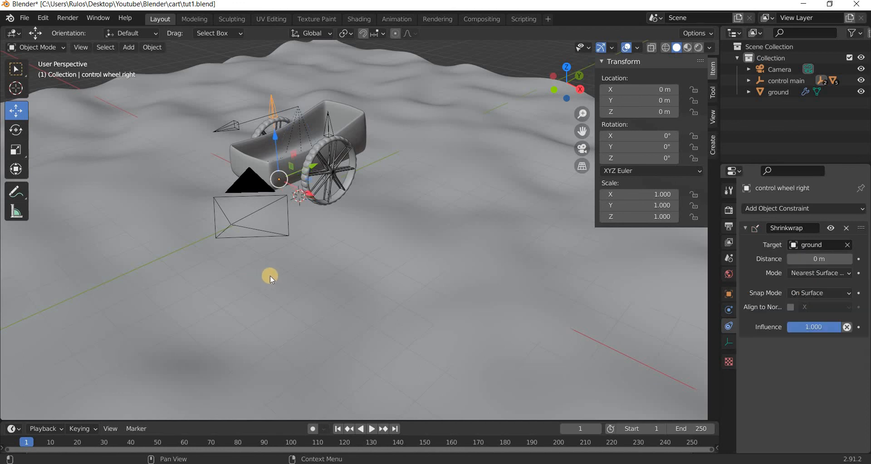
Step: In the right orthographic view, slide the main control back and forth along Y, leaving it at about -5.37 m
{"action": "middle_click_drag", "start_coordinate": [287, 268], "coordinate": [262, 156]}
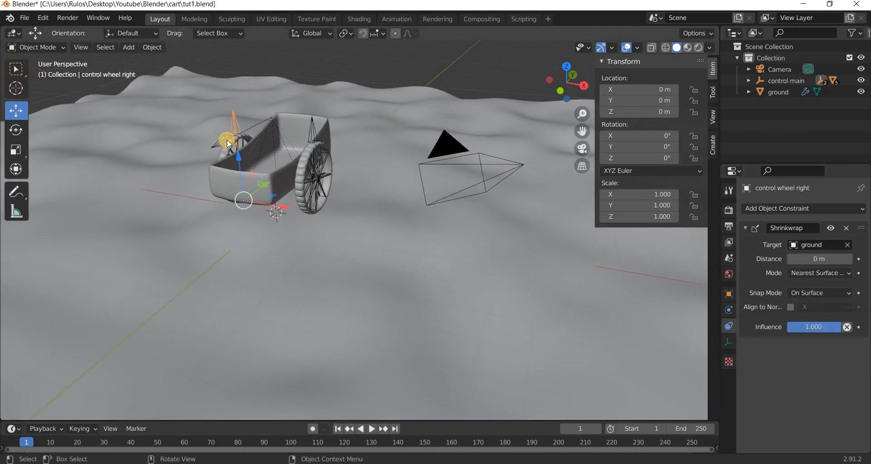
{"action": "left_click", "coordinate": [262, 223]}
{"action": "middle_click_drag", "start_coordinate": [242, 215], "coordinate": [242, 214]}
{"action": "key", "text": "KP_3"}
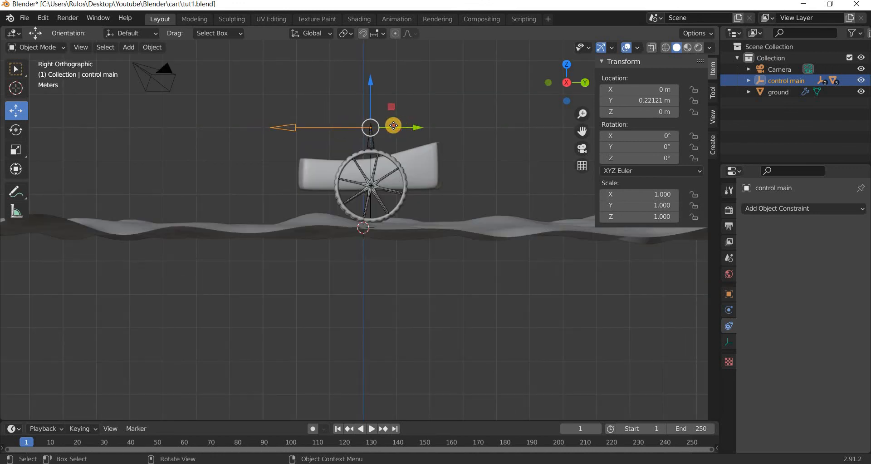
{"action": "left_click_drag", "start_coordinate": [393, 125], "coordinate": [238, 136]}
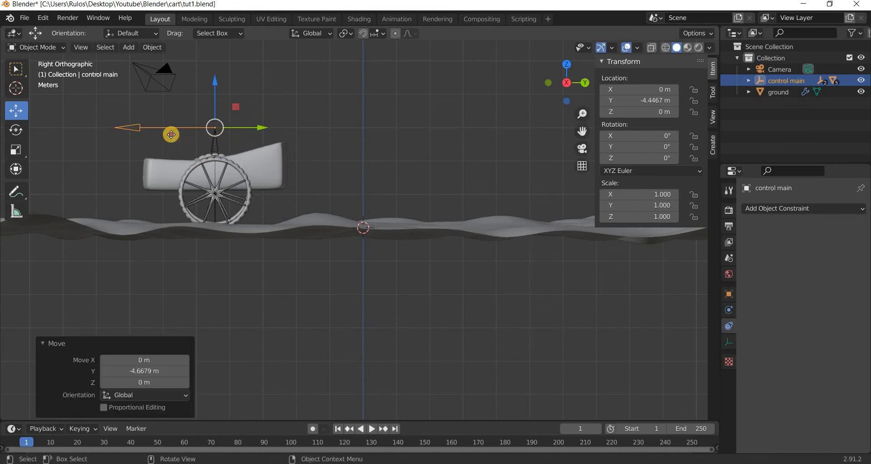
{"action": "left_click_drag", "start_coordinate": [171, 134], "coordinate": [222, 126]}
Step: In the front view, vary the main control's Y location to test the wheels, leaving it at about -8.37 m
{"action": "middle_click_drag", "start_coordinate": [221, 126], "coordinate": [327, 162]}
{"action": "key", "text": "KP_1"}
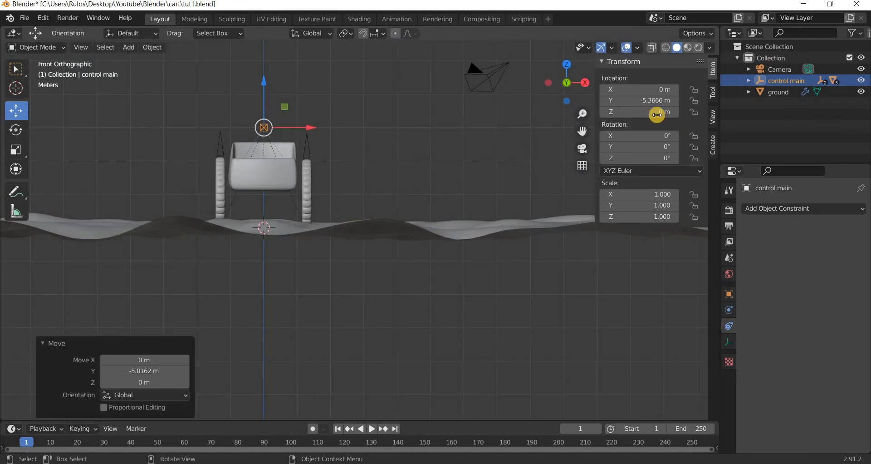
{"action": "left_click_drag", "start_coordinate": [633, 101], "coordinate": [367, 106], "text": "shift"}
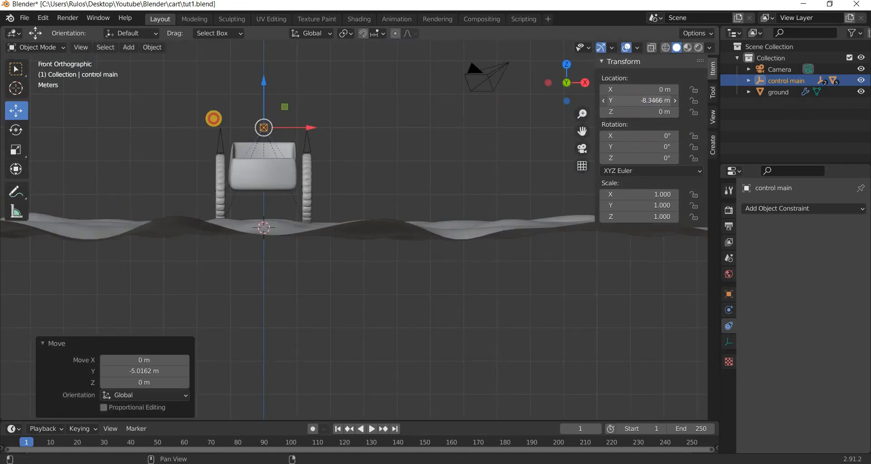
{"action": "left_click_drag", "start_coordinate": [213, 119], "coordinate": [427, 120], "text": "shift"}
{"action": "left_click_drag", "start_coordinate": [852, 145], "coordinate": [208, 176], "text": "shift"}
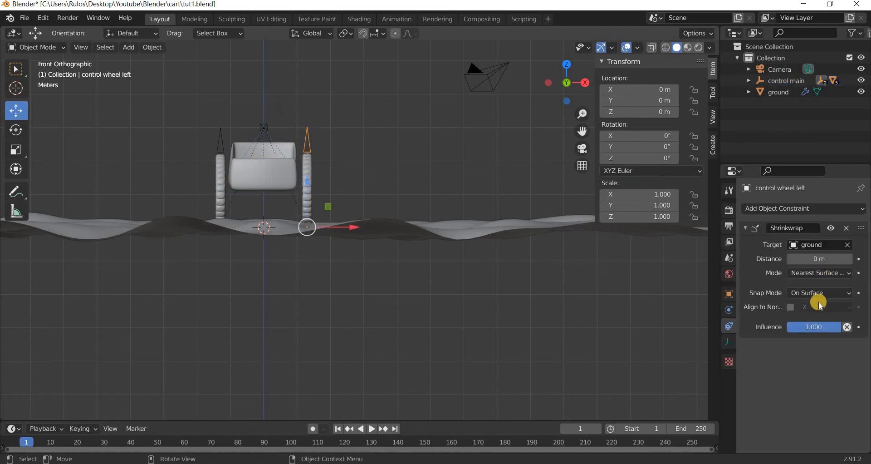
Step: Set the Shrinkwrap mode to Project on both wheel controls and test it by varying the main control's Y location
{"action": "left_click", "coordinate": [816, 295]}
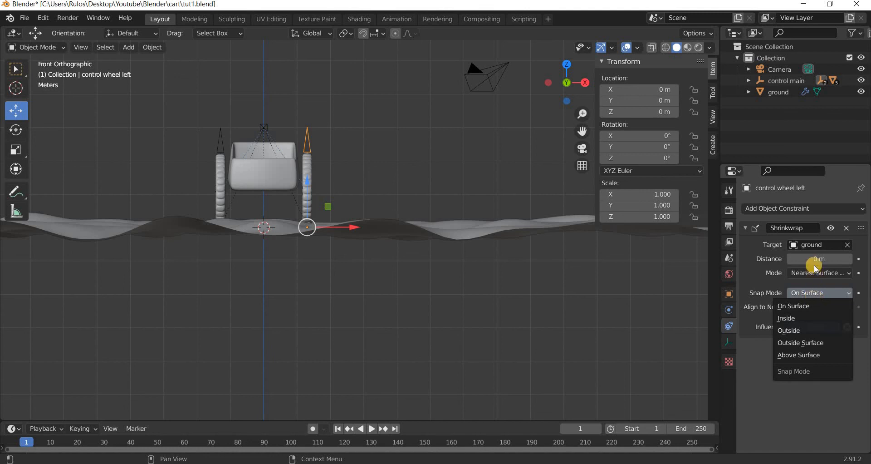
{"action": "left_click", "coordinate": [810, 273]}
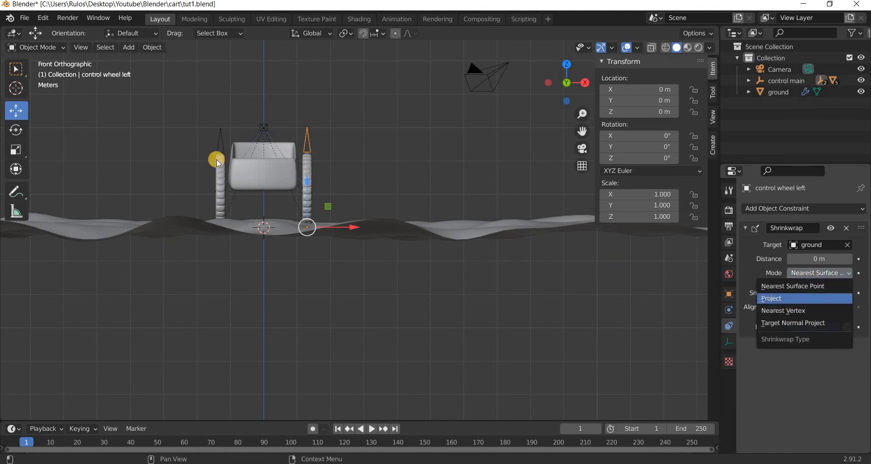
{"action": "left_click", "coordinate": [223, 147]}
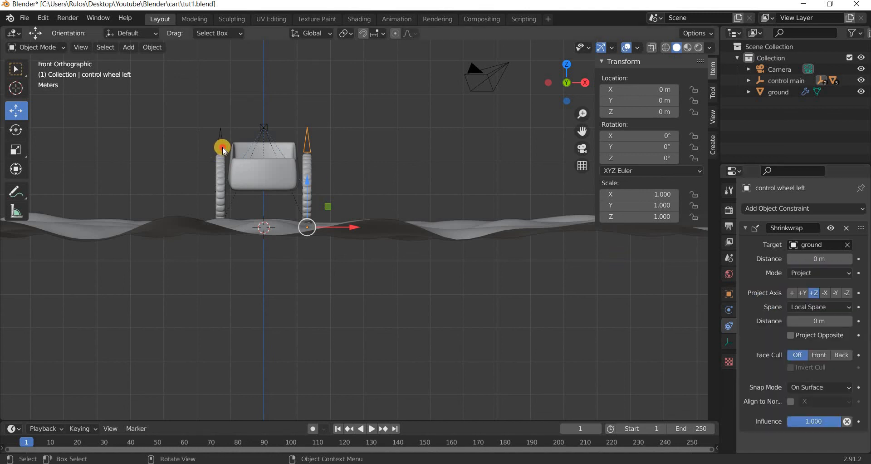
{"action": "left_click", "coordinate": [819, 273]}
{"action": "left_click", "coordinate": [775, 298]}
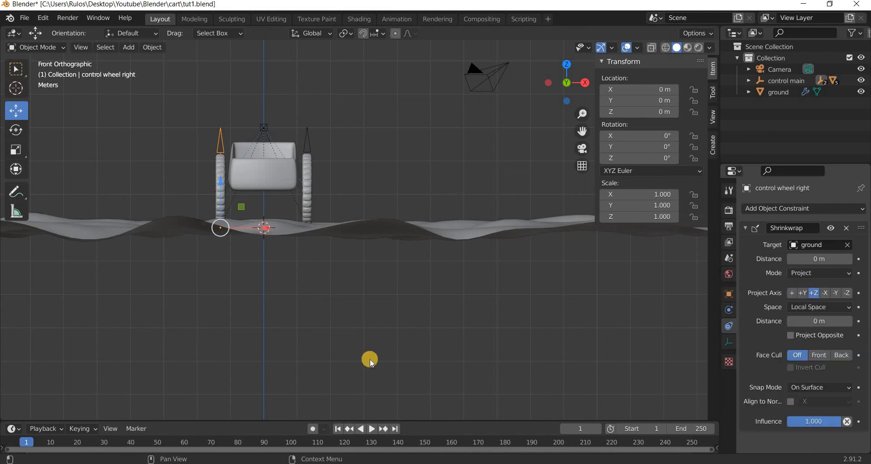
{"action": "left_click_drag", "start_coordinate": [637, 101], "coordinate": [152, 106]}
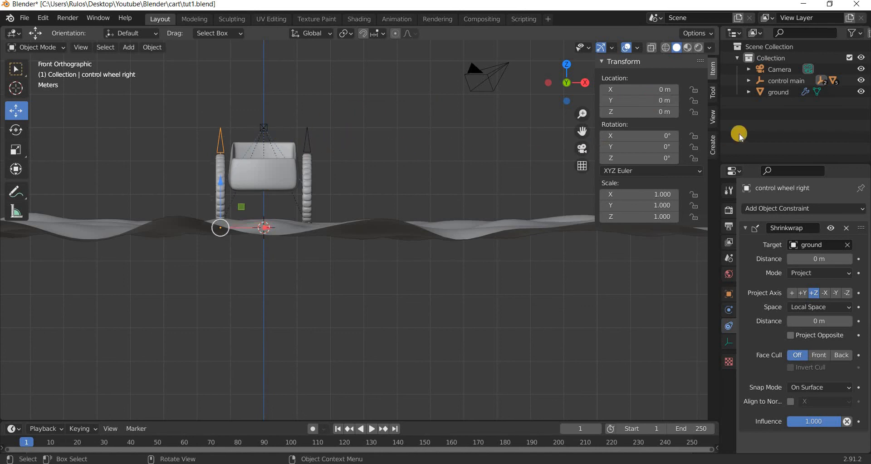
{"action": "left_click_drag", "start_coordinate": [646, 102], "coordinate": [43, 102]}
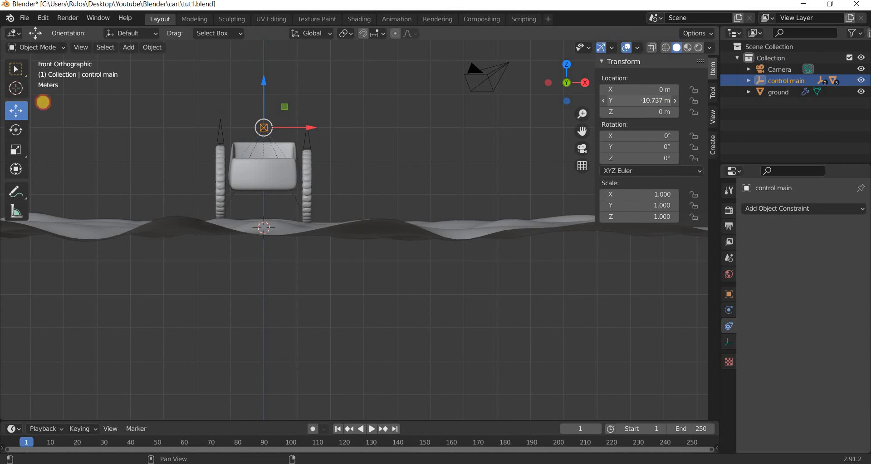
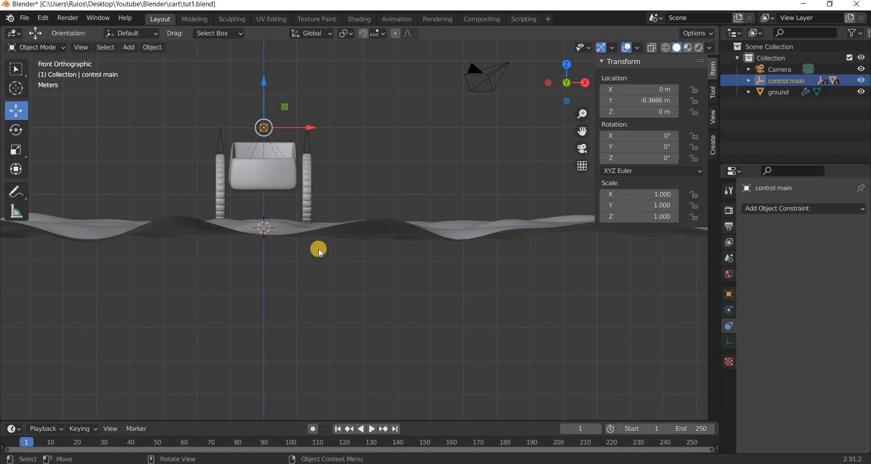
Step: Move the main control along the Y axis to about -15.6 m, near the edge of the ground
{"action": "middle_click_drag", "start_coordinate": [319, 248], "coordinate": [461, 187]}
{"action": "scroll", "coordinate": [367, 195], "scroll_direction": "down", "scroll_amount": 3}
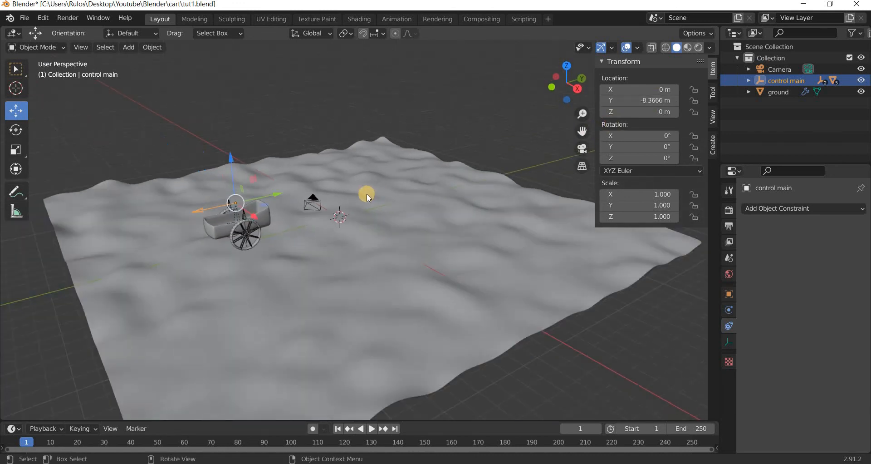
{"action": "middle_click_drag", "start_coordinate": [366, 195], "coordinate": [199, 196]}
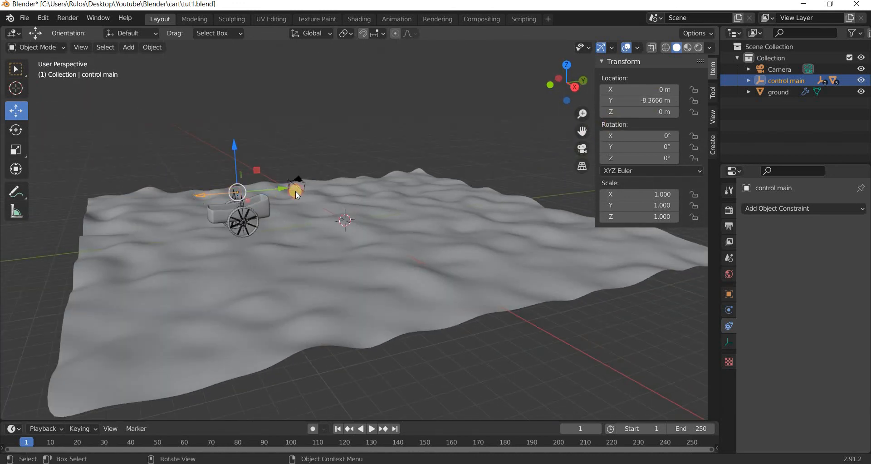
{"action": "middle_click_drag", "start_coordinate": [225, 238], "coordinate": [229, 201]}
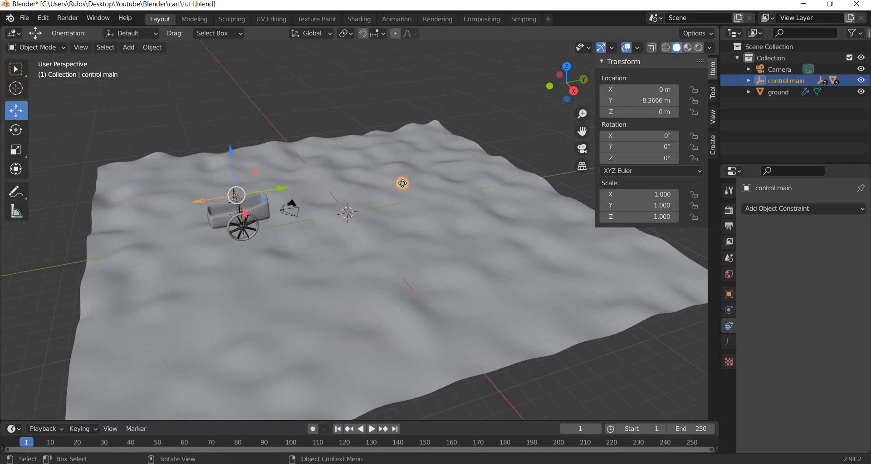
{"action": "key", "text": "g"}
{"action": "key", "text": "y"}
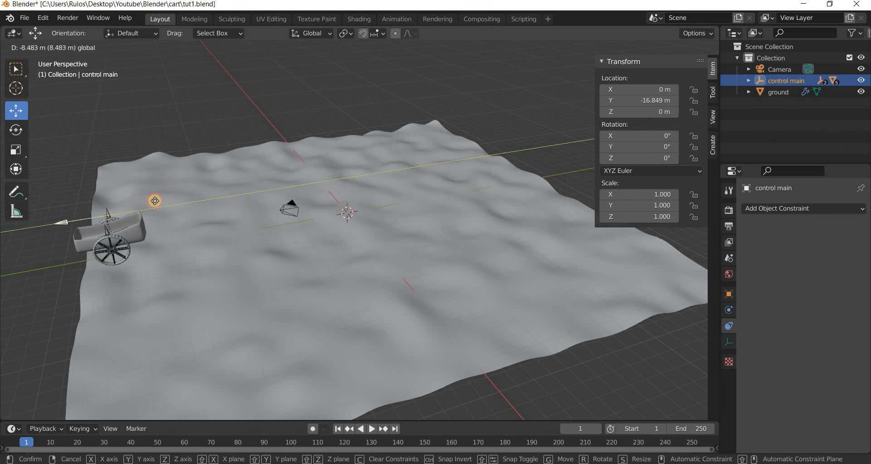
{"action": "left_click", "coordinate": [179, 203]}
Step: Raise the ground along the Z axis by about 0.43 m
{"action": "middle_click_drag", "start_coordinate": [179, 203], "coordinate": [364, 223]}
{"action": "scroll", "coordinate": [224, 247], "scroll_direction": "up", "scroll_amount": 4}
{"action": "scroll", "coordinate": [301, 233], "scroll_direction": "down", "scroll_amount": 6}
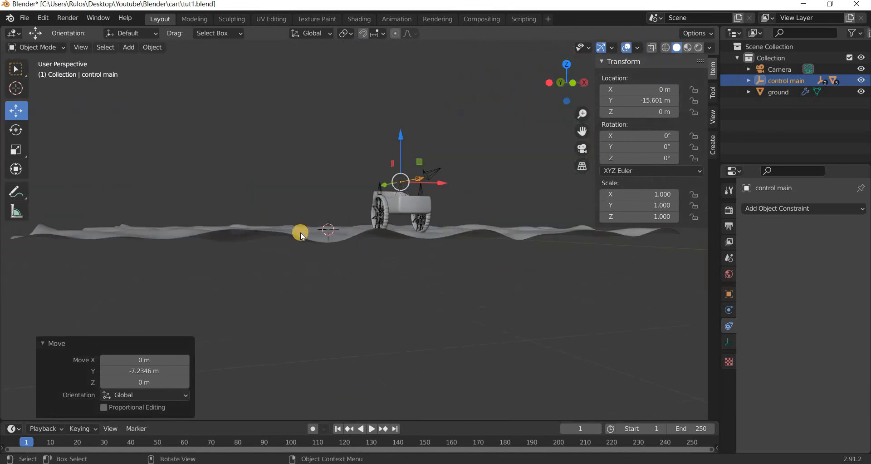
{"action": "middle_click_drag", "start_coordinate": [302, 235], "coordinate": [289, 241]}
{"action": "left_click", "coordinate": [335, 203]}
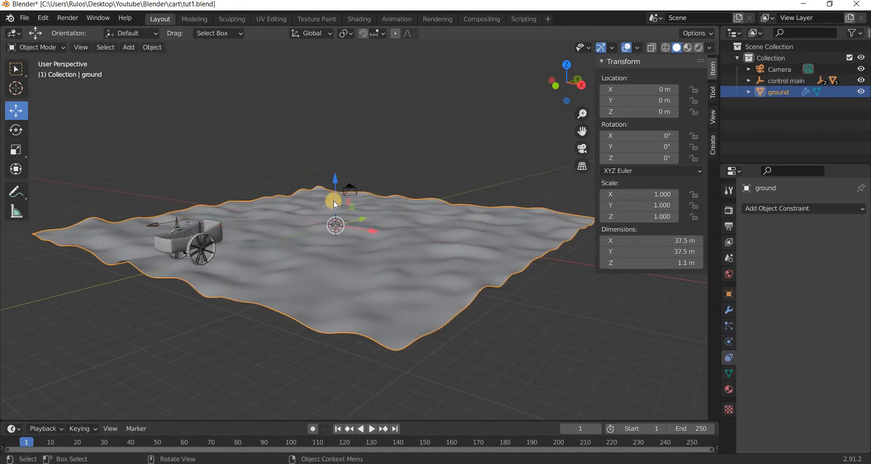
{"action": "mouse_move", "coordinate": [335, 186]}
{"action": "left_mouse_down"}
{"action": "mouse_move", "coordinate": [330, 204]}
{"action": "mouse_move", "coordinate": [331, 170]}
{"action": "mouse_move", "coordinate": [326, 276]}
{"action": "mouse_move", "coordinate": [330, 191]}
{"action": "left_mouse_up"}
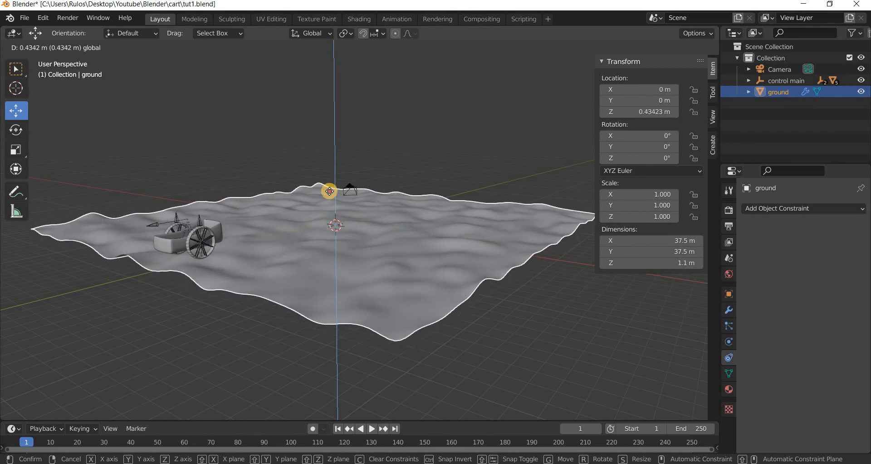
{"action": "left_click_drag", "start_coordinate": [217, 233], "coordinate": [221, 235]}
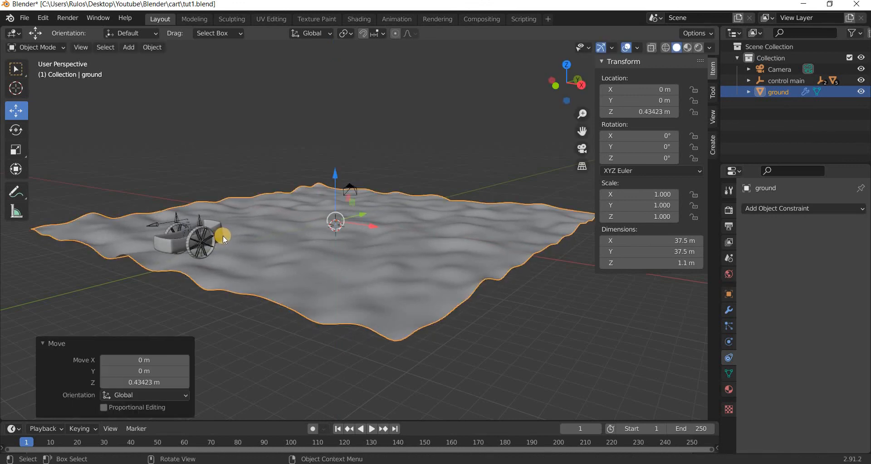
Step: Move the main control about 13.1 m along the Y axis, across the raised ground
{"action": "scroll", "coordinate": [222, 235], "scroll_direction": "down", "scroll_amount": 3}
{"action": "scroll", "coordinate": [195, 263], "scroll_direction": "up", "scroll_amount": 6}
{"action": "middle_click_drag", "start_coordinate": [349, 219], "coordinate": [231, 411]}
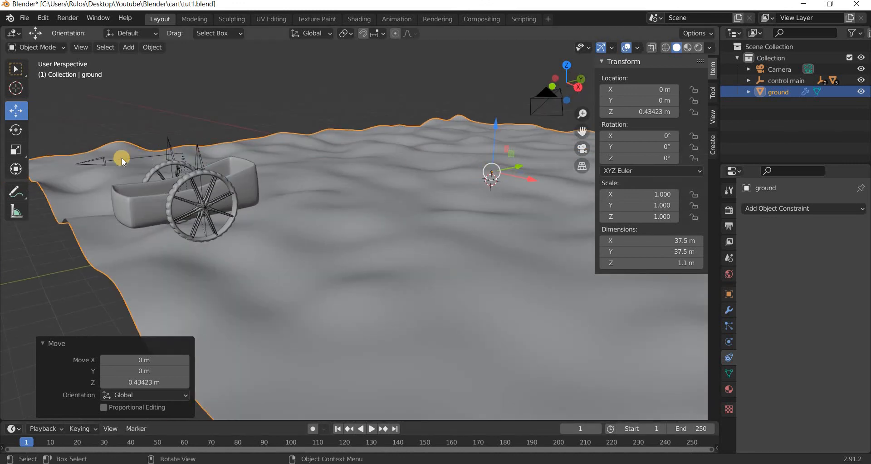
{"action": "left_click", "coordinate": [186, 161]}
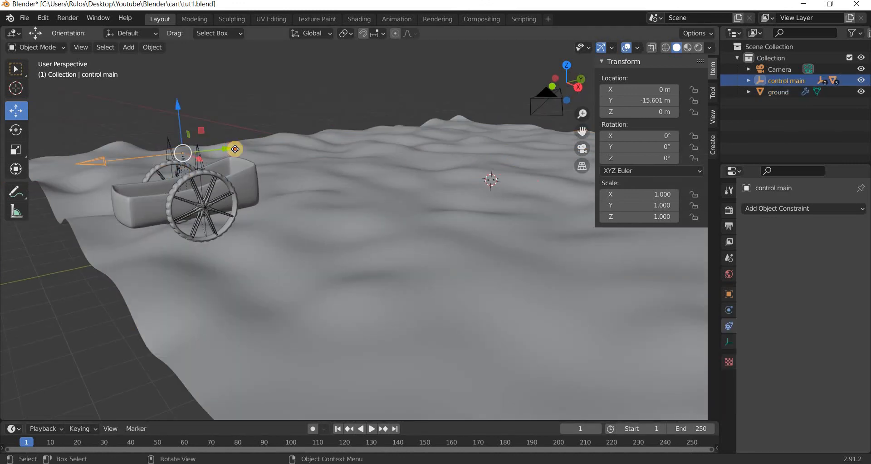
{"action": "left_click_drag", "start_coordinate": [235, 149], "coordinate": [472, 199]}
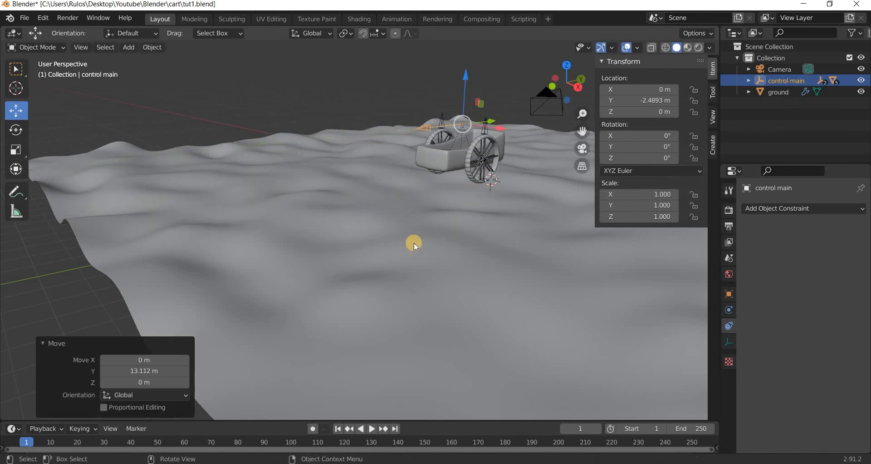
Step: Slide the main control back and forth along the Y axis, placing it at about 0.96 m
{"action": "scroll", "coordinate": [423, 216], "scroll_direction": "down", "scroll_amount": 5}
{"action": "middle_click_drag", "start_coordinate": [424, 215], "coordinate": [460, 213]}
{"action": "scroll", "coordinate": [296, 180], "scroll_direction": "up", "scroll_amount": 4}
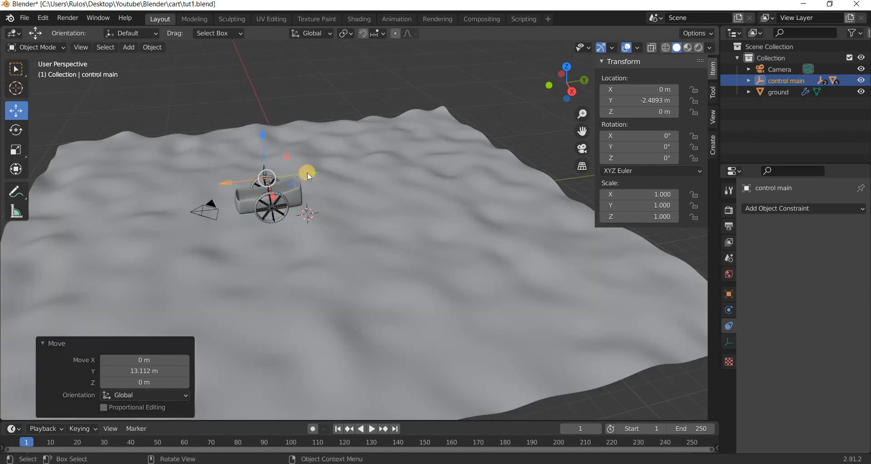
{"action": "key", "text": "g"}
{"action": "key", "text": "y"}
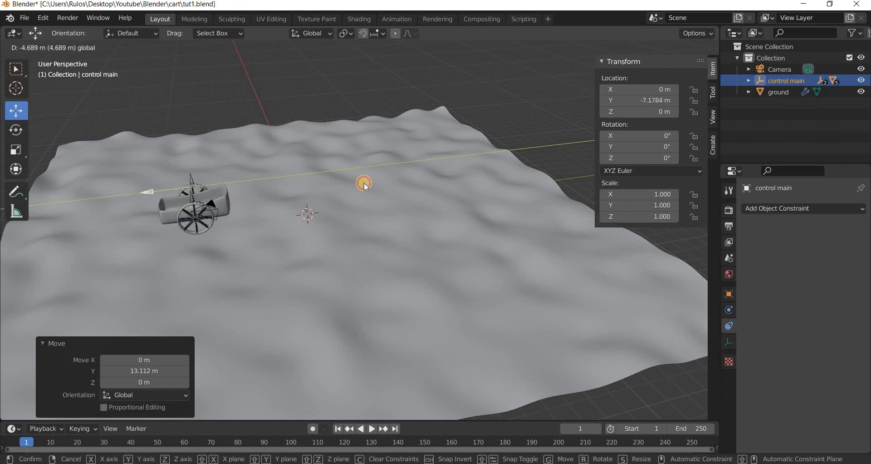
{"action": "left_click", "coordinate": [362, 184]}
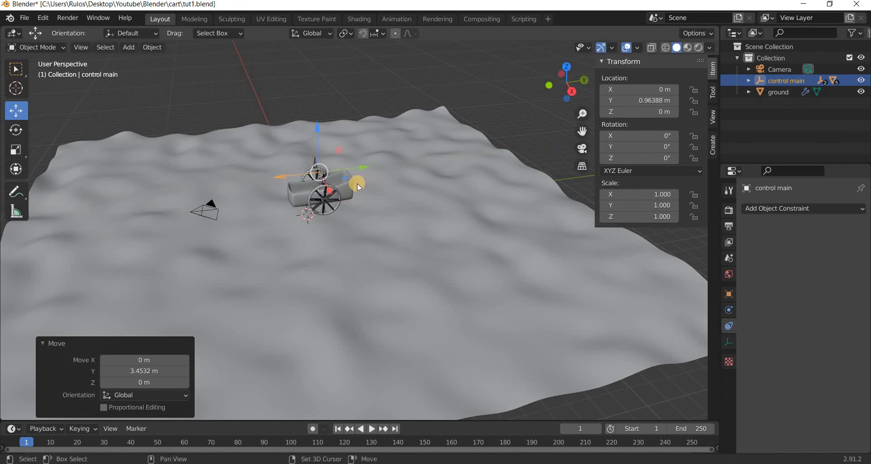